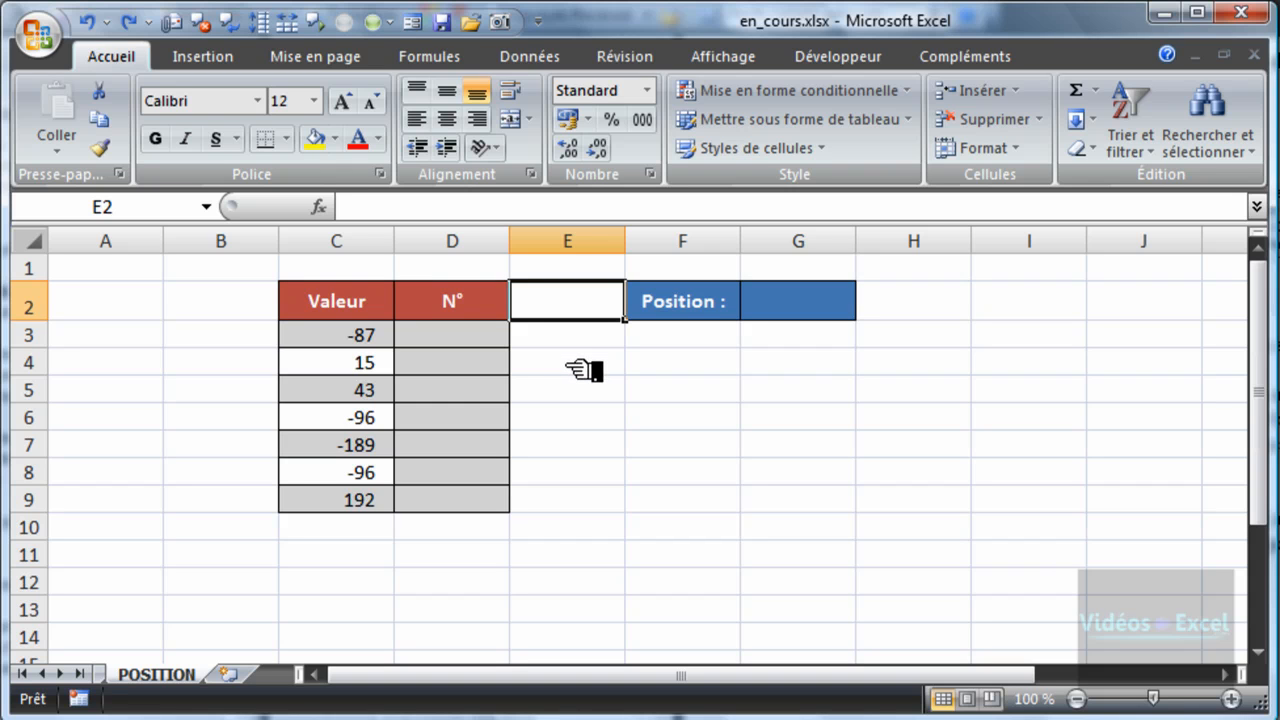
click(443, 390)
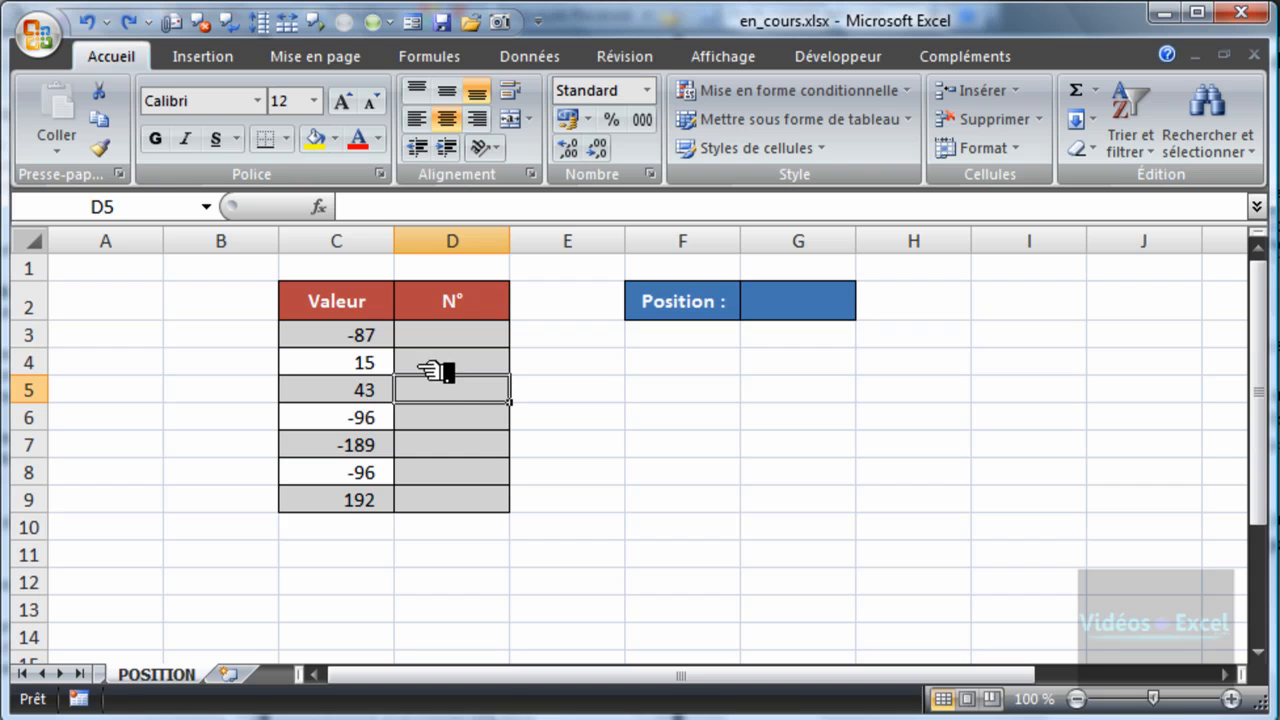
drag(330, 340, 358, 500)
drag(486, 337, 475, 505)
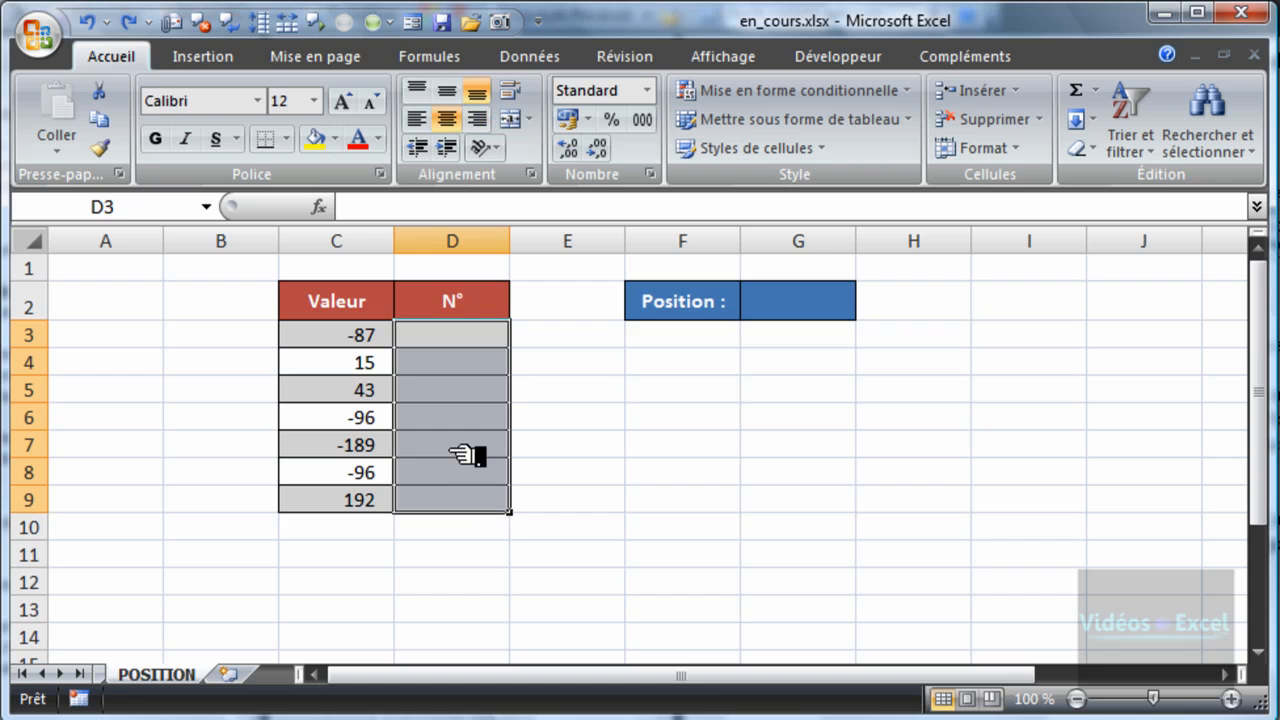
click(458, 398)
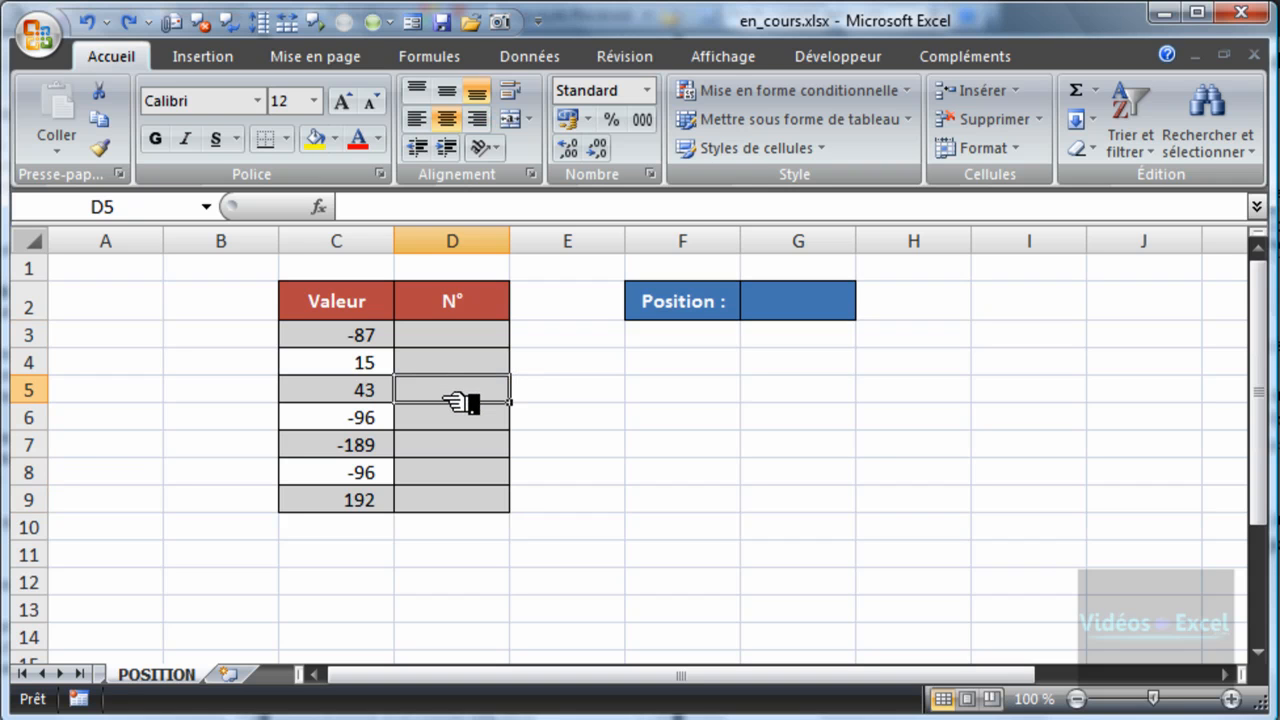
click(466, 367)
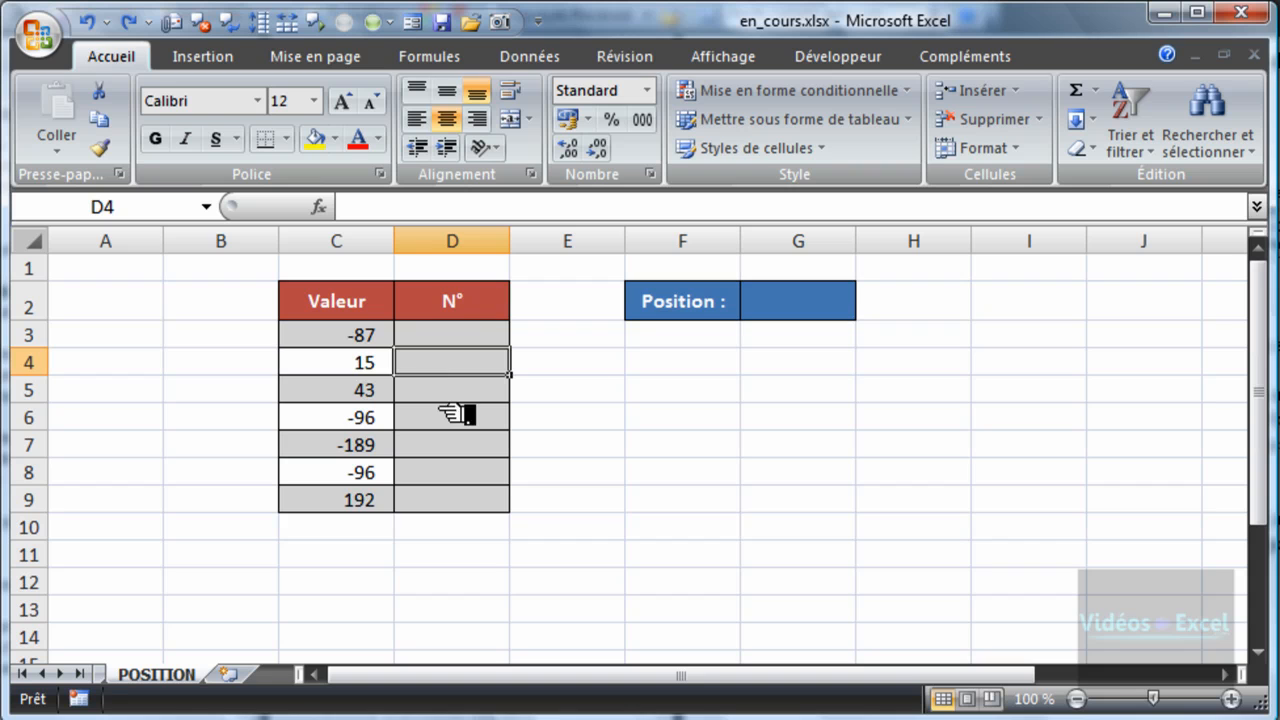
click(440, 397)
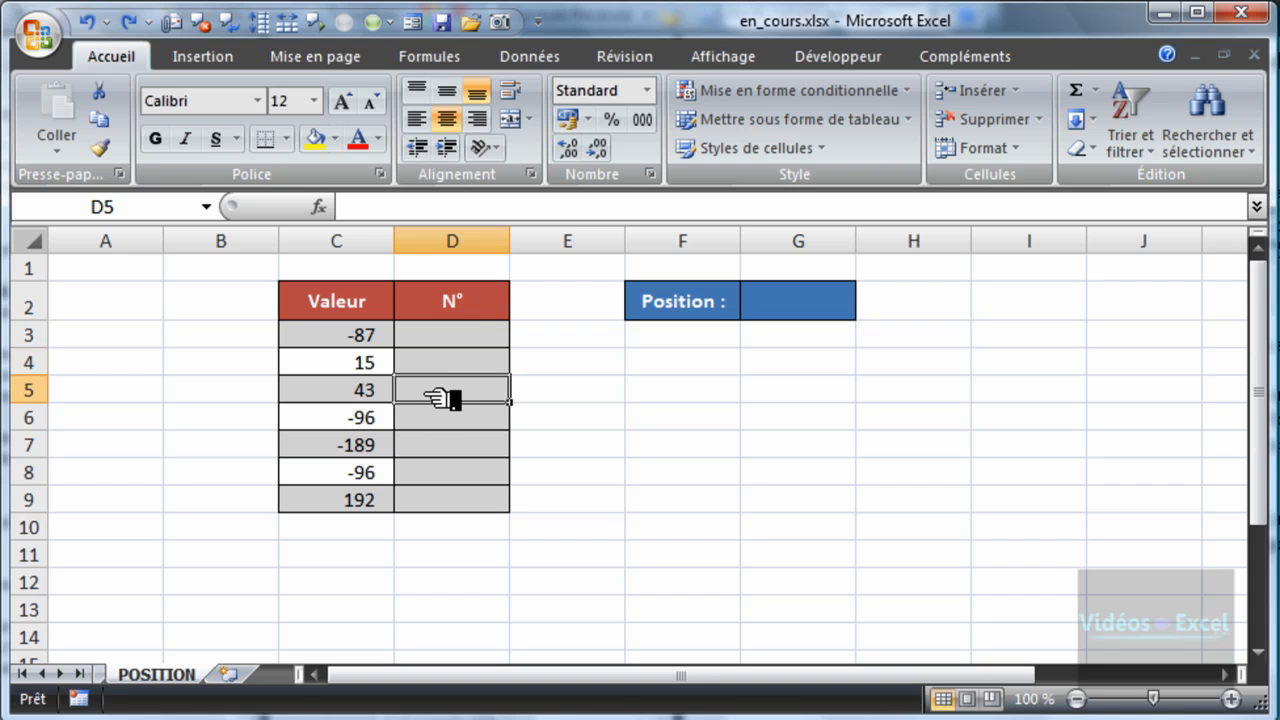
click(467, 362)
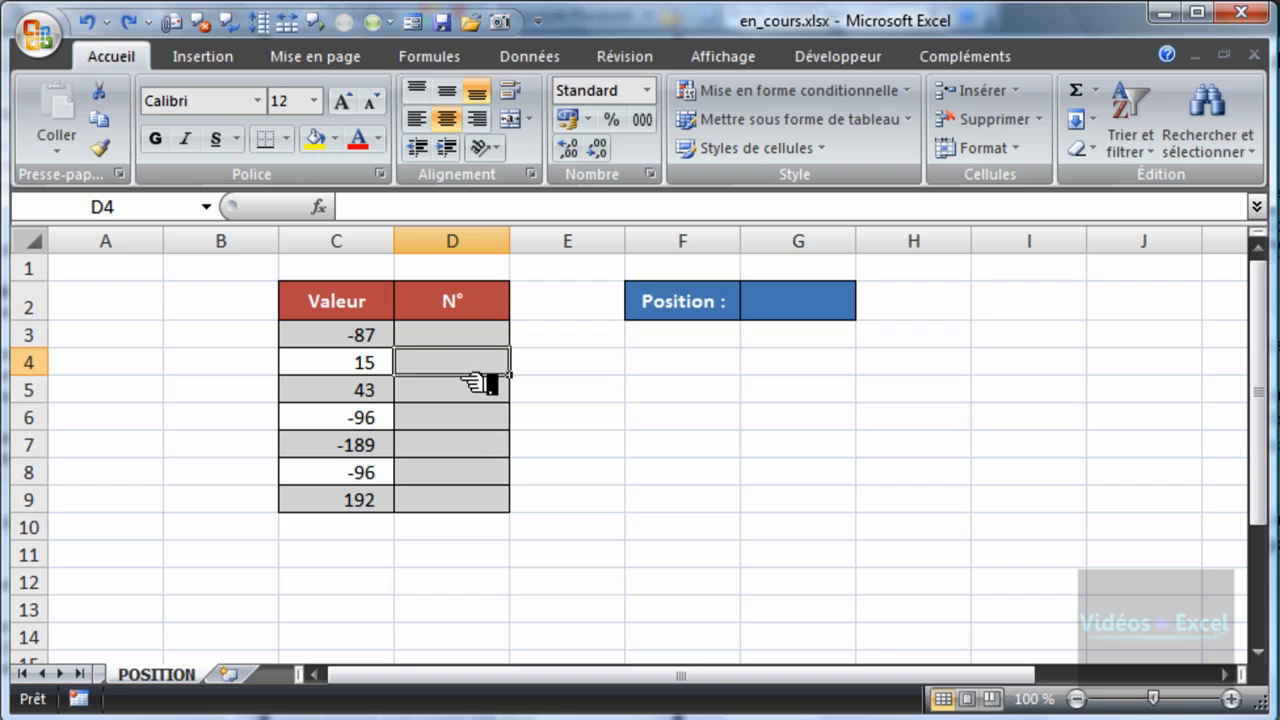
click(485, 447)
click(464, 509)
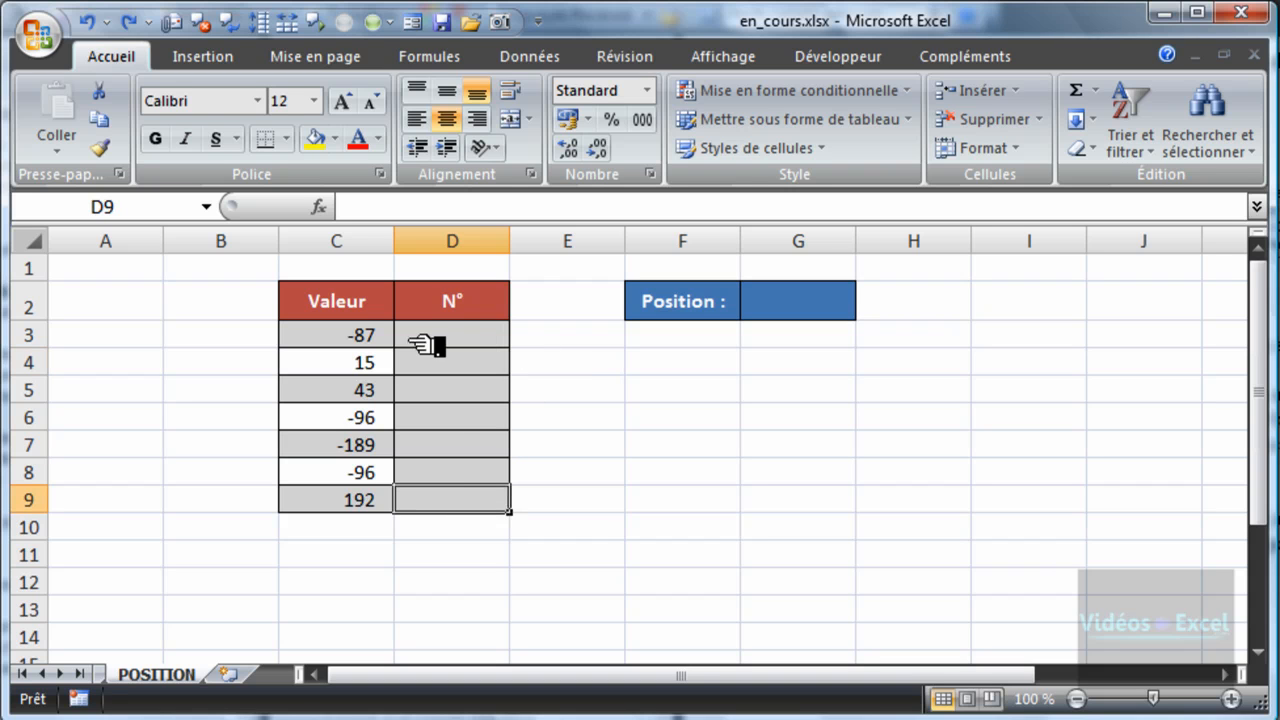
Step: Start an NB.SI formula across the empty N° cells D3:D9, keeping the argument hint clear of the table
drag(452, 340, 470, 509)
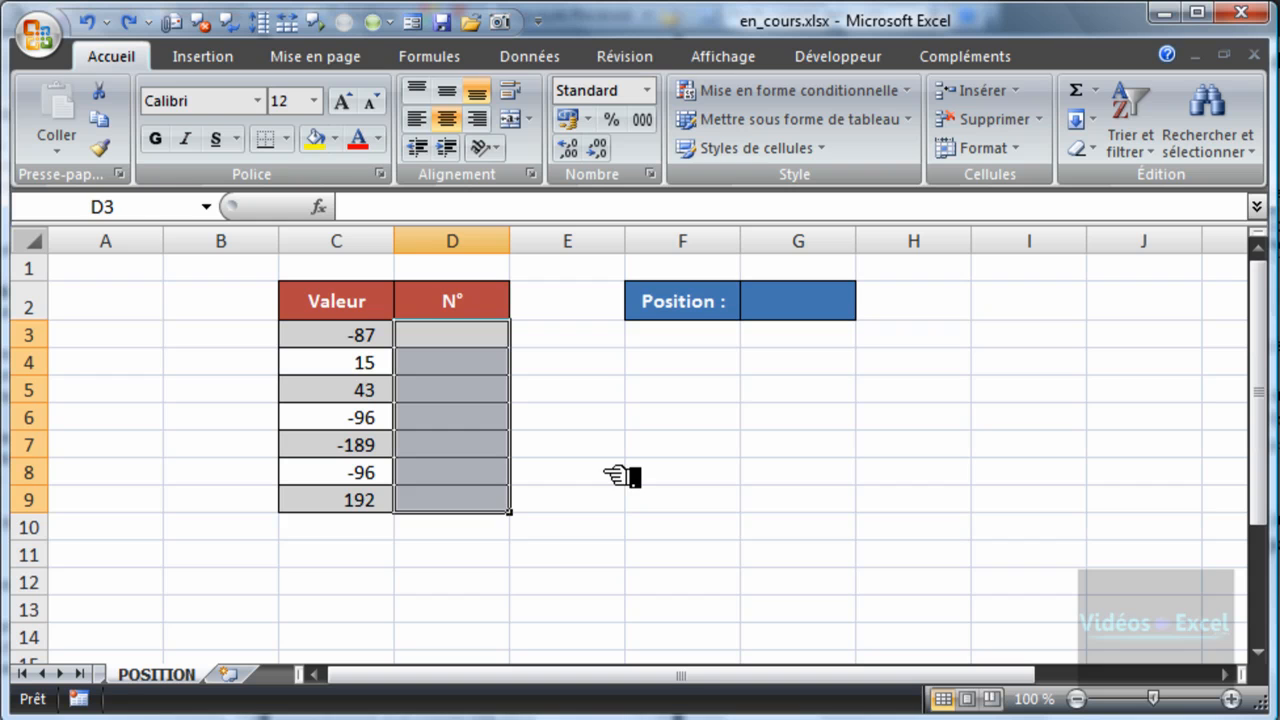
text(=)
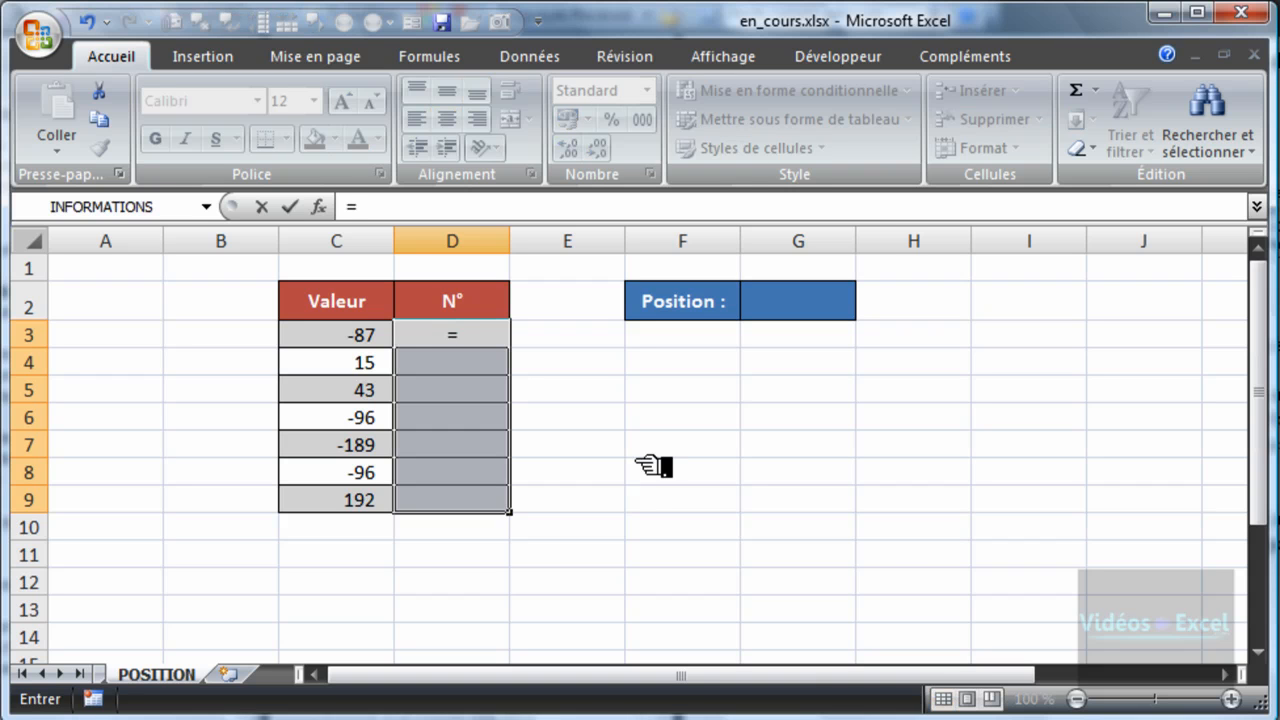
text(nb)
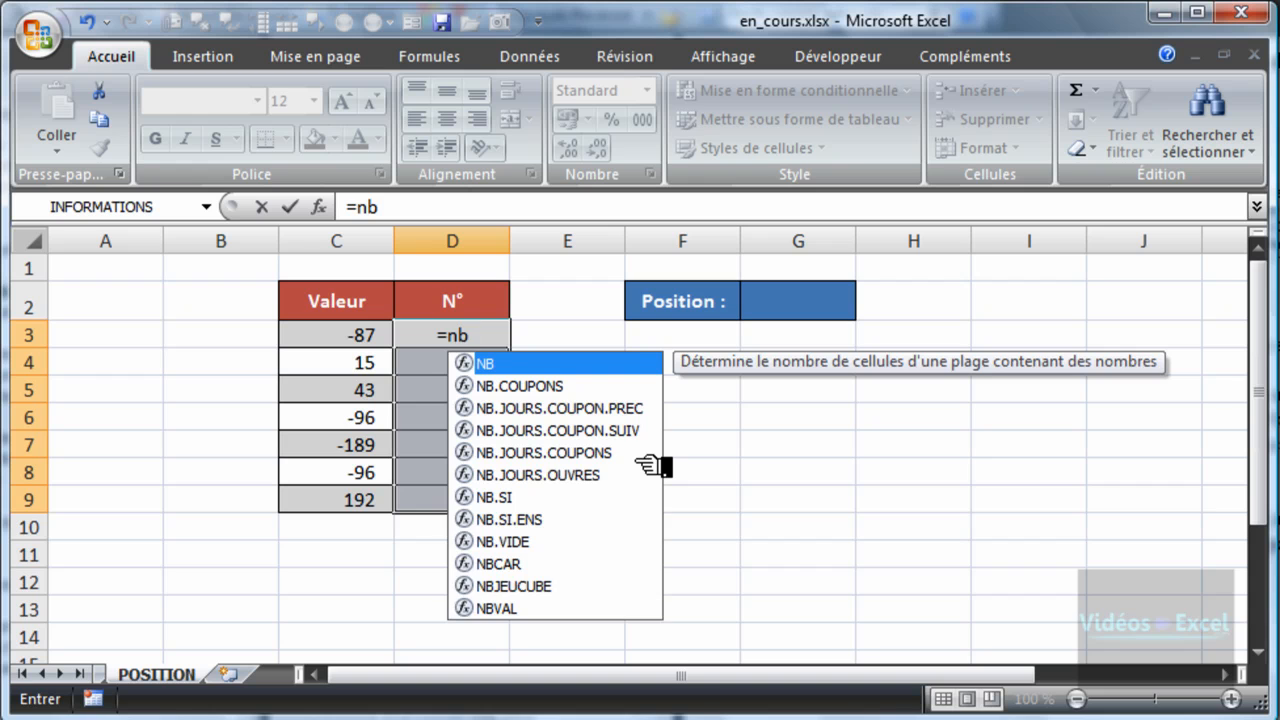
text(.)
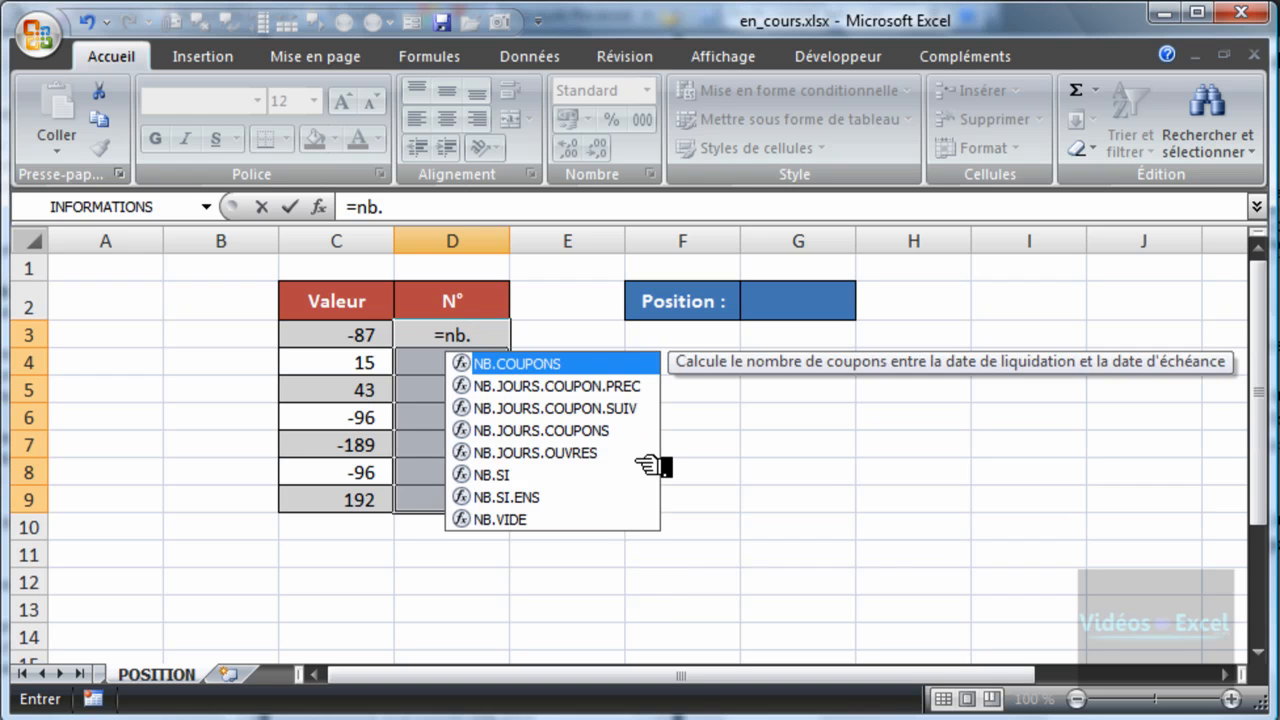
double_click(640, 466)
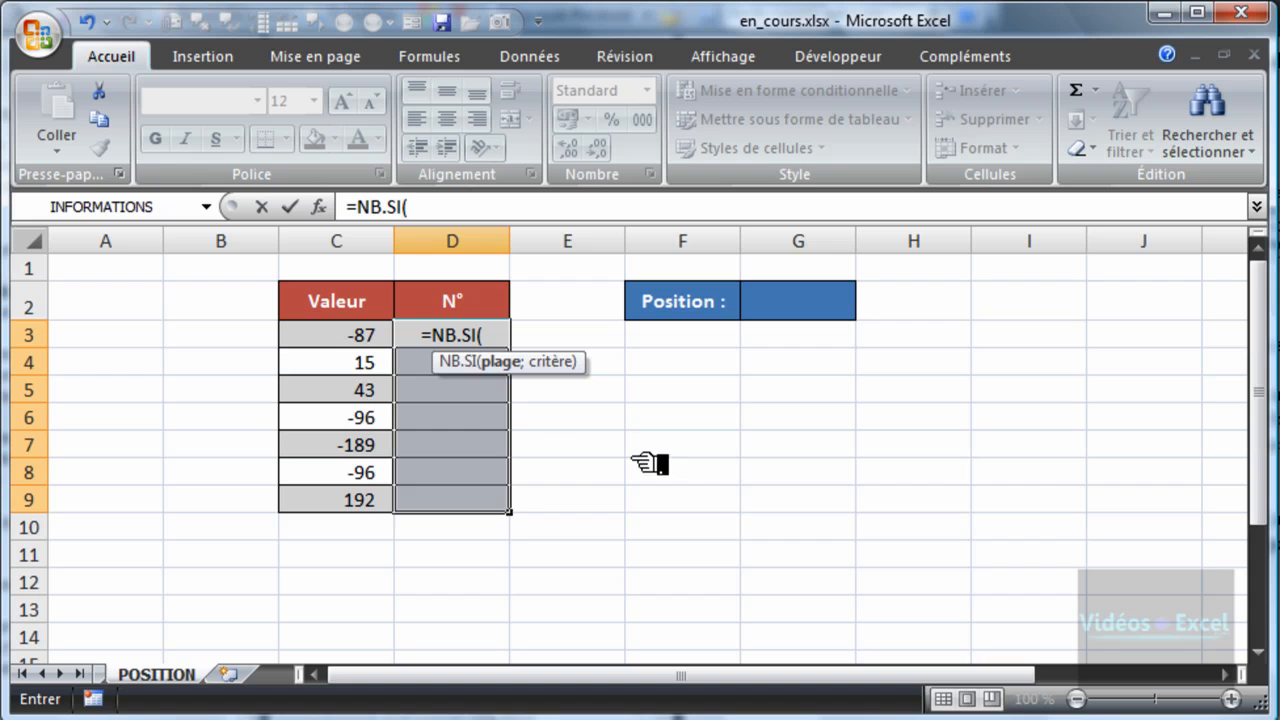
drag(545, 377, 661, 419)
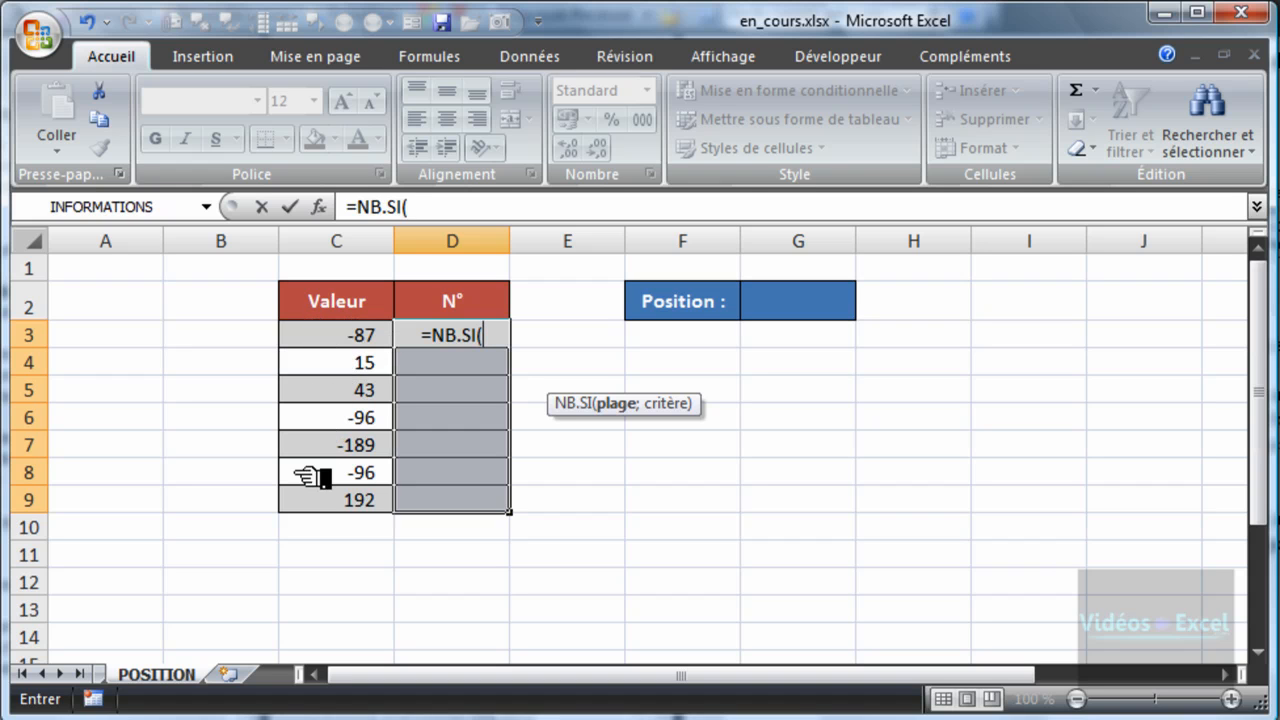
Step: Set the NB.SI range to the expanding reference $C$3:C3, with only the starting cell made absolute
click(332, 336)
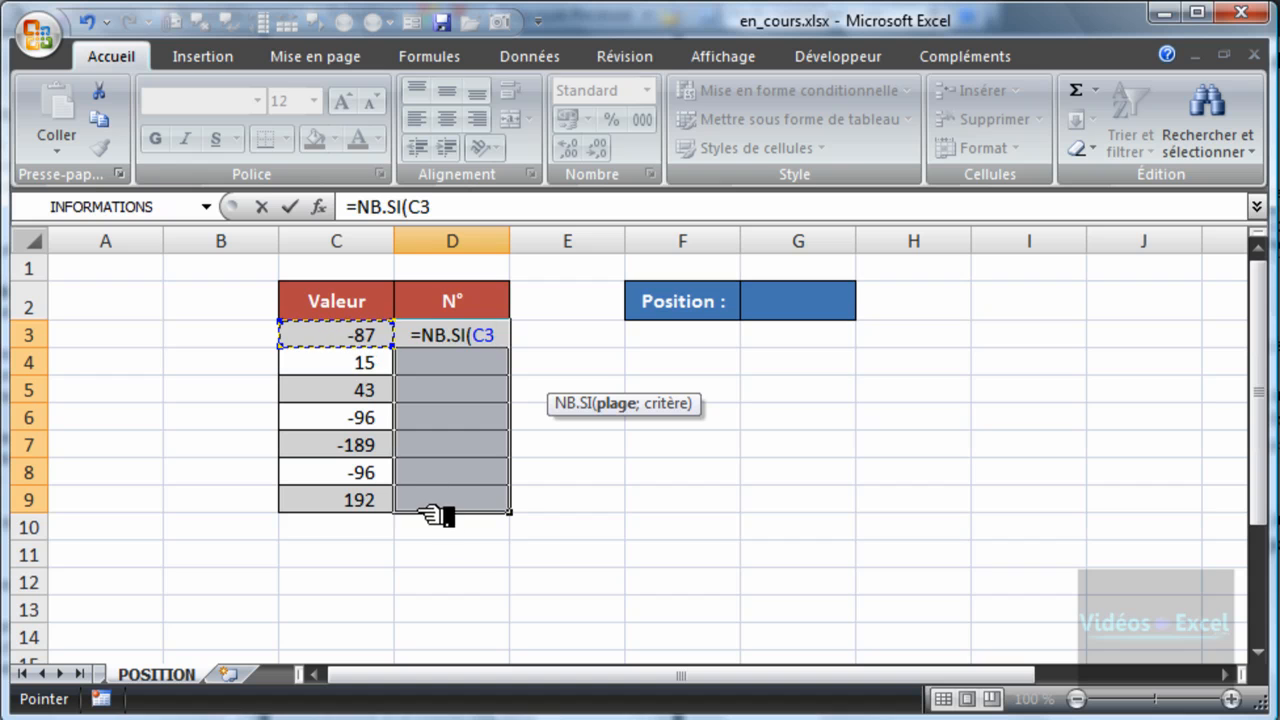
key(F8)
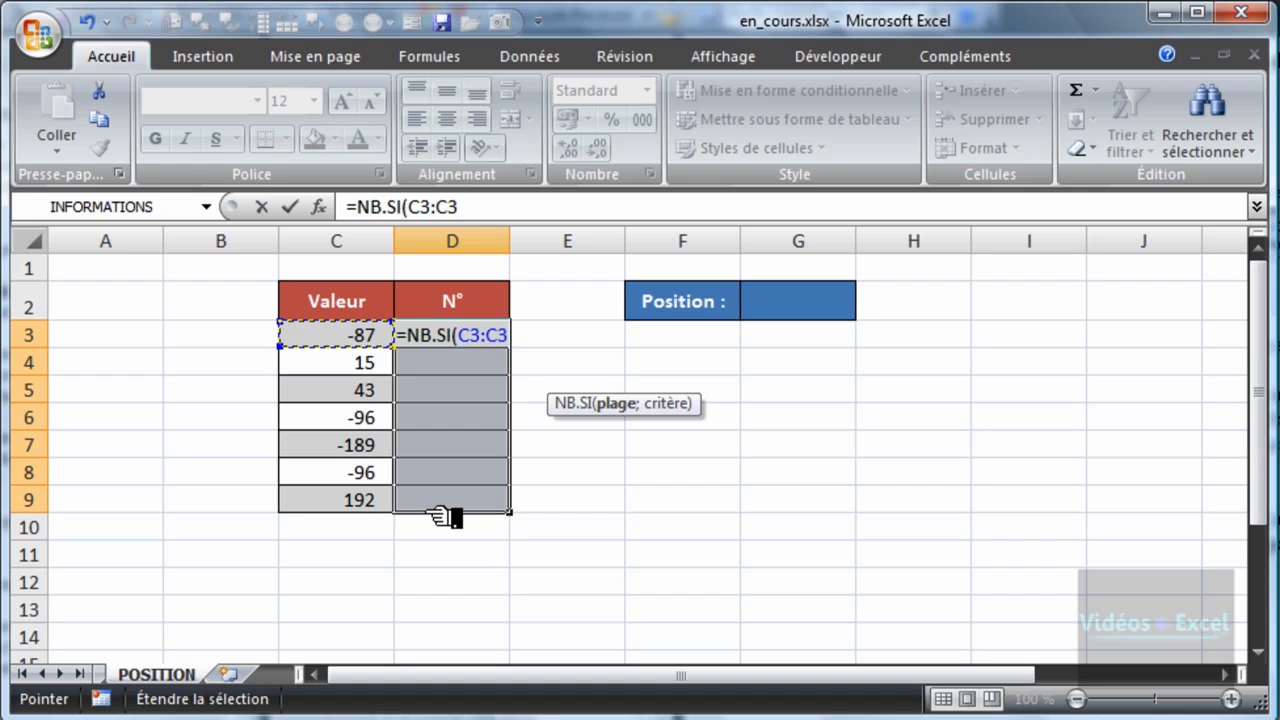
click(474, 338)
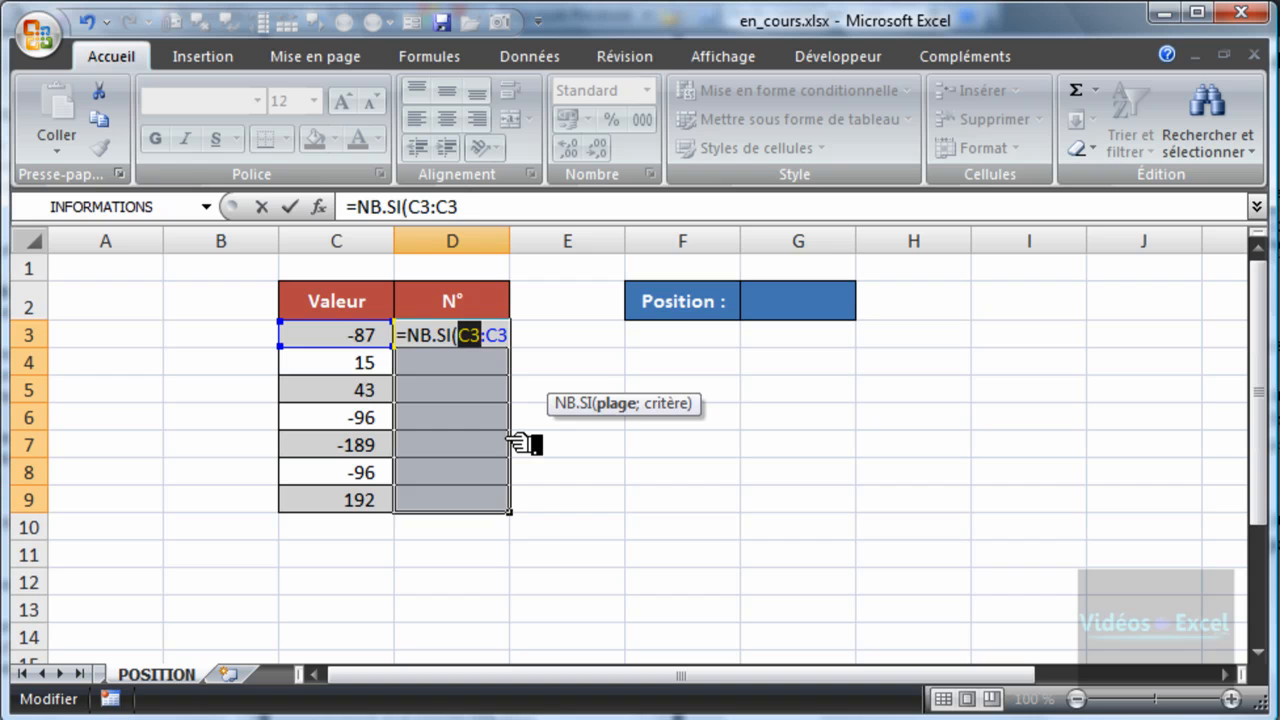
key(F4)
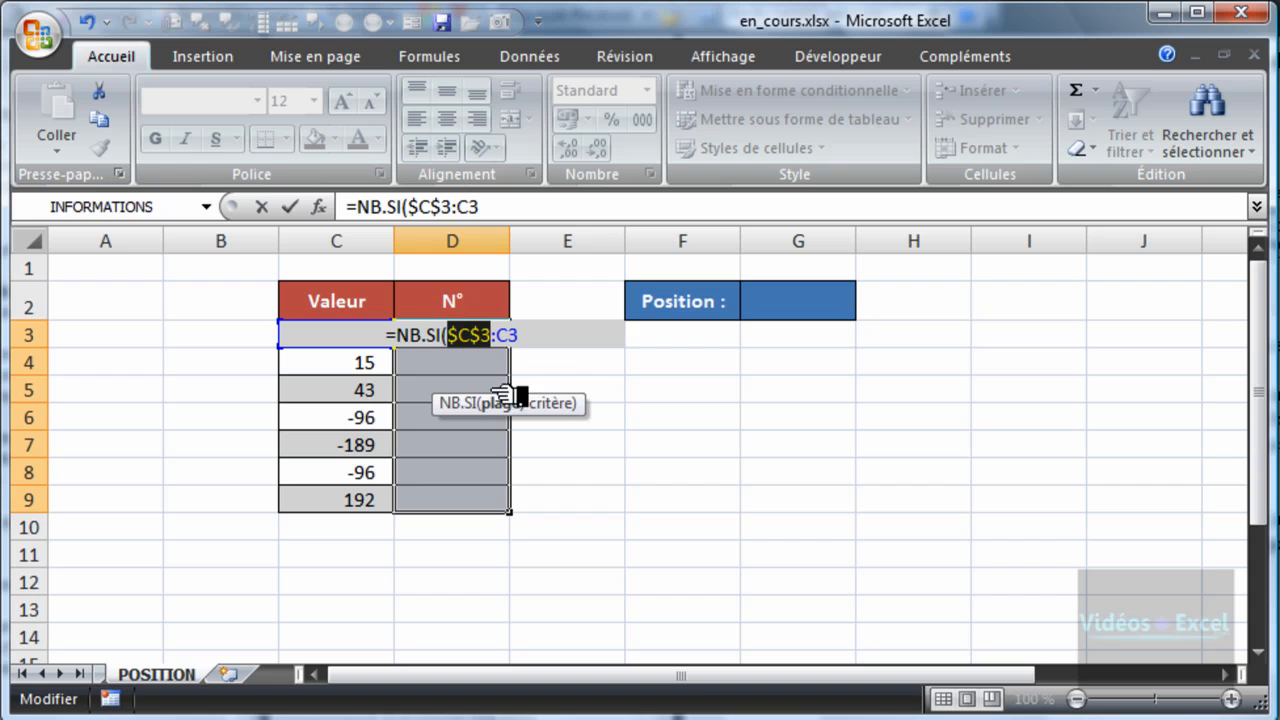
click(537, 338)
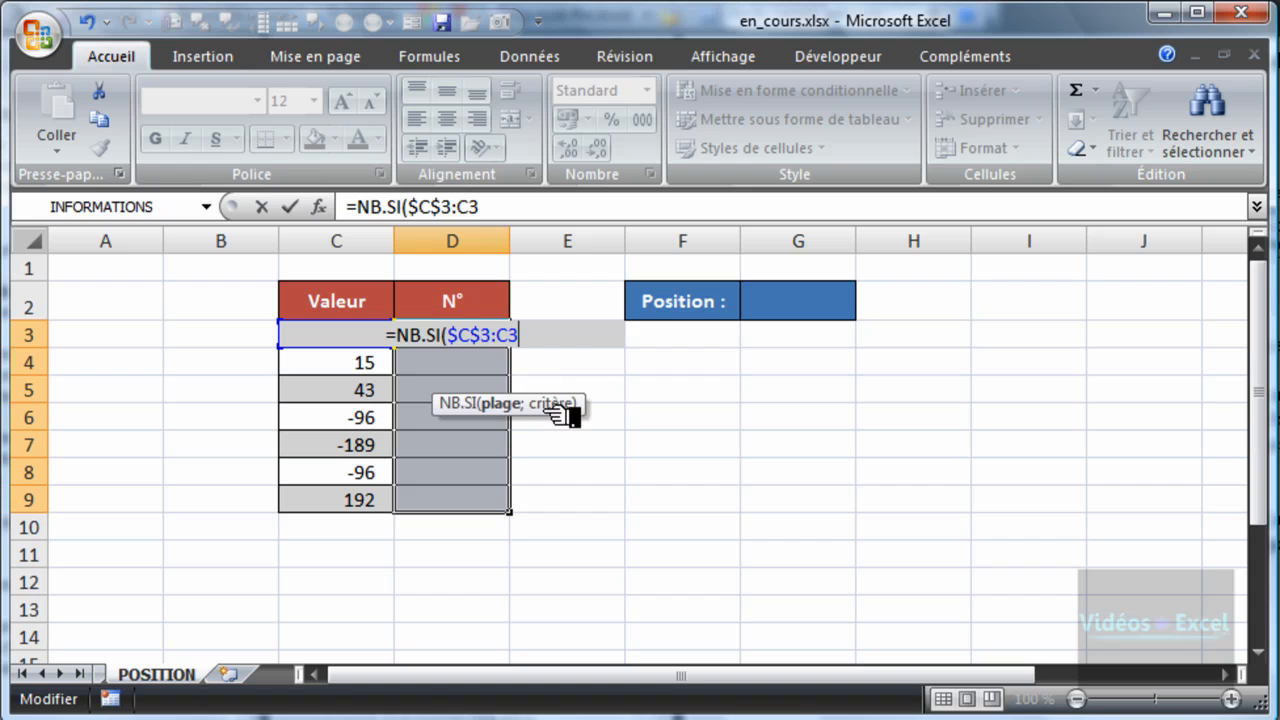
Step: Complete the formula with the criterion ">0" and enter =NB.SI($C$3:C3;">0") into all selected cells D3:D9
text(;)
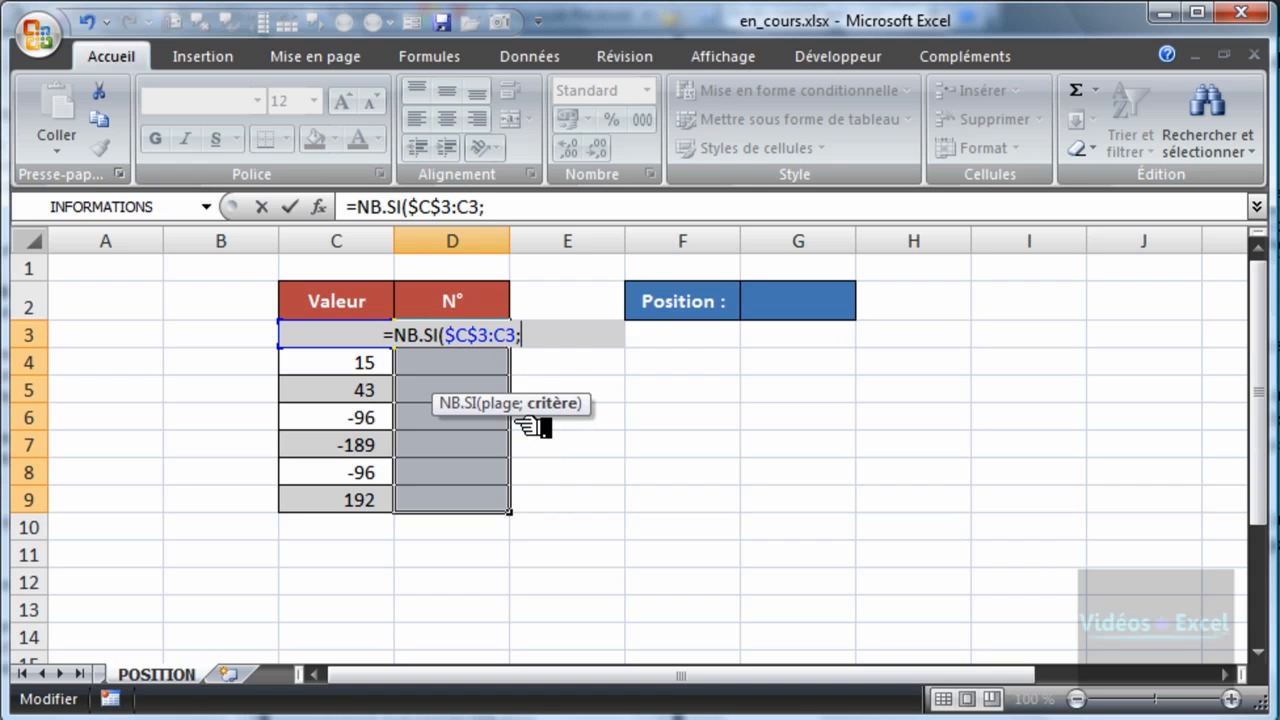
drag(540, 420, 552, 435)
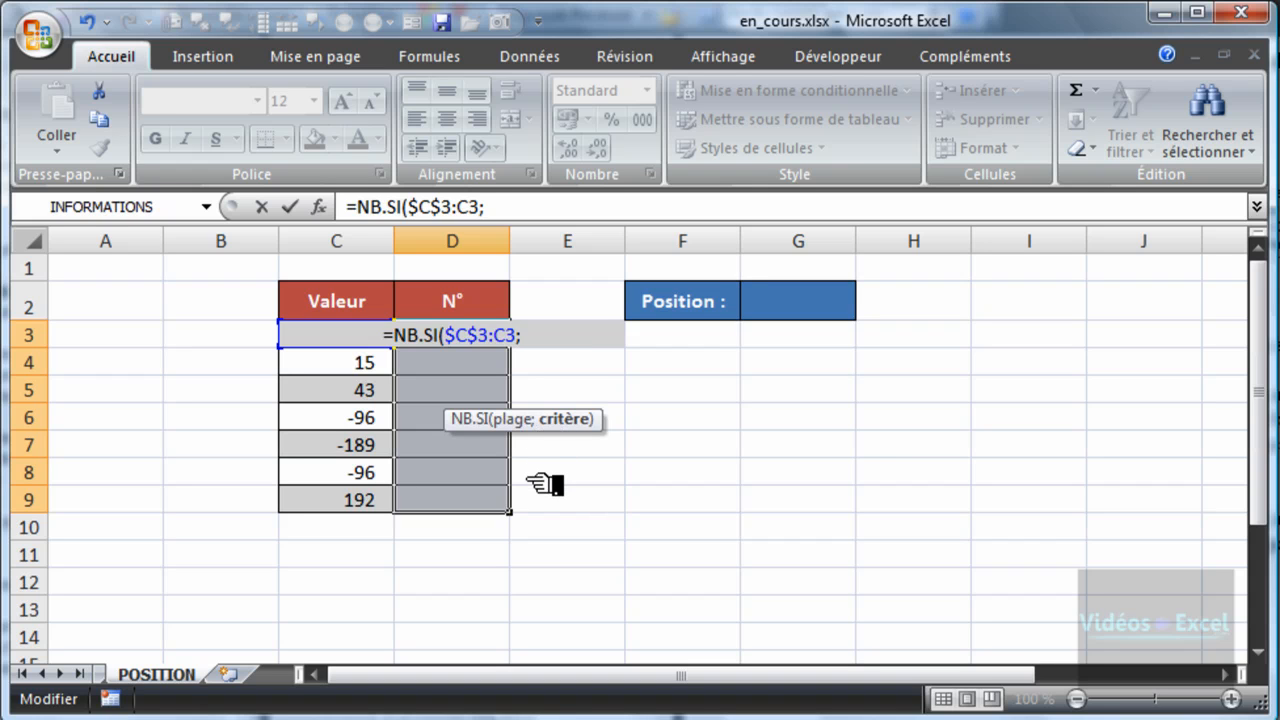
text(")
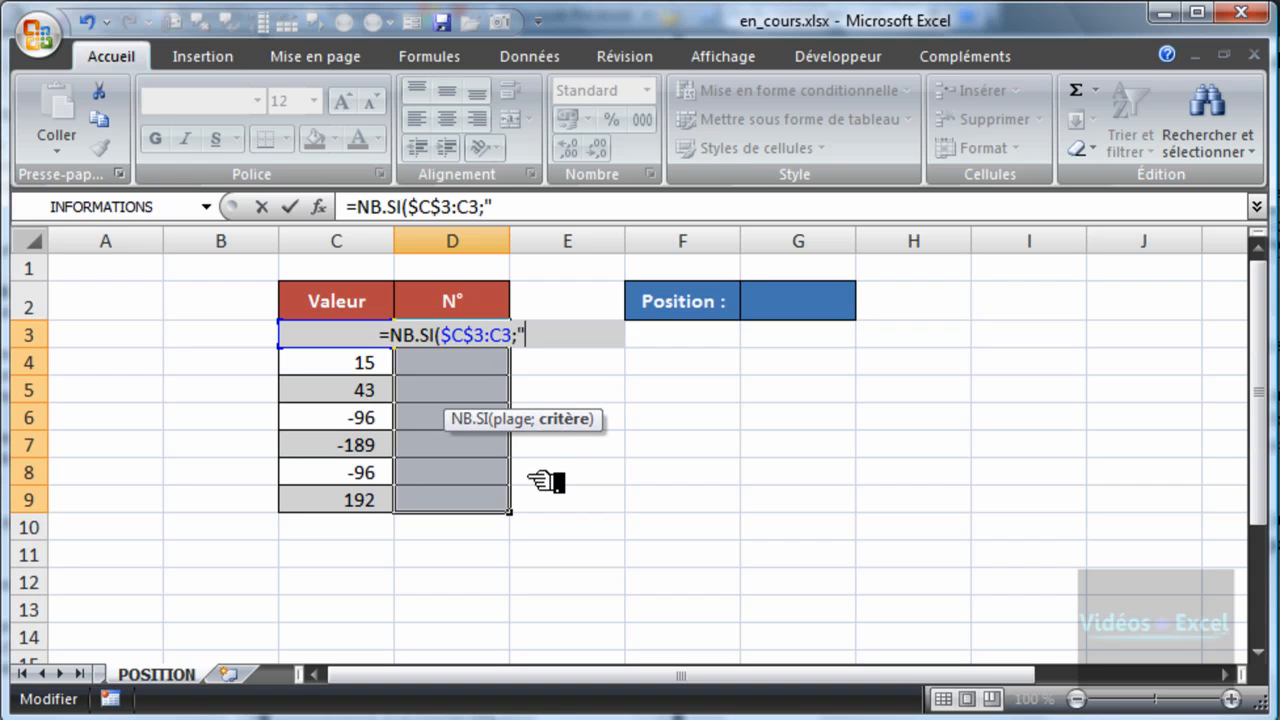
text(>)
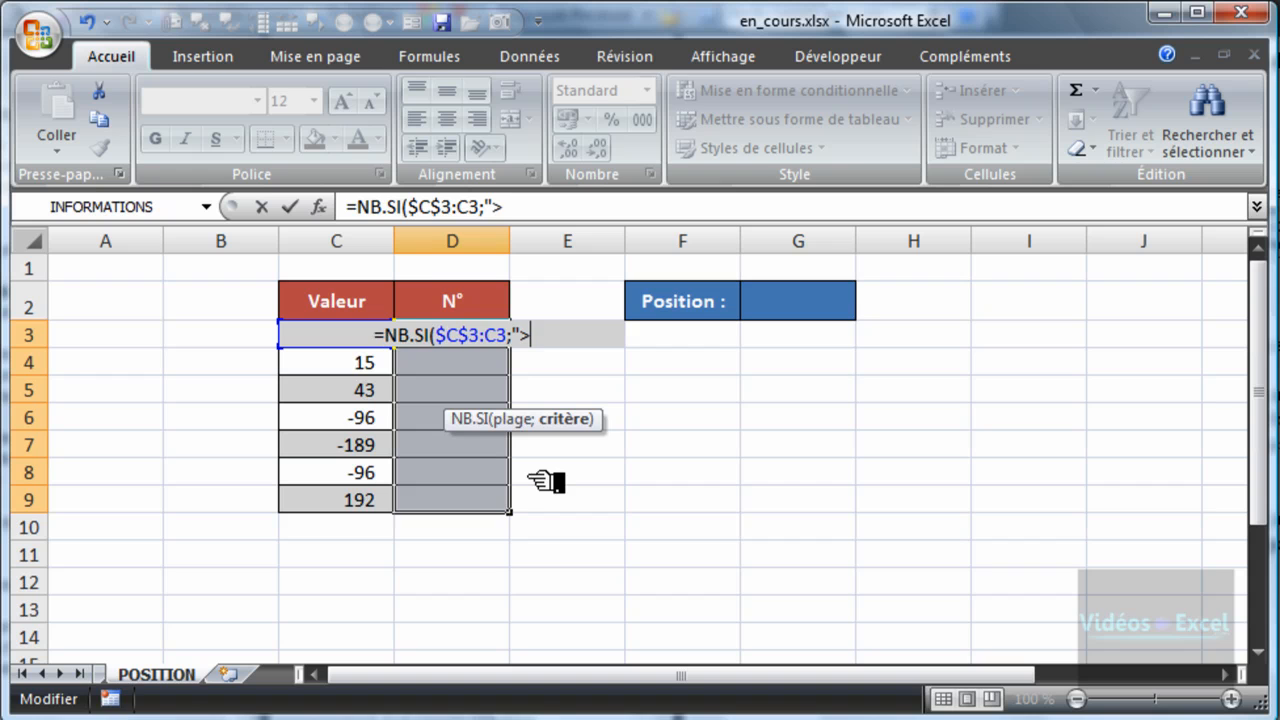
text(0")
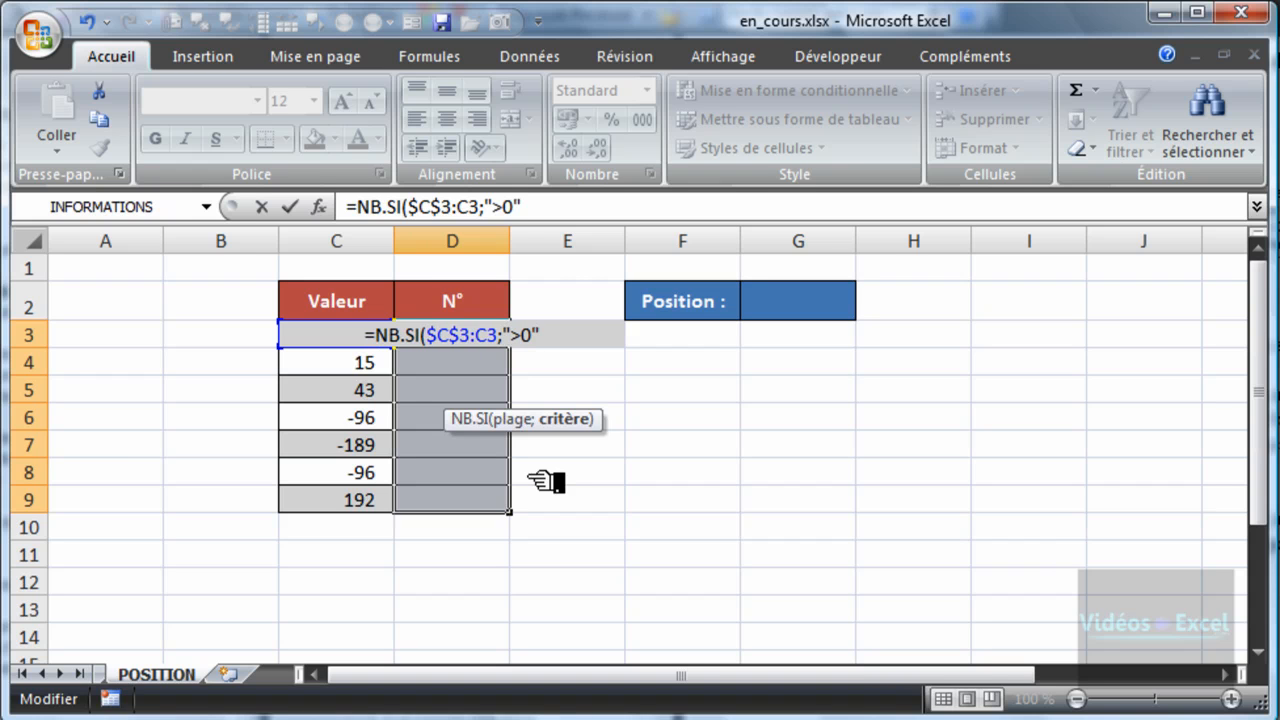
text())
key(ctrl+Return)
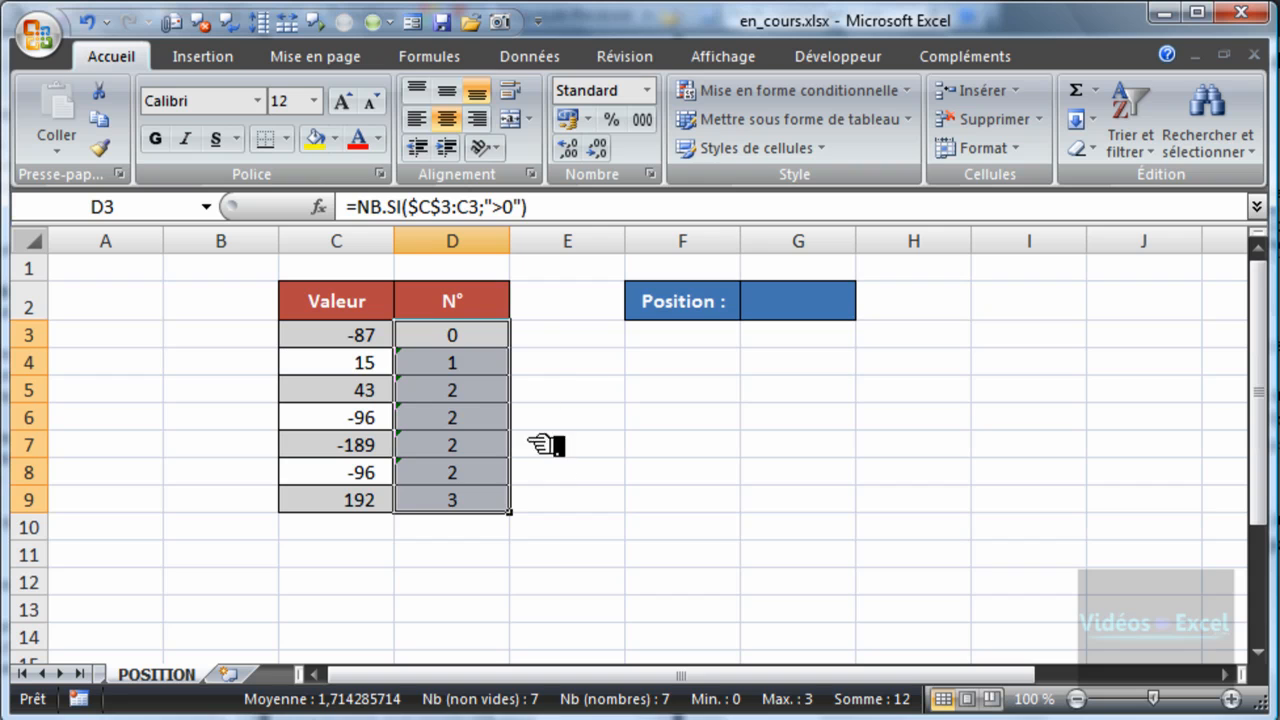
Step: Check the NB.SI formulas in the first N° cells against their neighbouring Valeur cells
click(495, 341)
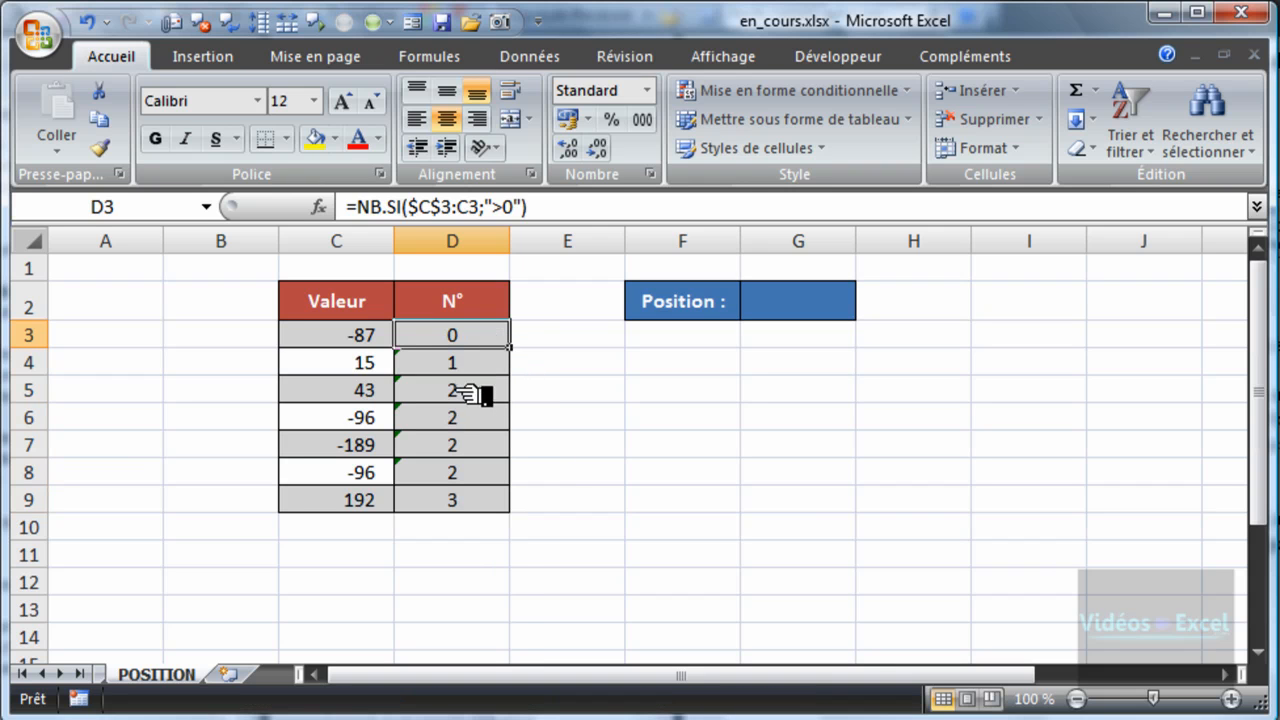
click(368, 341)
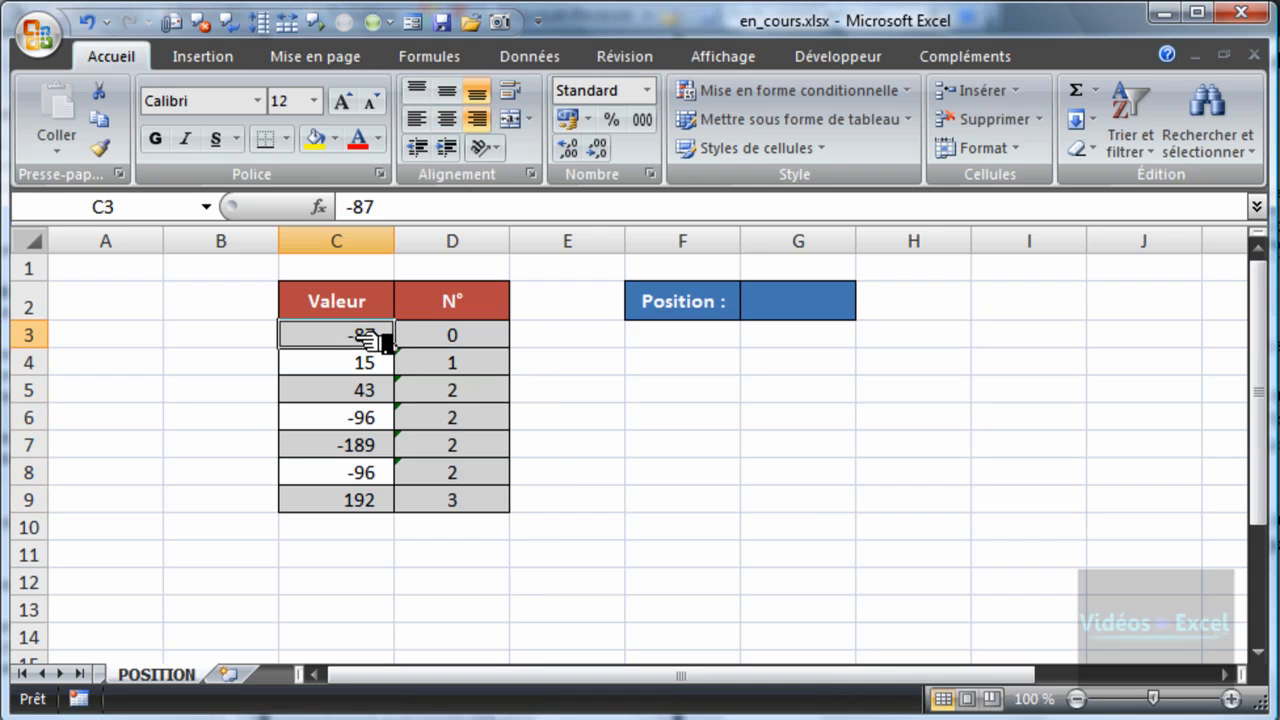
click(490, 341)
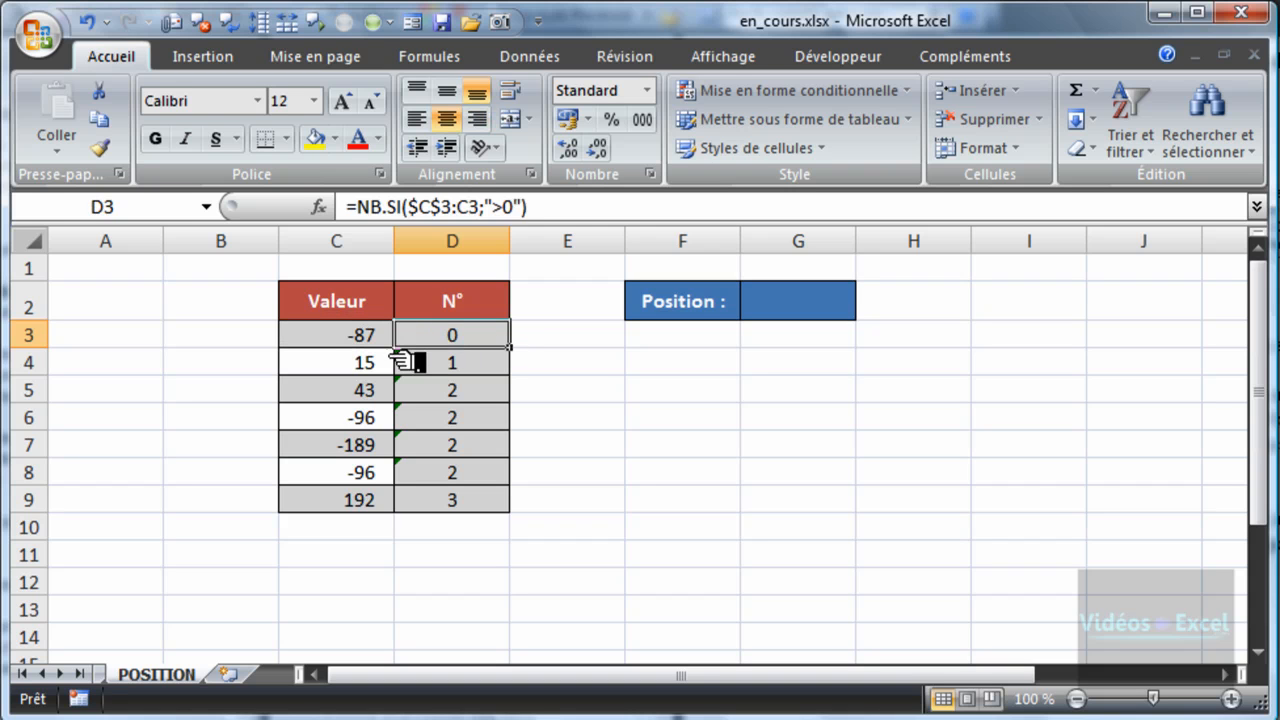
click(445, 362)
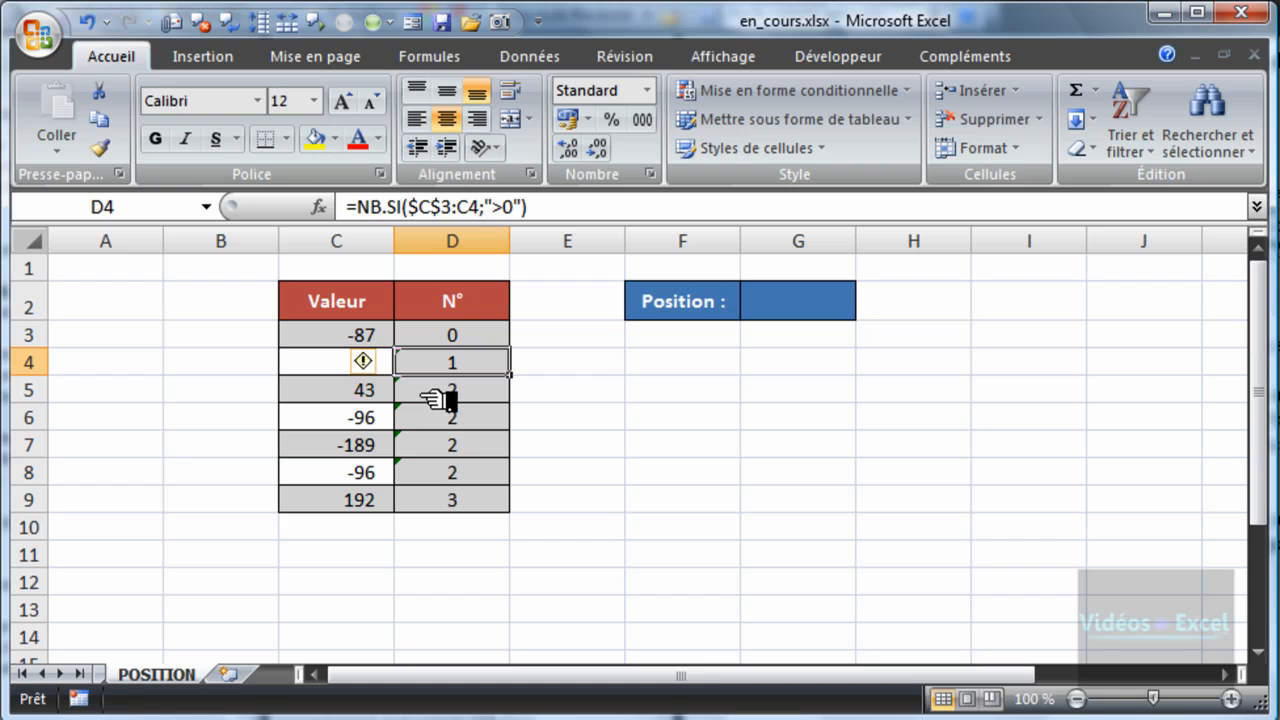
click(438, 399)
drag(462, 364, 462, 472)
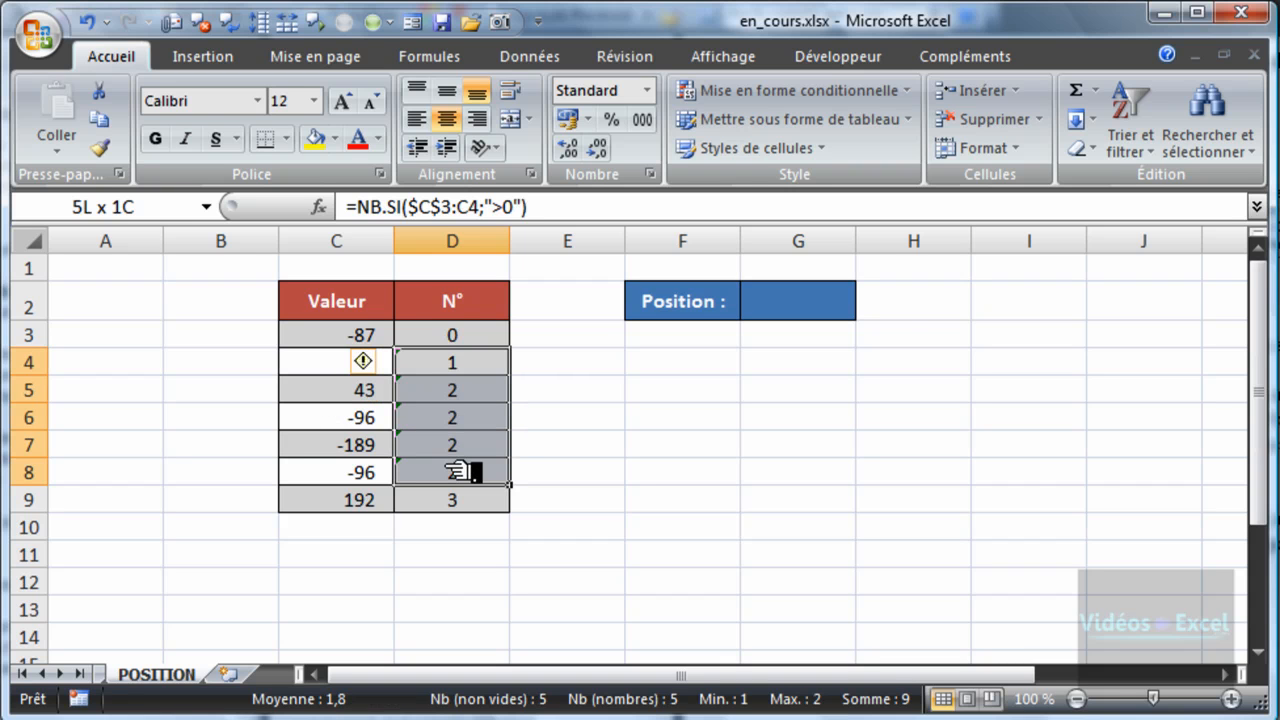
click(385, 363)
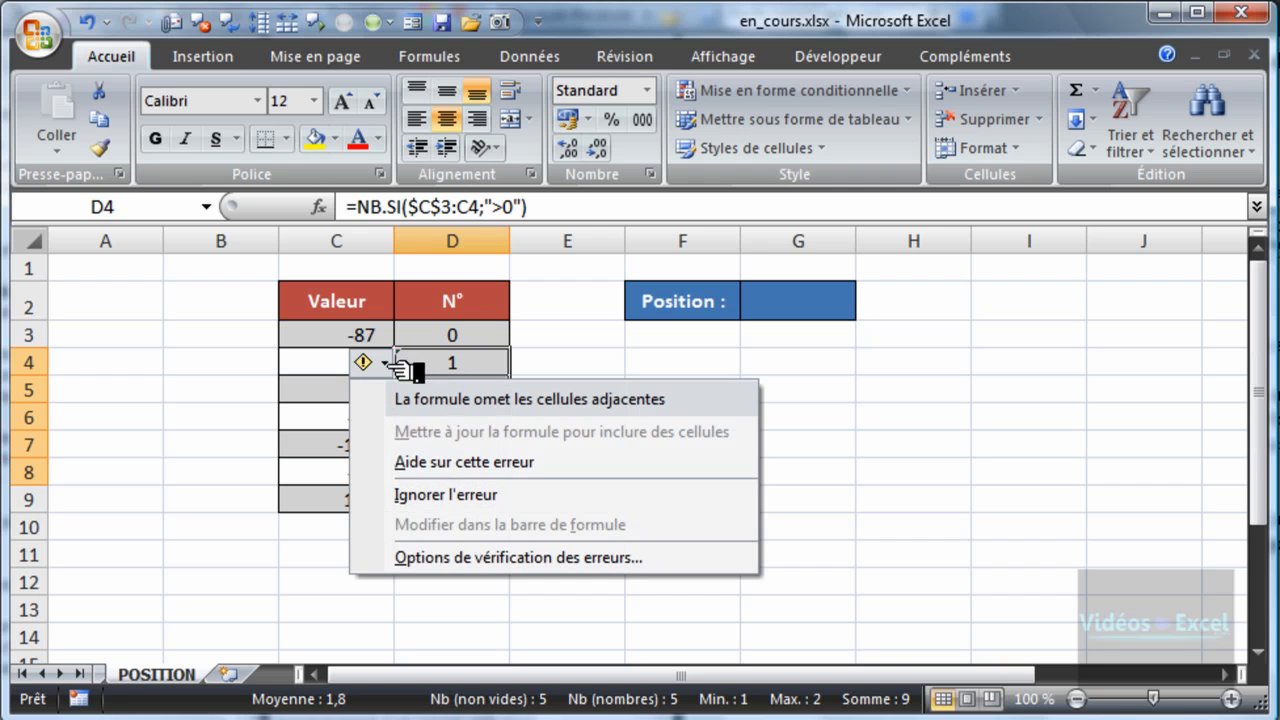
click(572, 471)
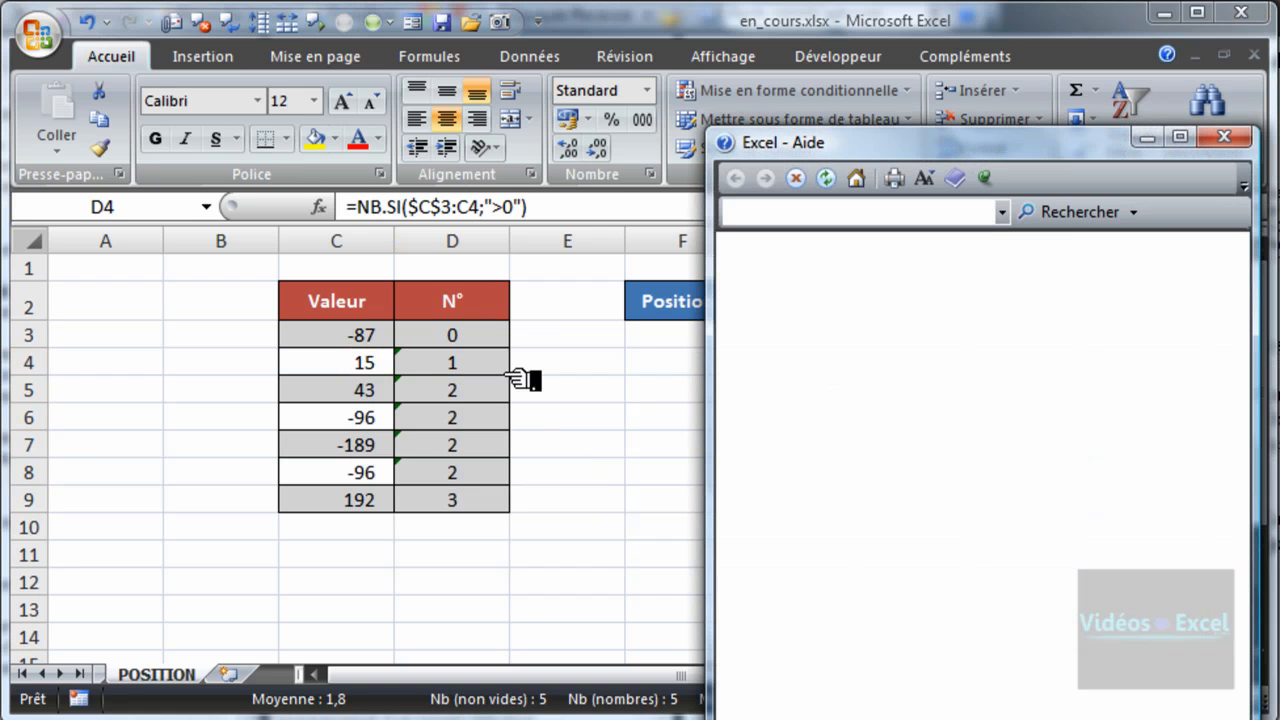
click(1225, 136)
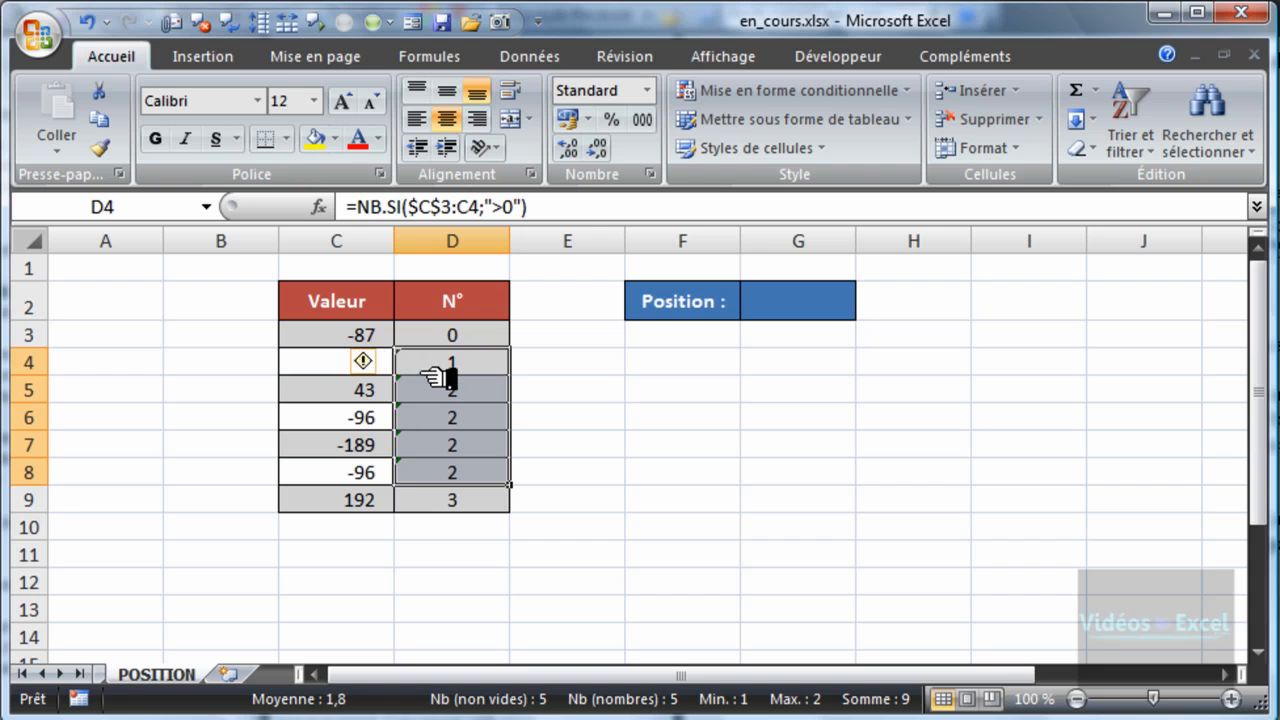
click(484, 415)
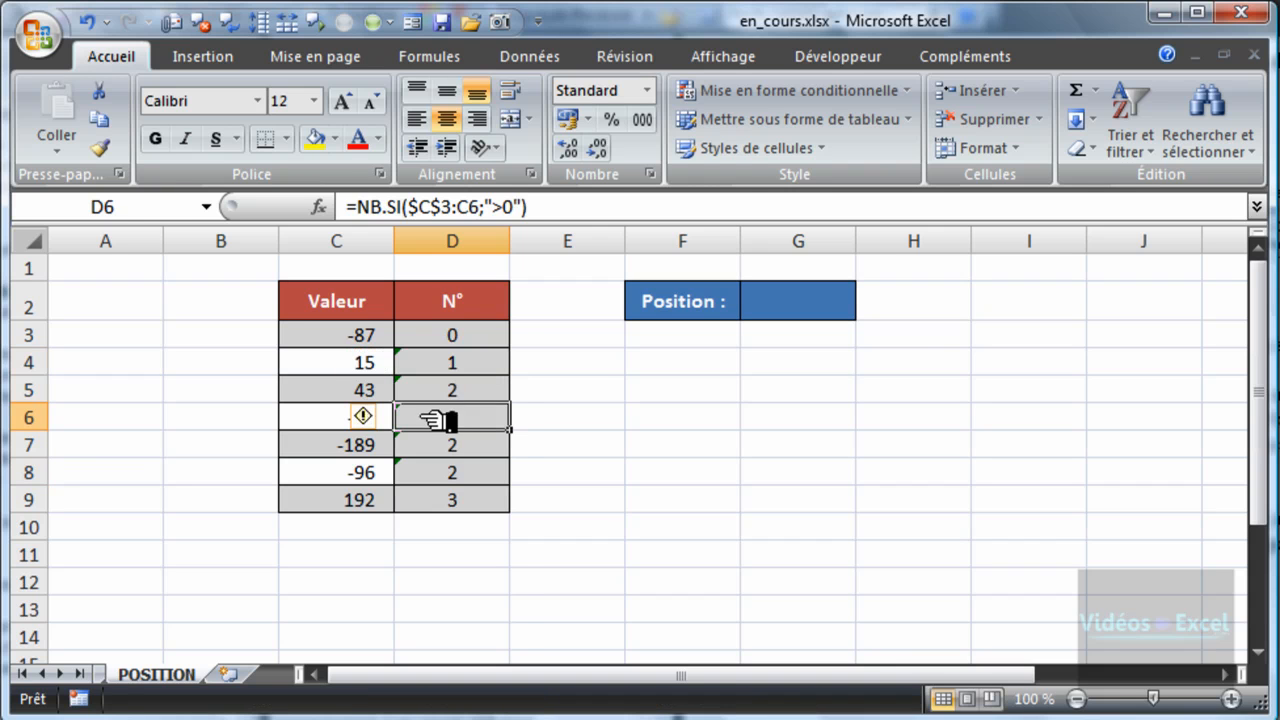
Step: Ignore the omitted adjacent cells error for the N° formulas in D4:D8
drag(500, 363, 475, 474)
click(383, 363)
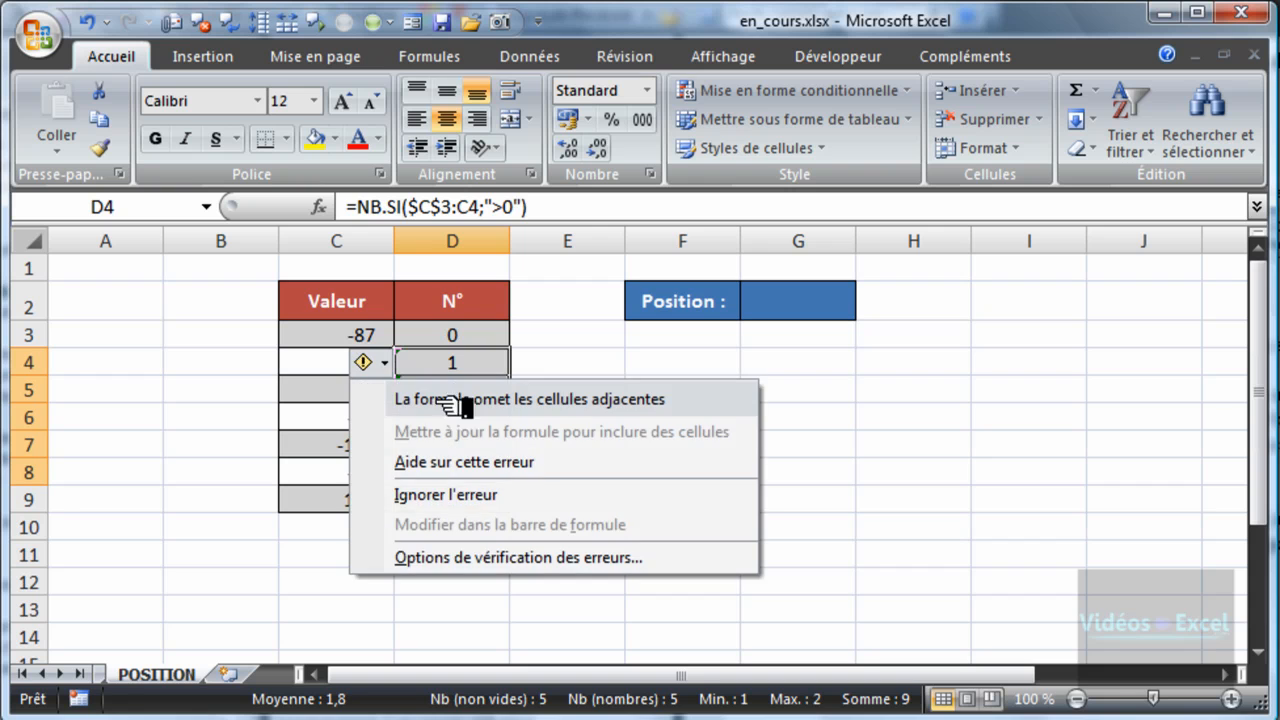
click(535, 495)
click(497, 420)
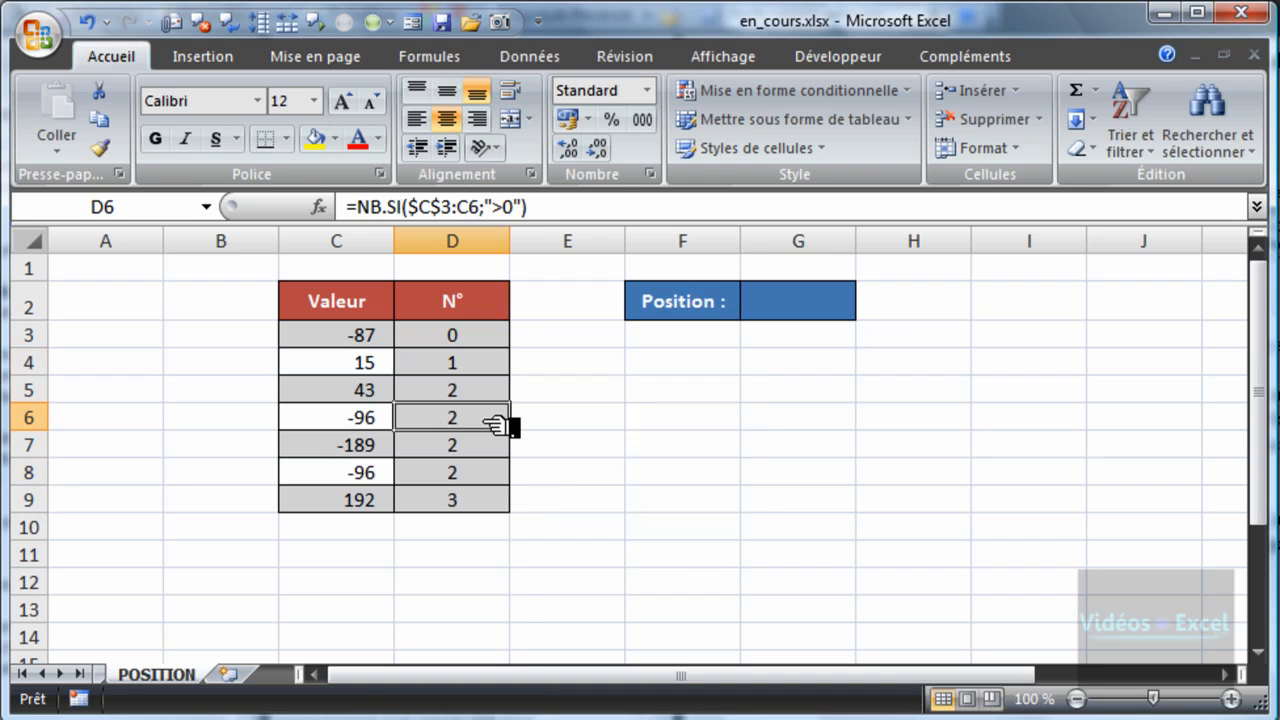
Step: Compare each cumulative NB.SI count in the N° column with the range of Valeur cells it covers, from C3 down to its own row
click(480, 343)
click(440, 368)
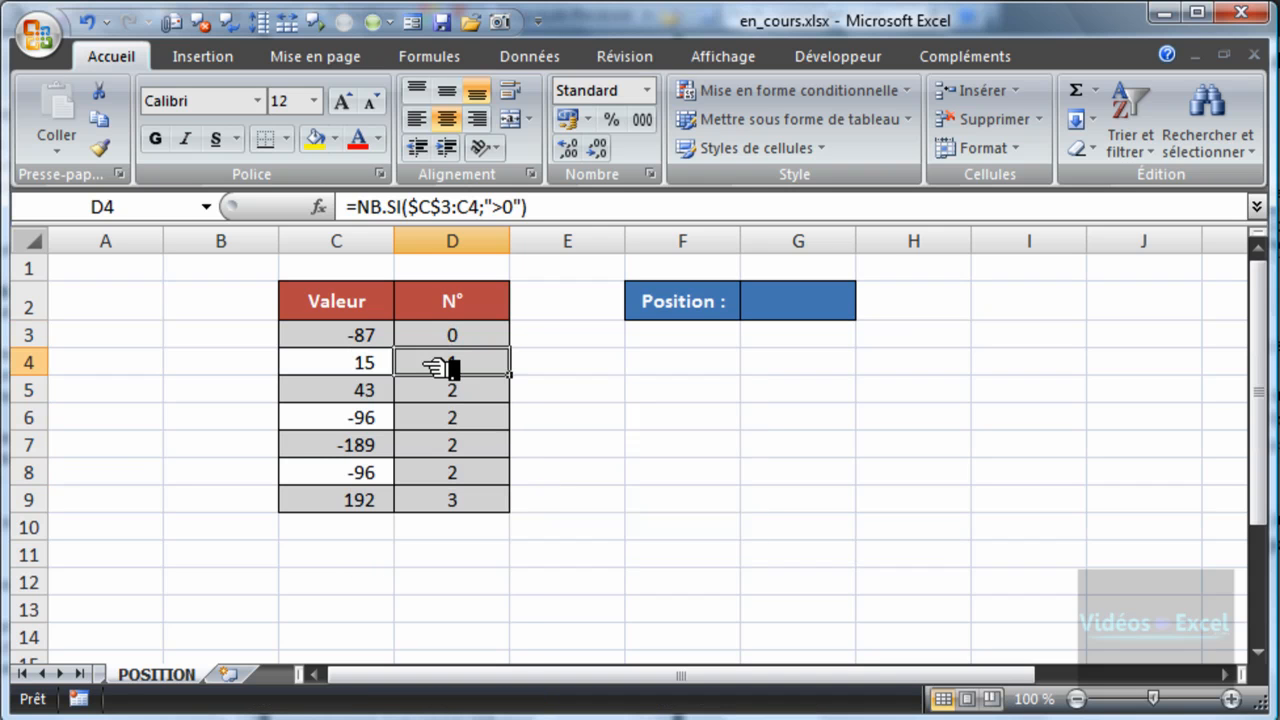
drag(323, 333, 325, 366)
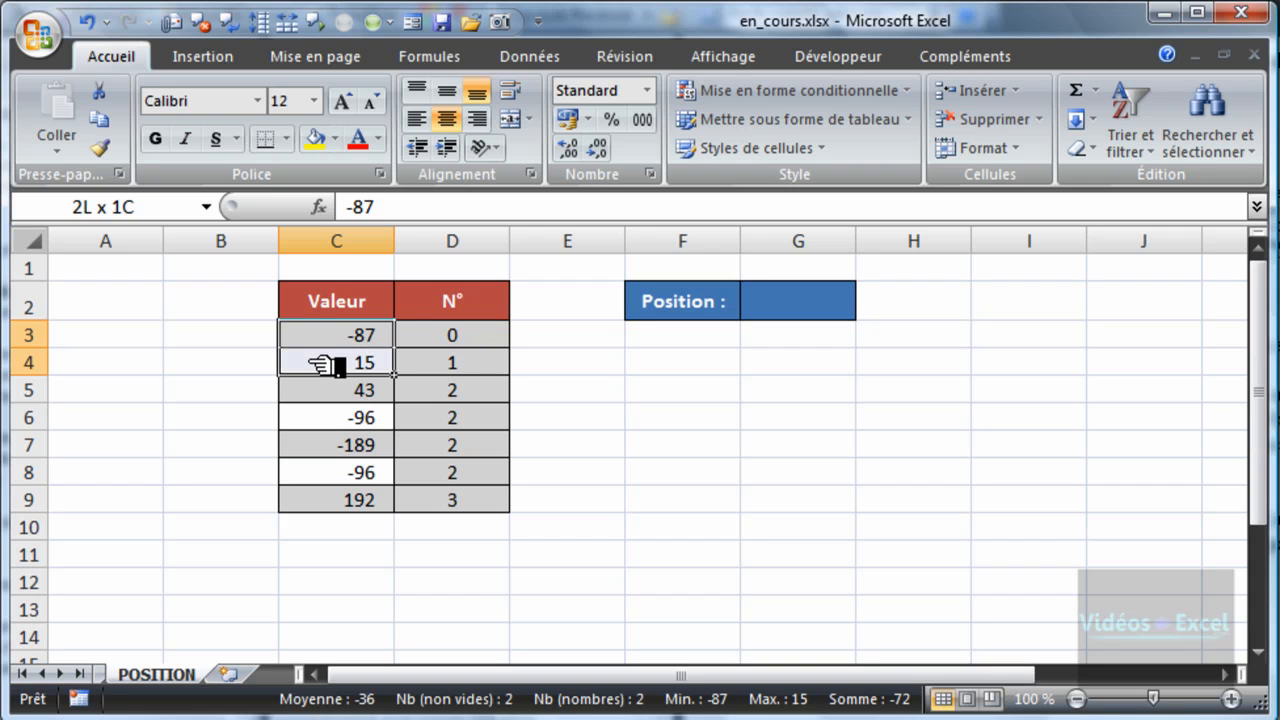
drag(323, 365, 333, 403)
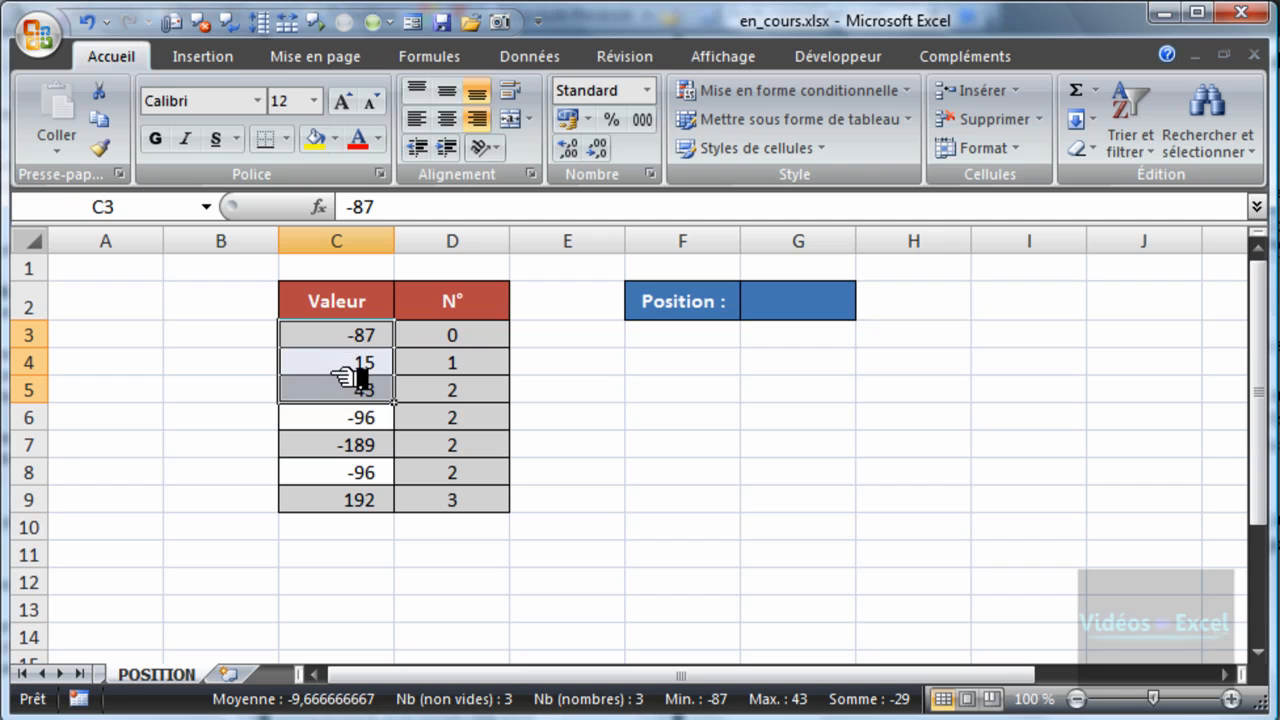
click(488, 393)
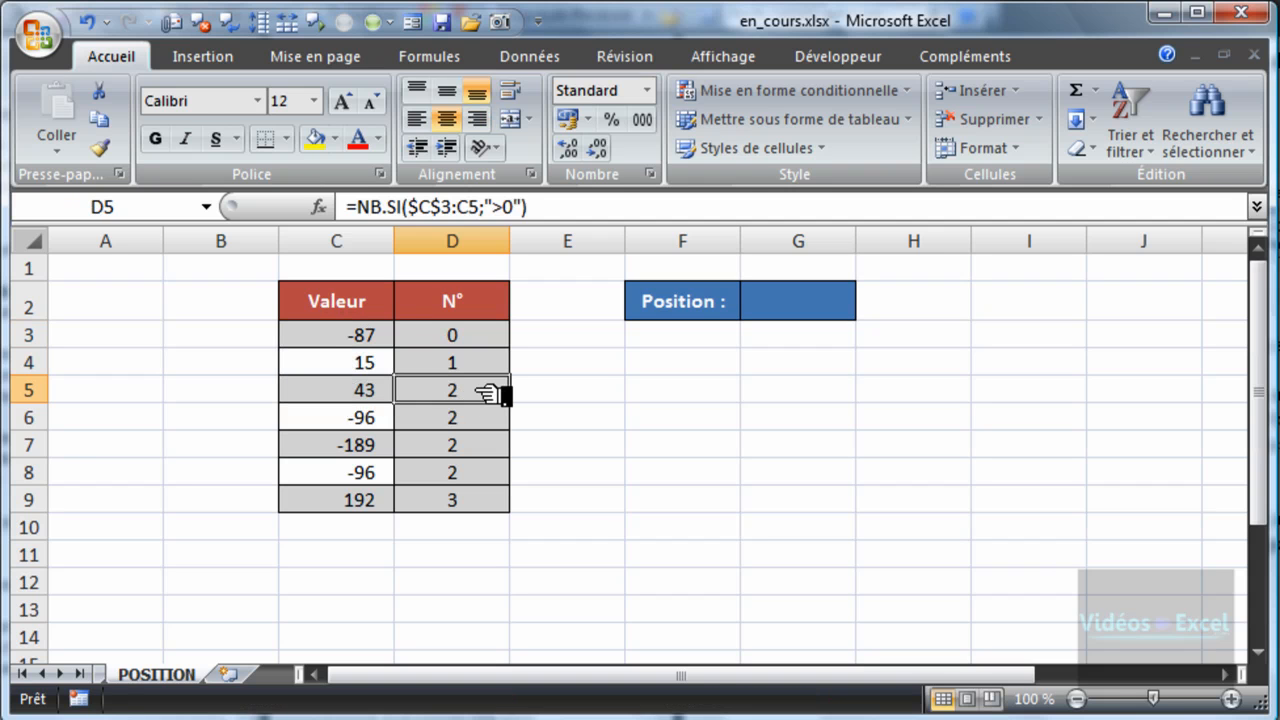
drag(314, 334, 333, 425)
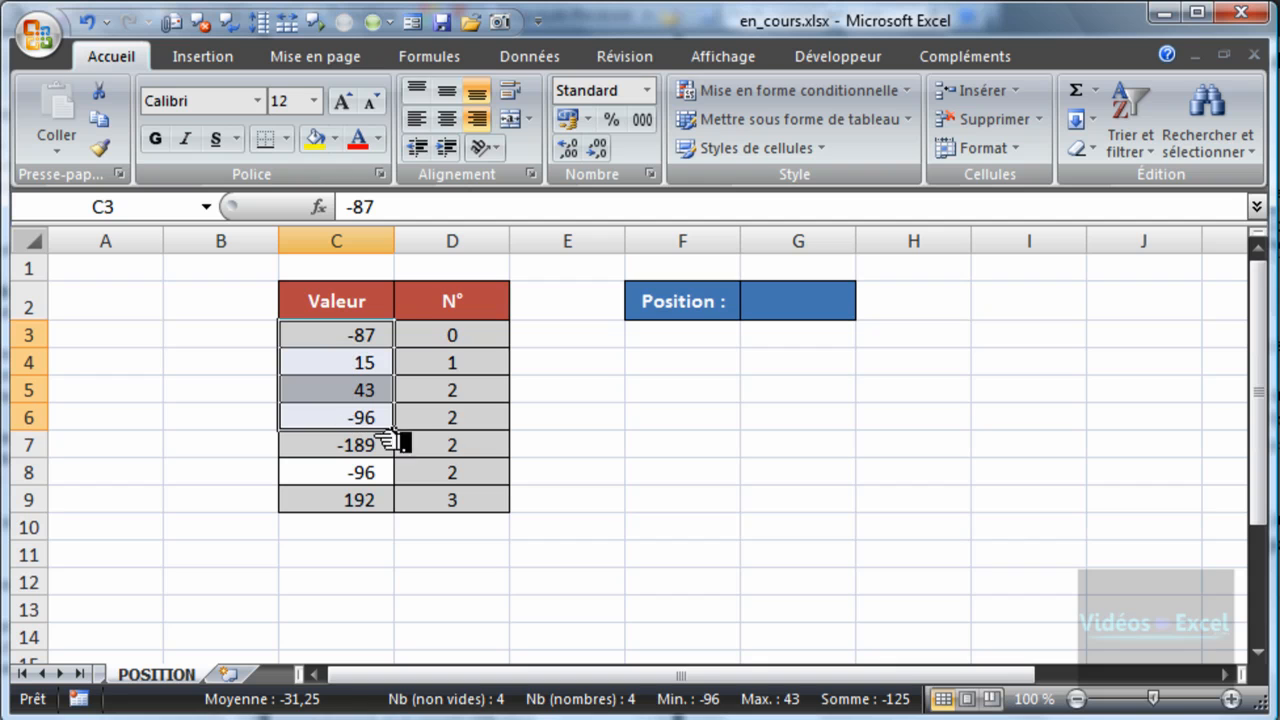
click(489, 446)
click(487, 472)
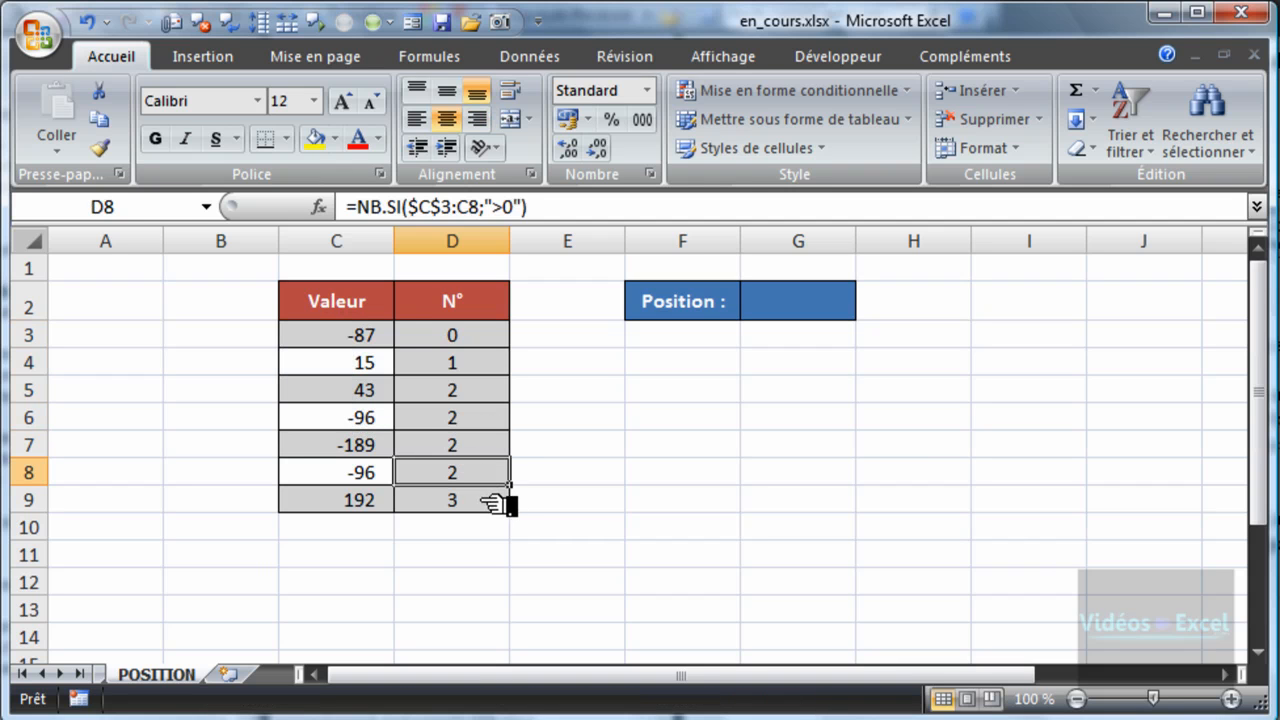
click(496, 504)
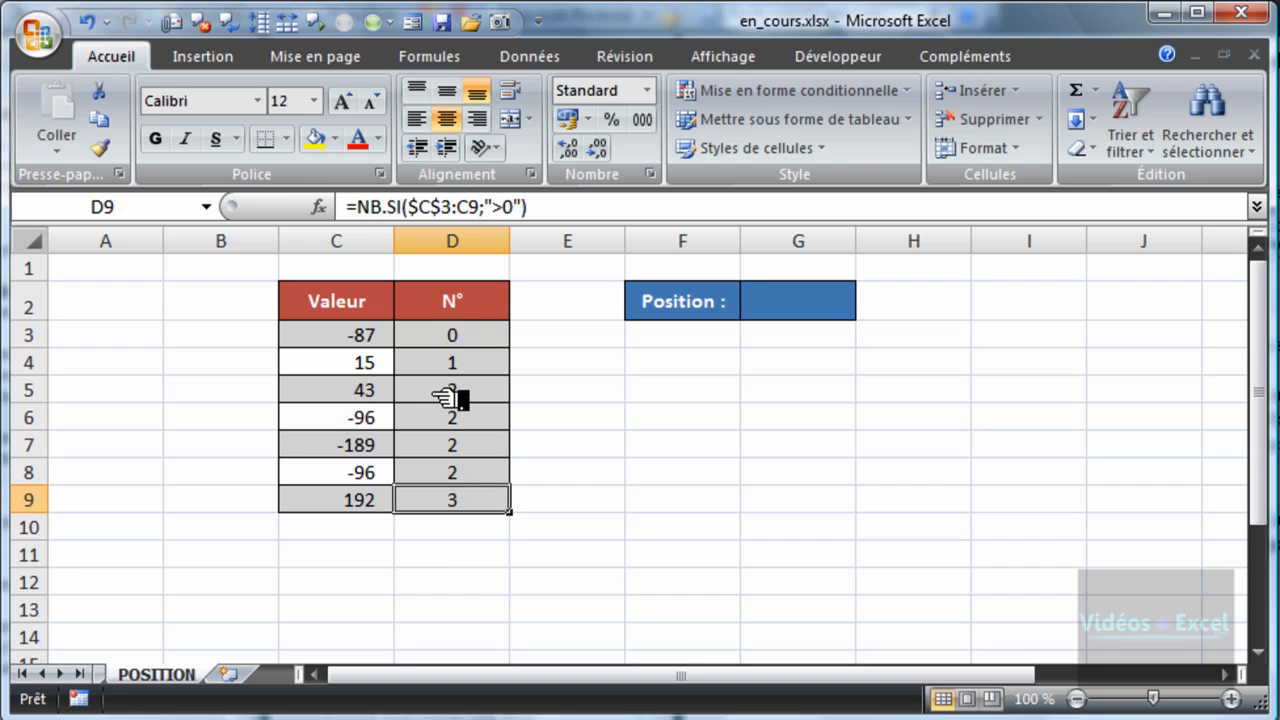
click(498, 363)
click(500, 416)
click(490, 470)
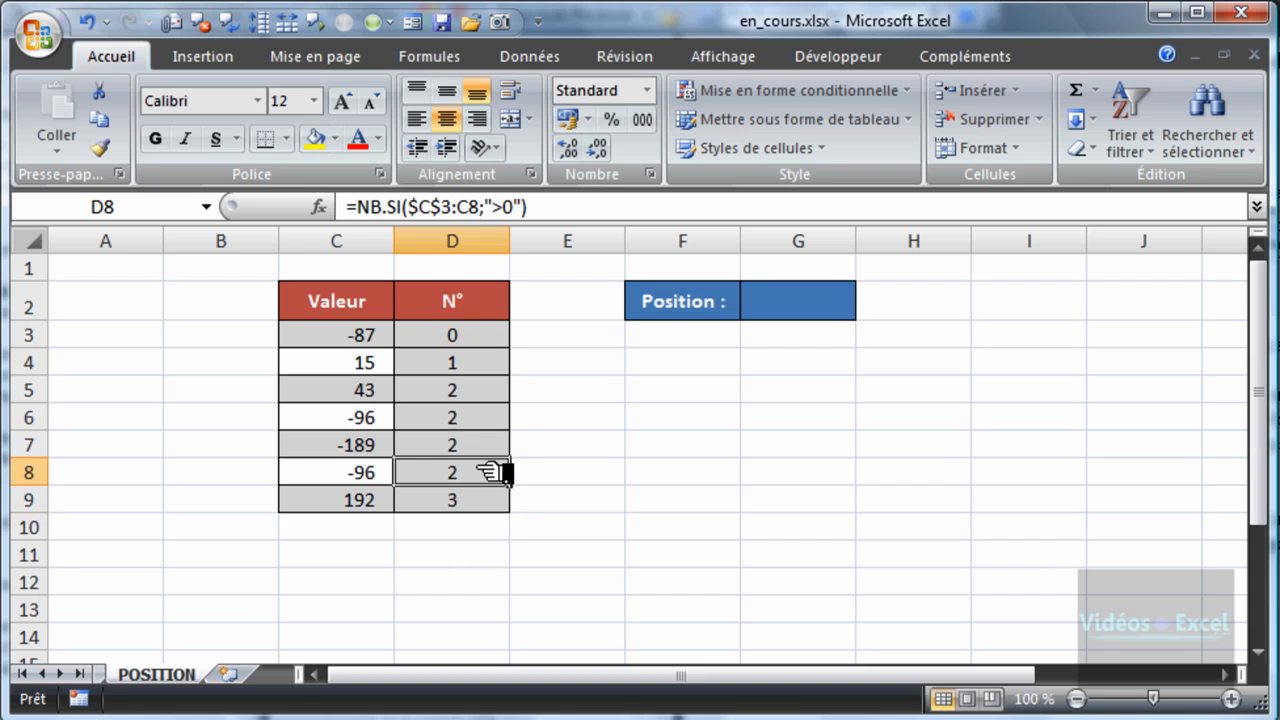
click(472, 390)
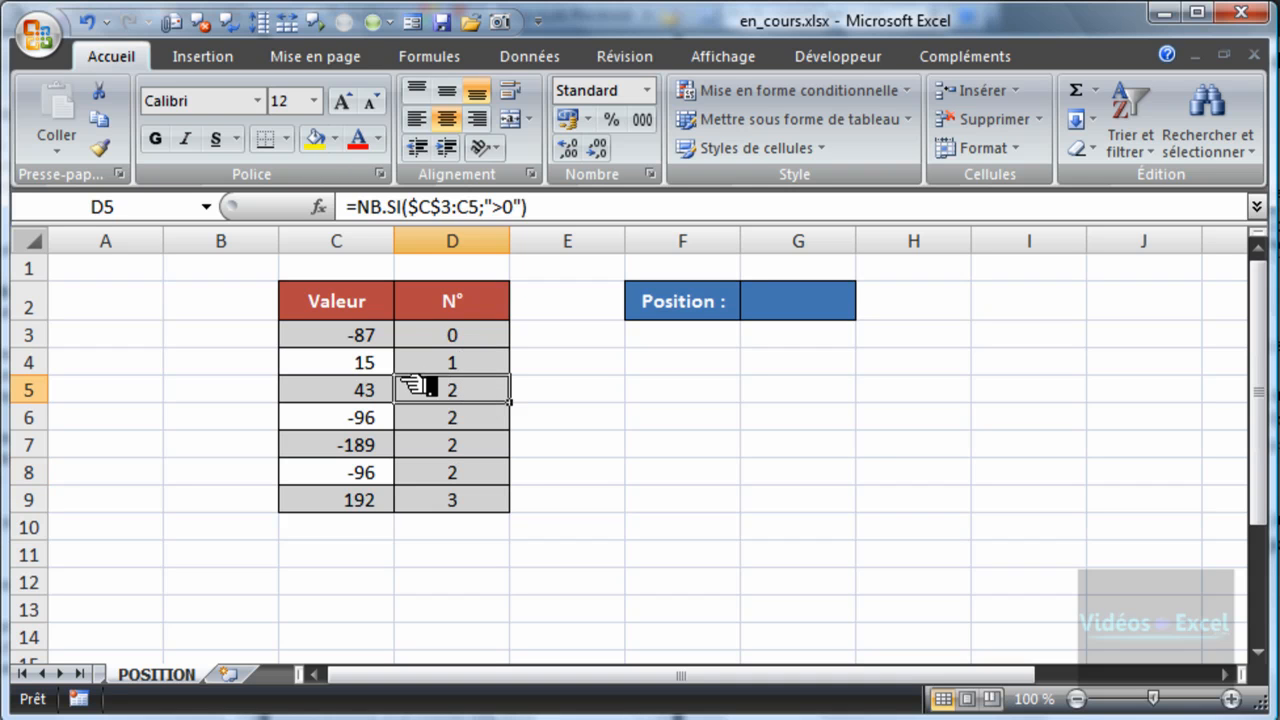
Step: Extend the formula in D3:D9 to test the count against 2, entering =NB.SI($C$3:C3;">0")=2 into all the cells
drag(448, 338, 458, 495)
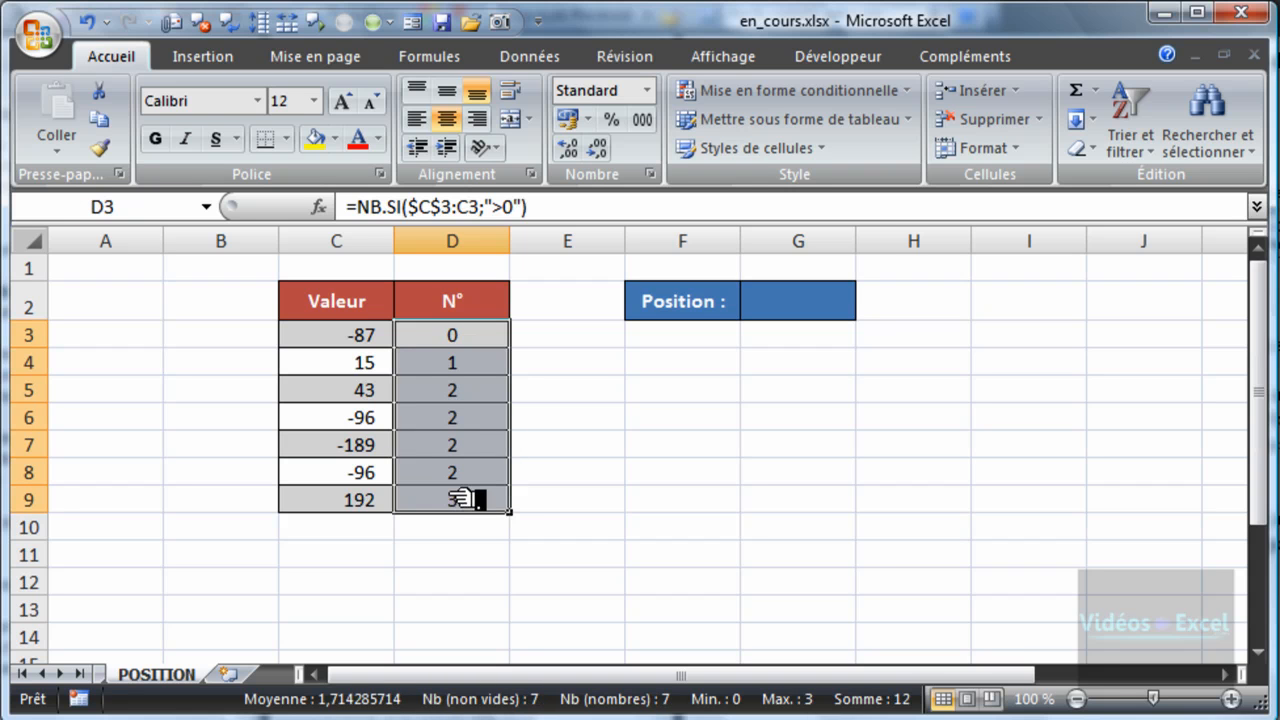
key(F2)
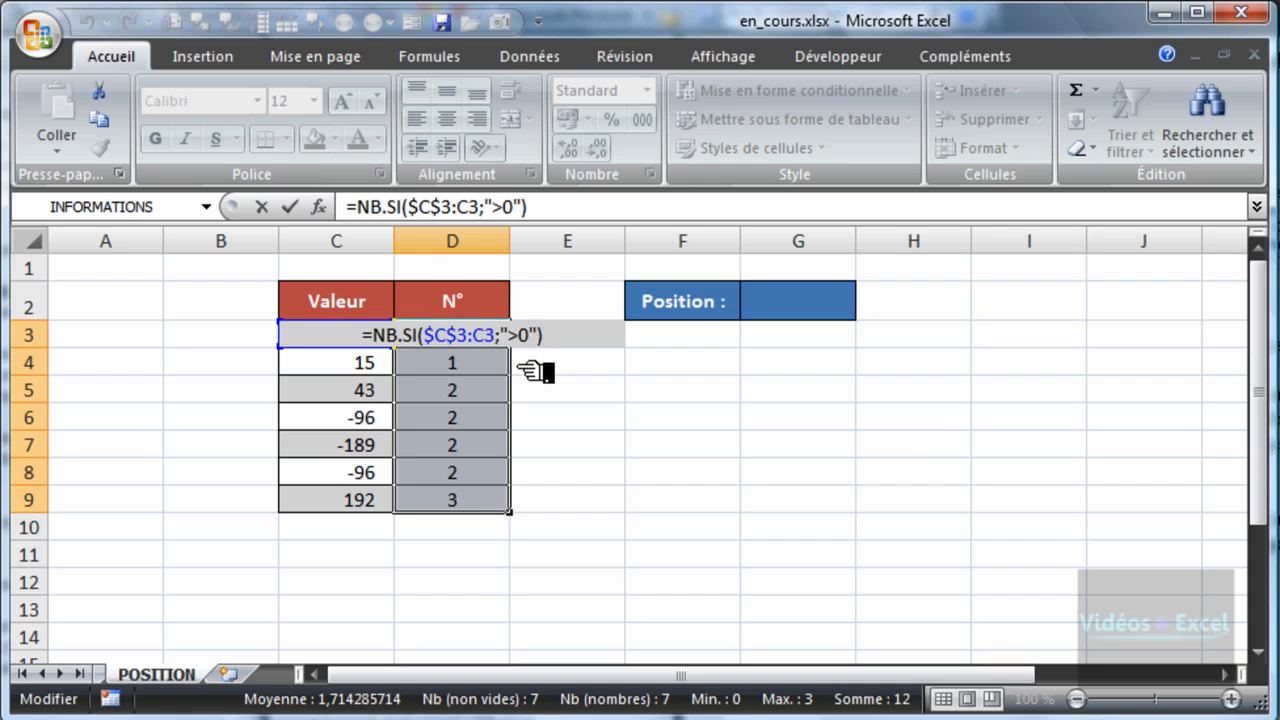
text(=)
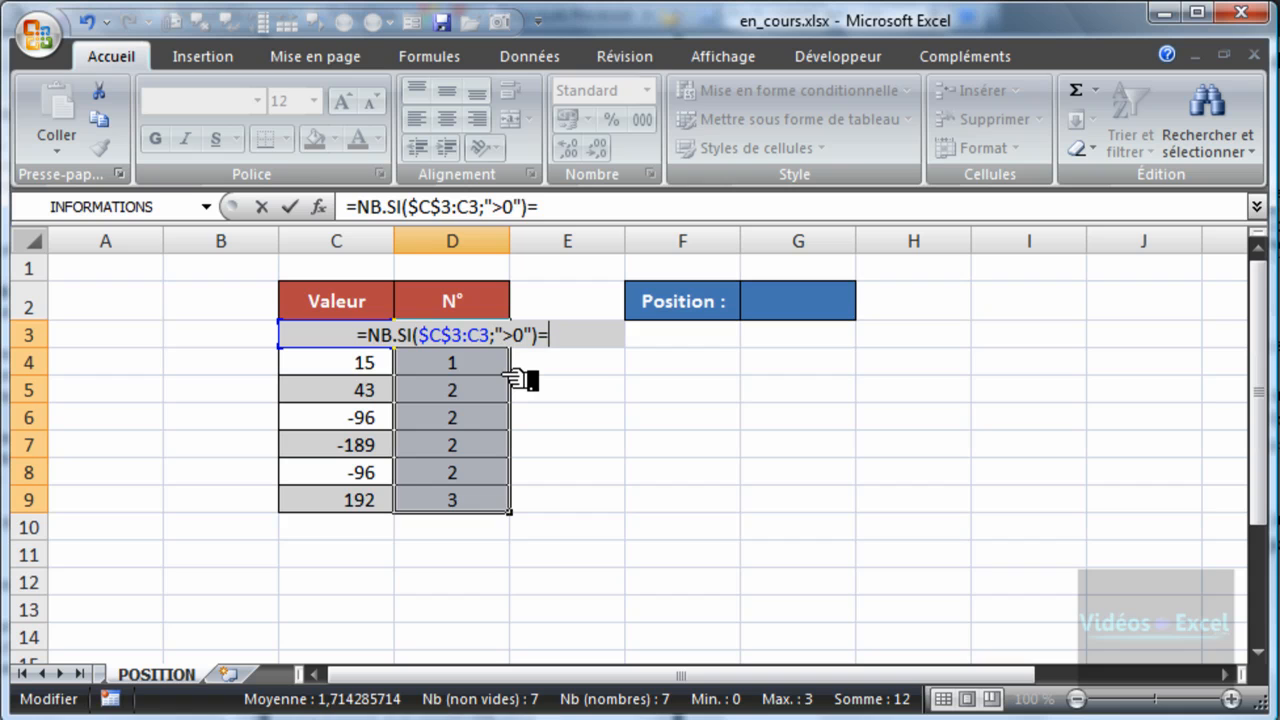
text(2)
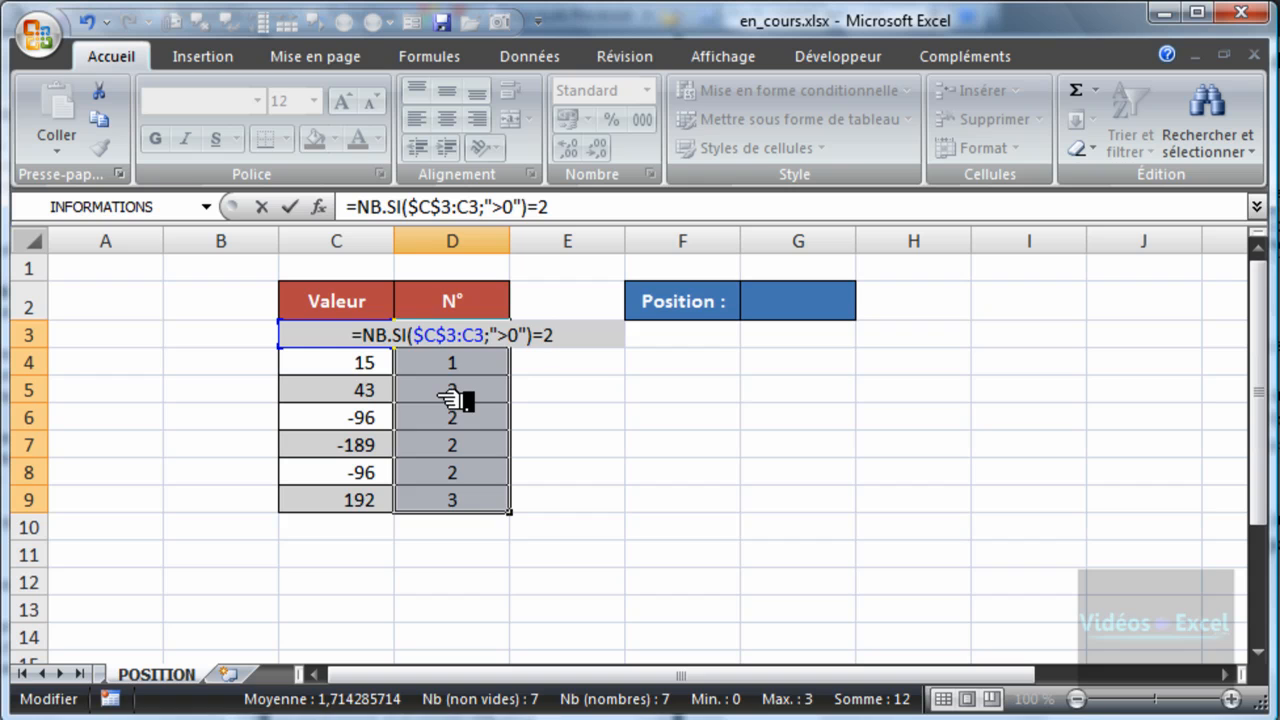
key(ctrl+Return)
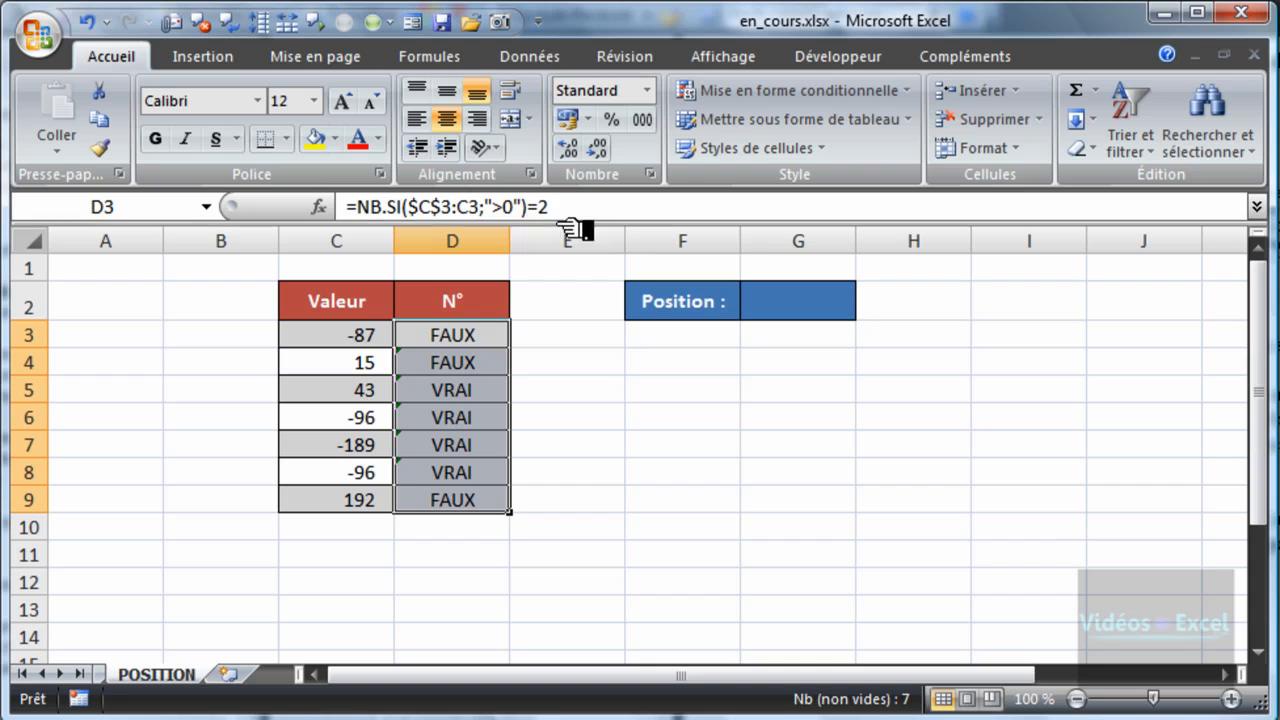
Step: Ignore the formula error flagged on the equals-2 tests in D4:D8
click(484, 359)
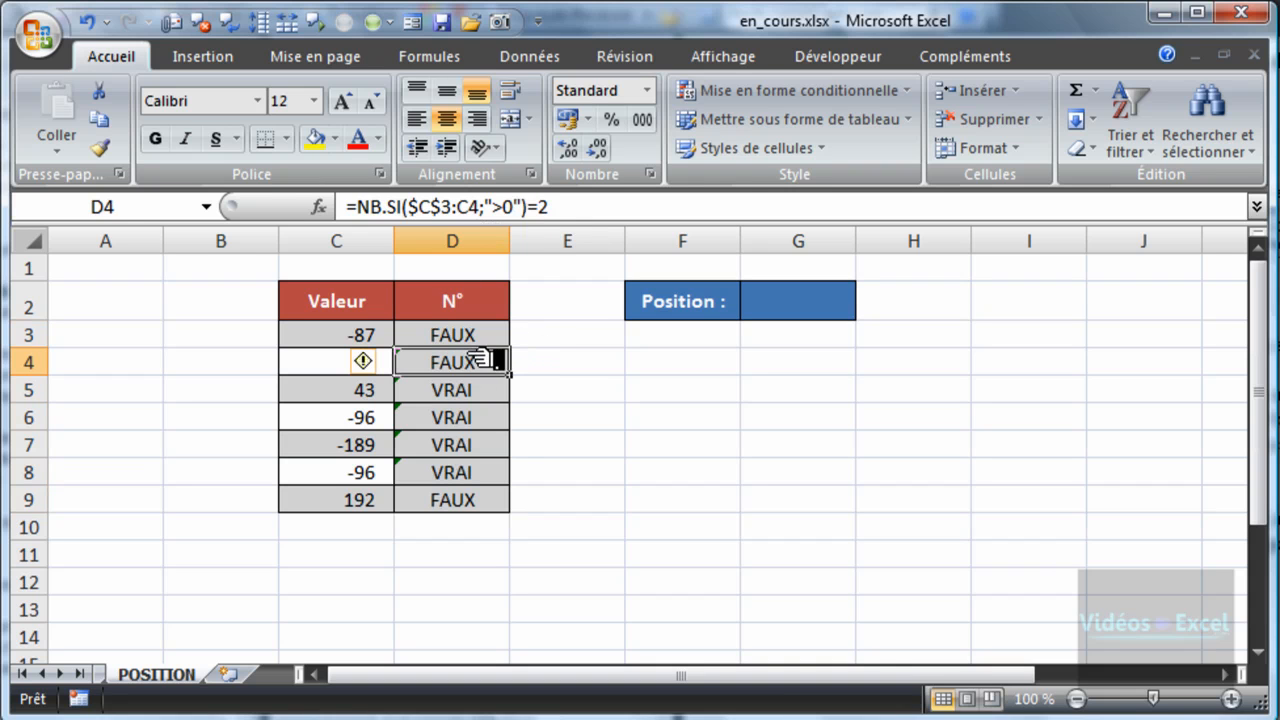
drag(484, 362, 494, 474)
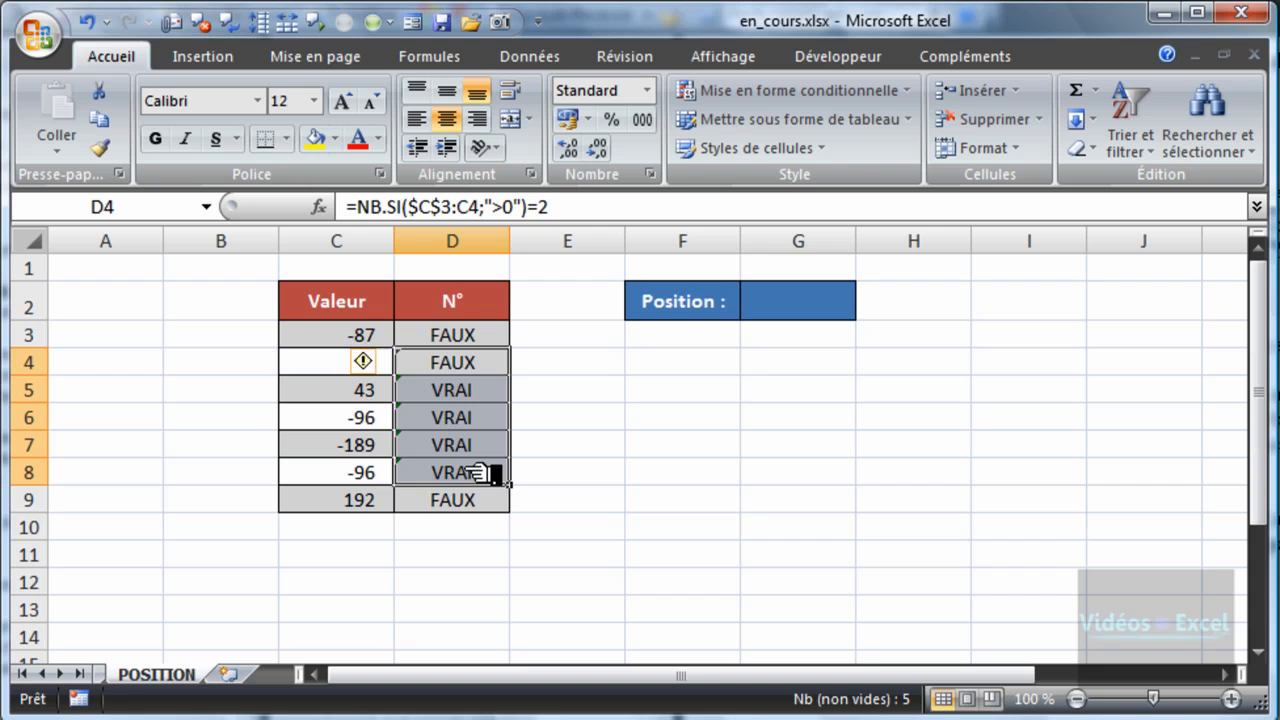
click(396, 364)
click(480, 420)
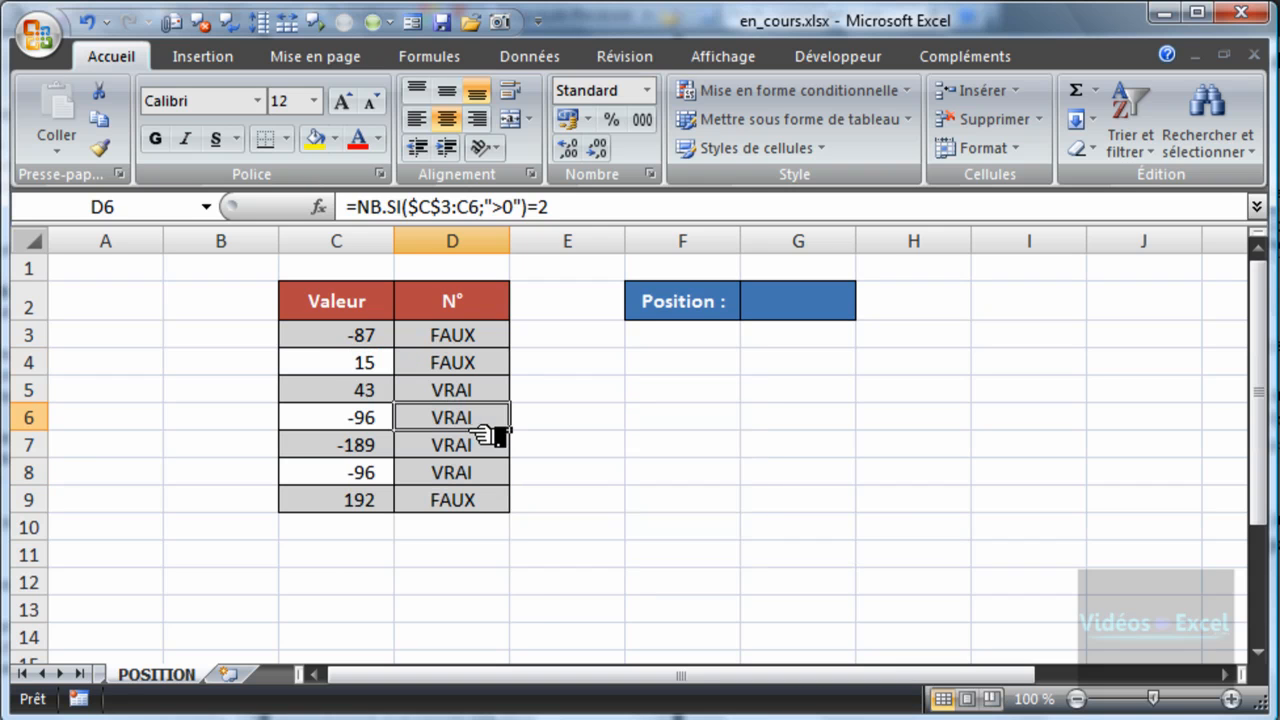
Step: Examine the equals-2 test results in D5:D8 against the positive and negative numbers in the Valeur column
click(495, 392)
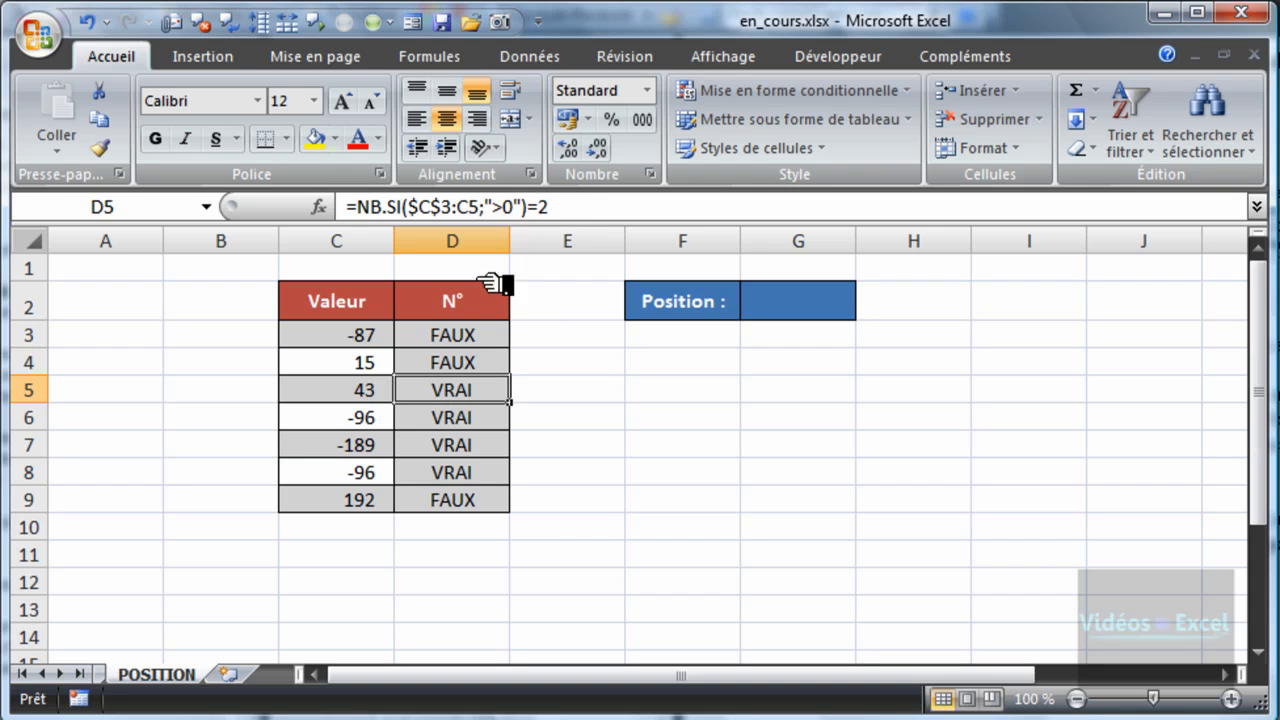
click(345, 367)
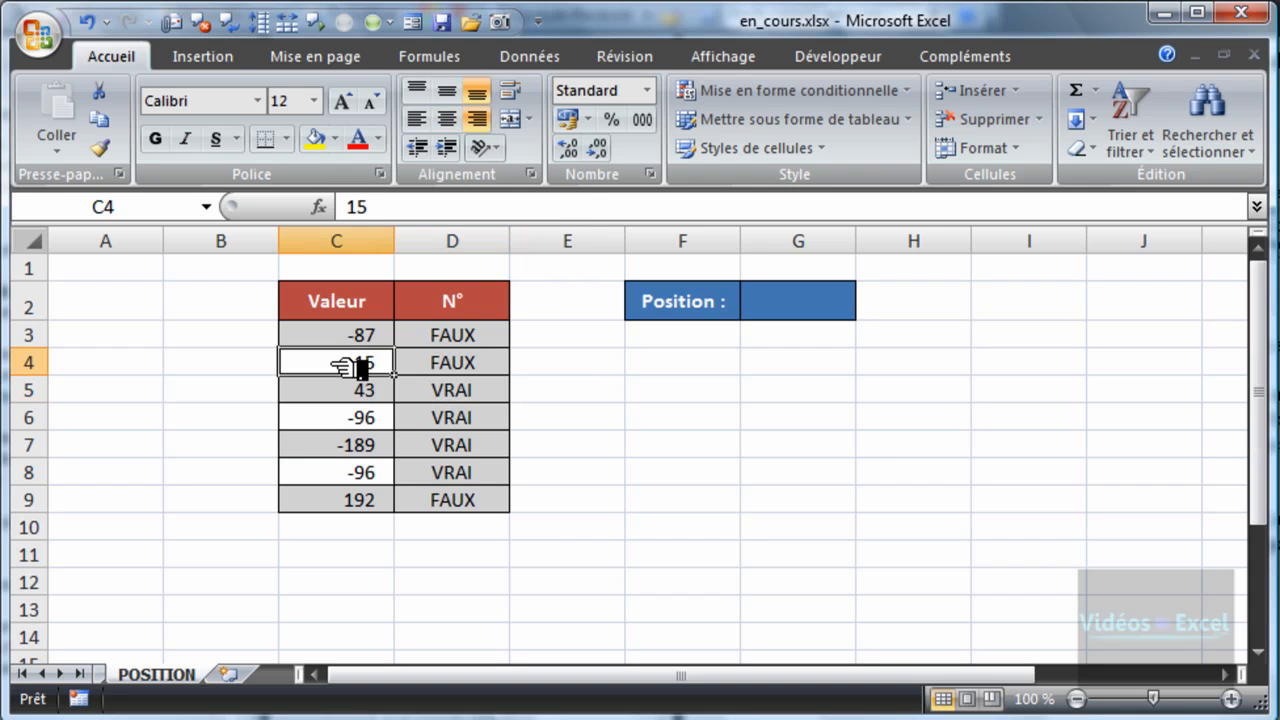
click(347, 403)
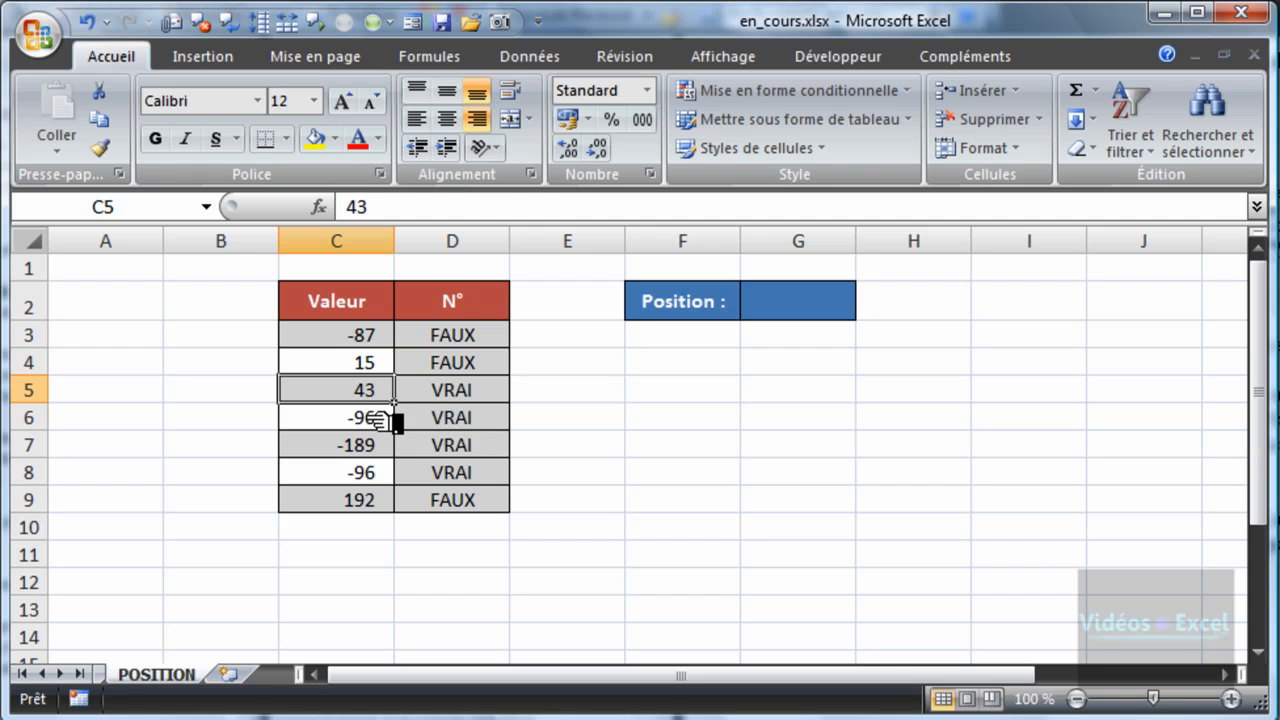
click(386, 418)
click(460, 420)
click(388, 420)
click(449, 418)
click(365, 448)
click(438, 452)
click(371, 481)
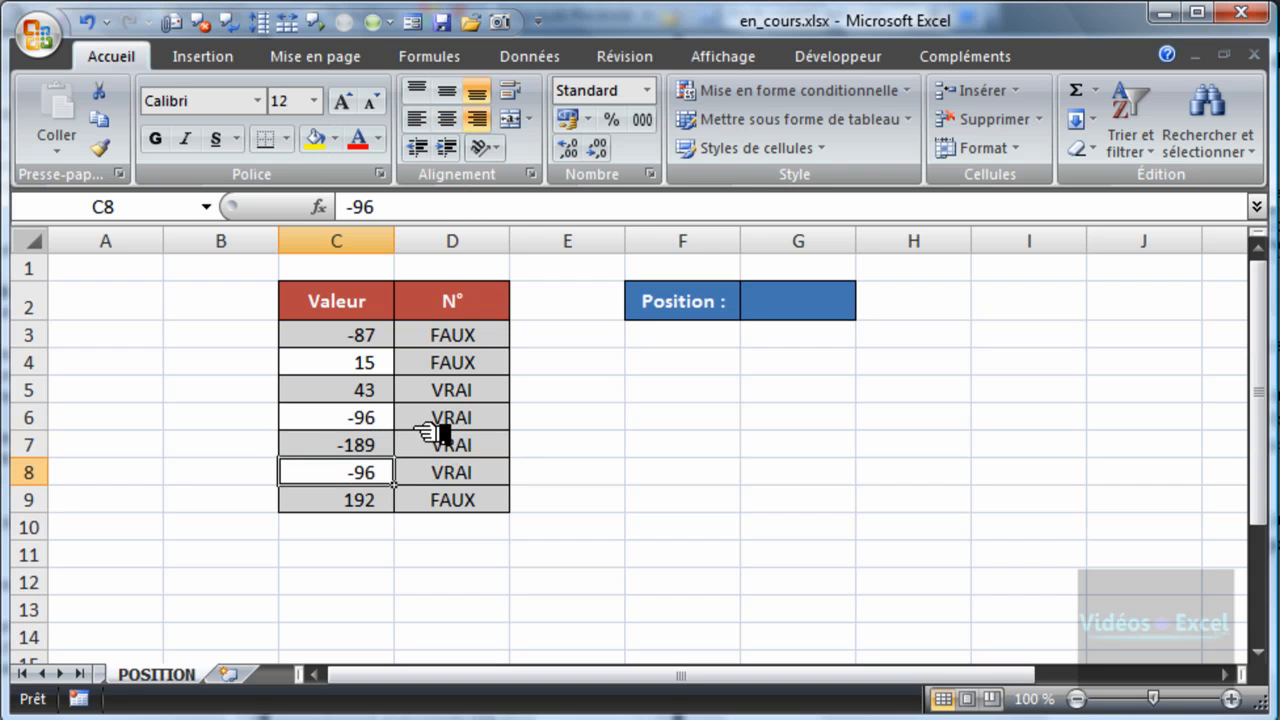
click(390, 420)
click(430, 476)
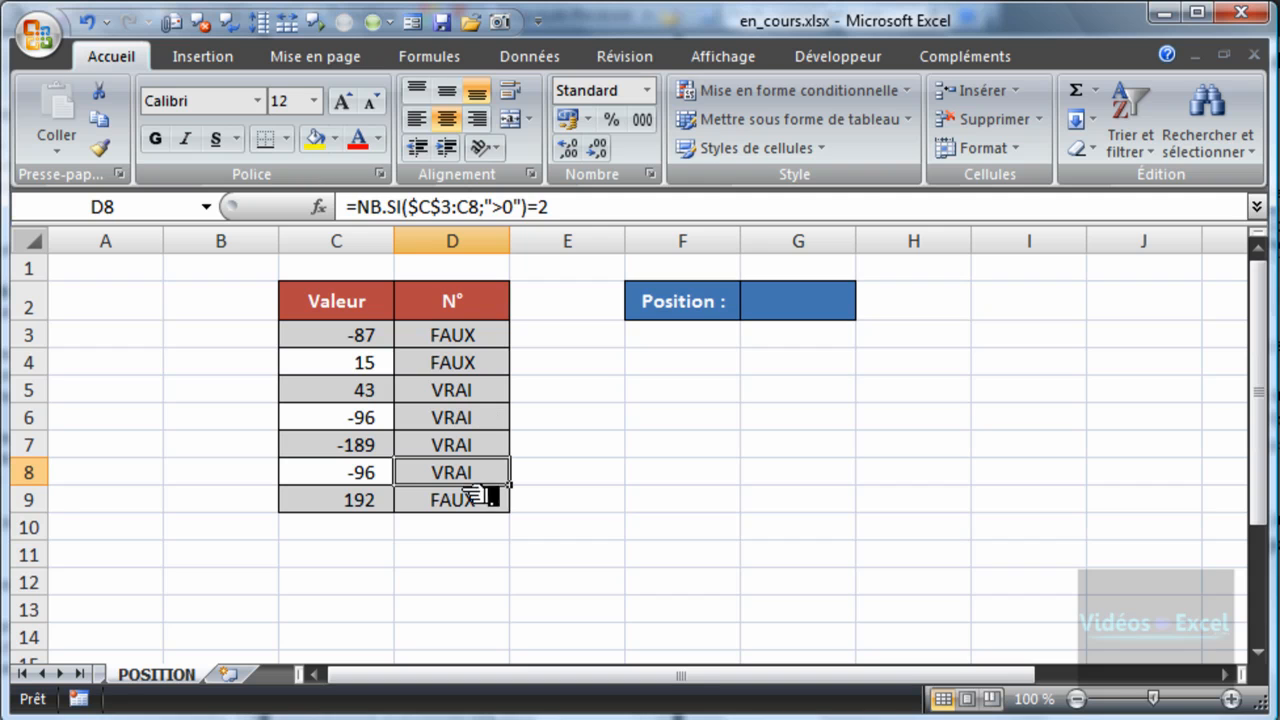
Step: Edit the formula for D3:D9 by opening an ET function in front of the NB.SI equals-2 test
drag(495, 337, 493, 509)
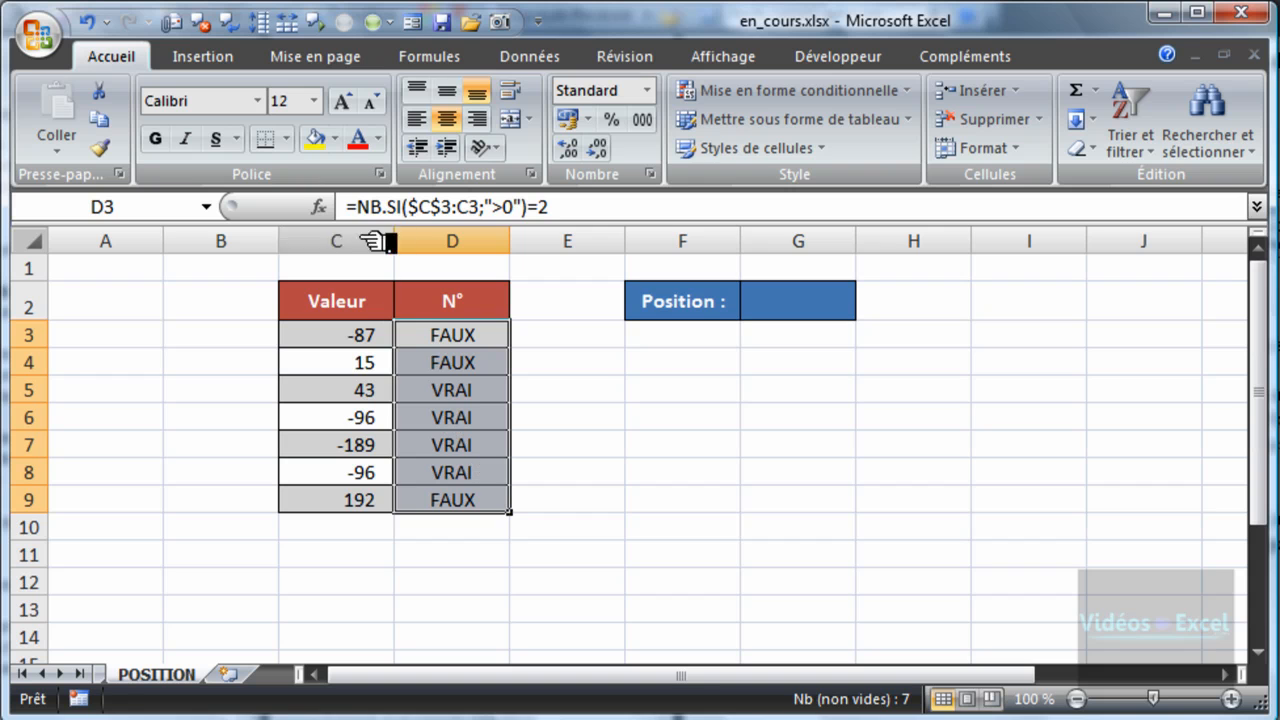
key(F2)
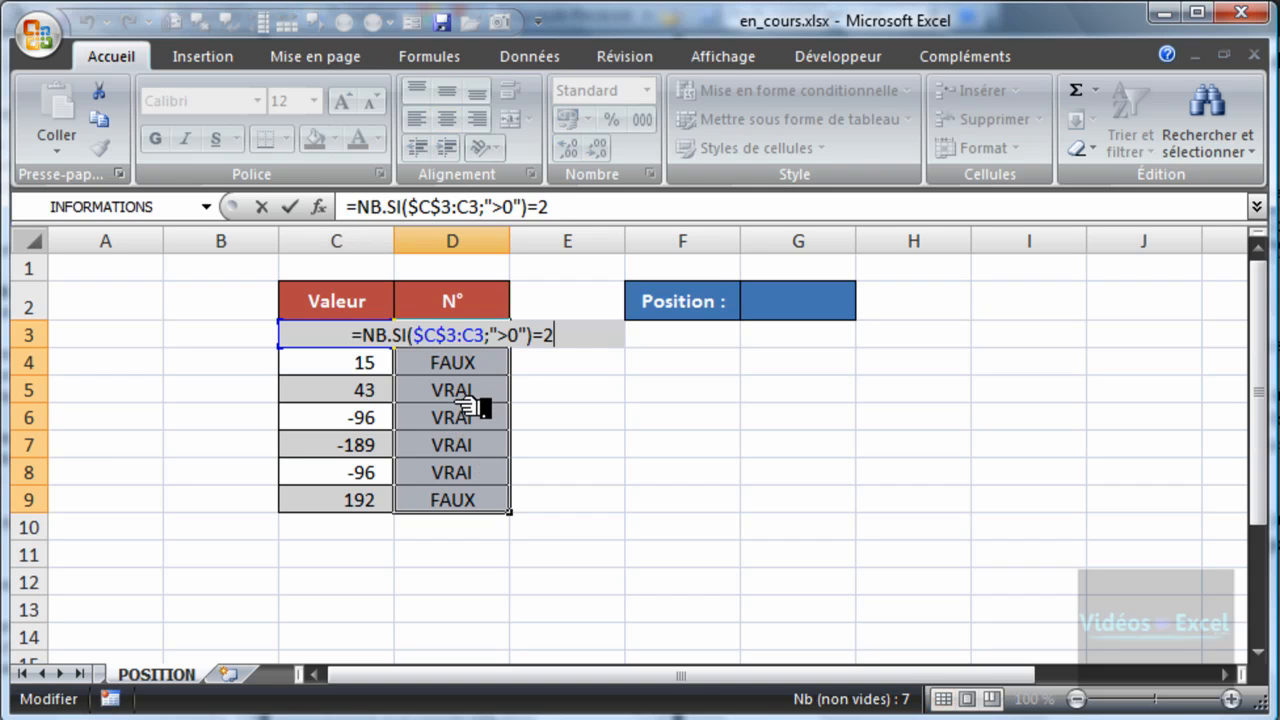
click(368, 337)
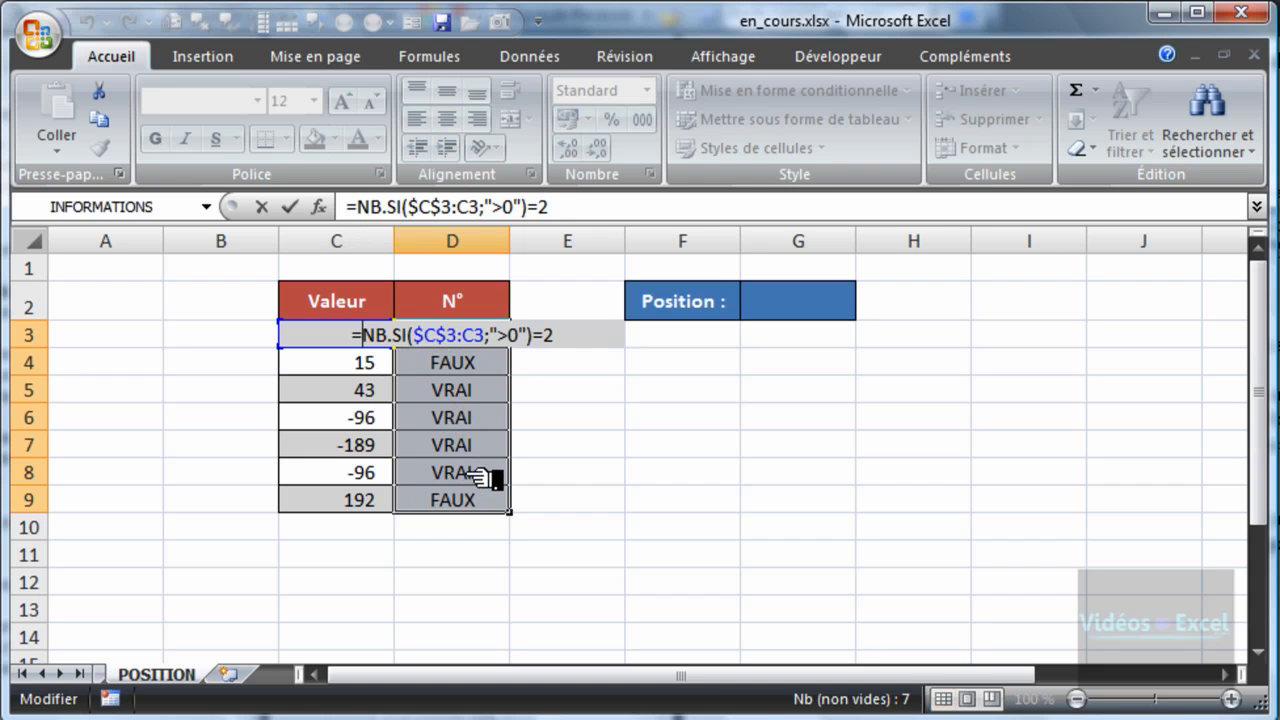
text(et()
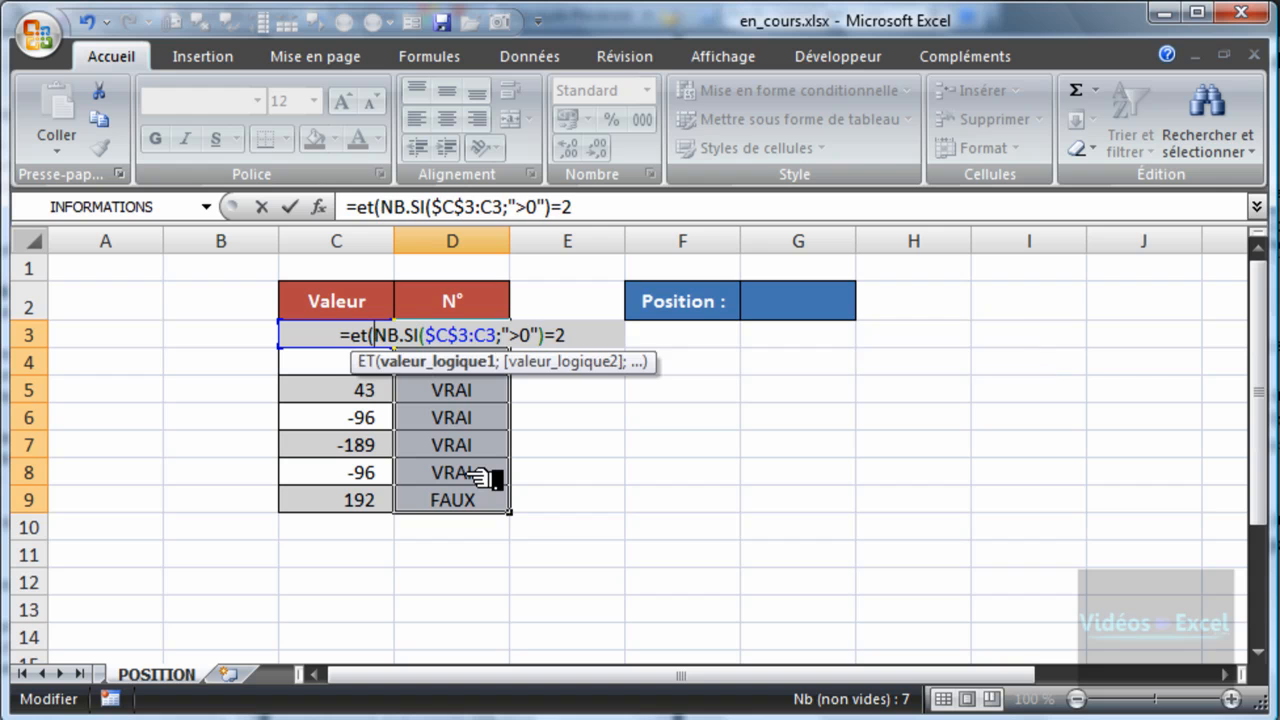
key(Return)
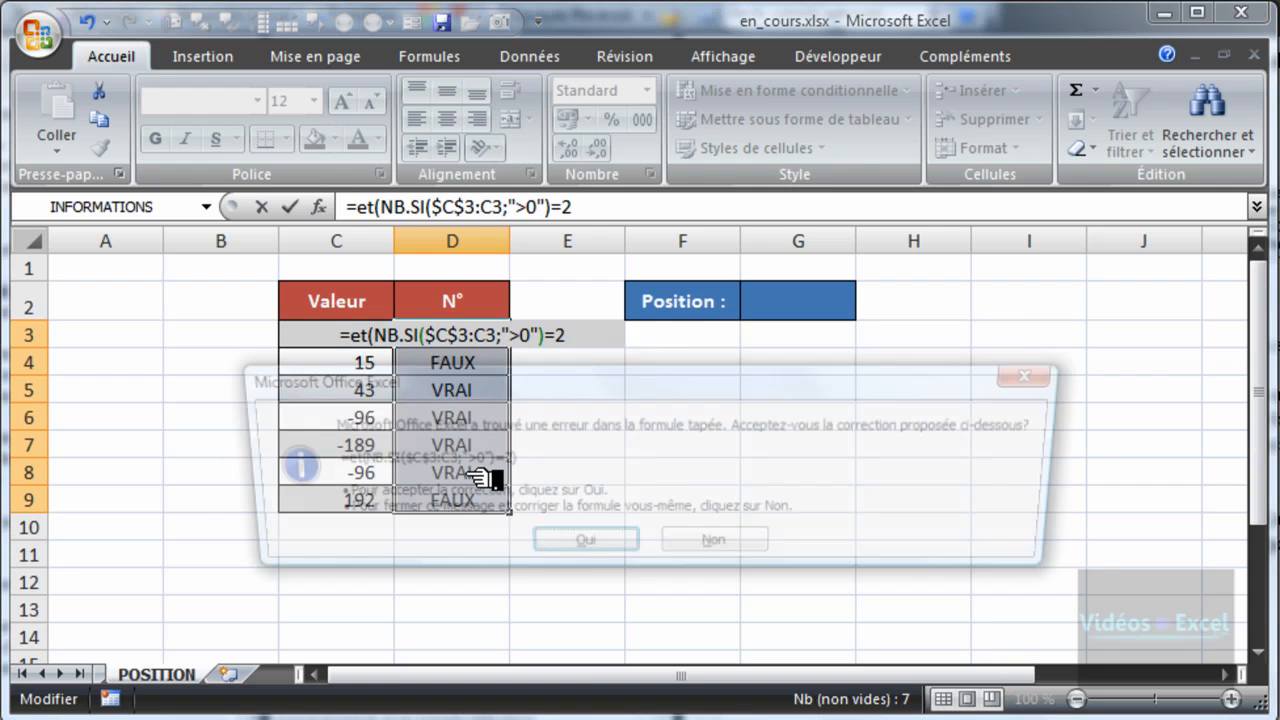
click(745, 543)
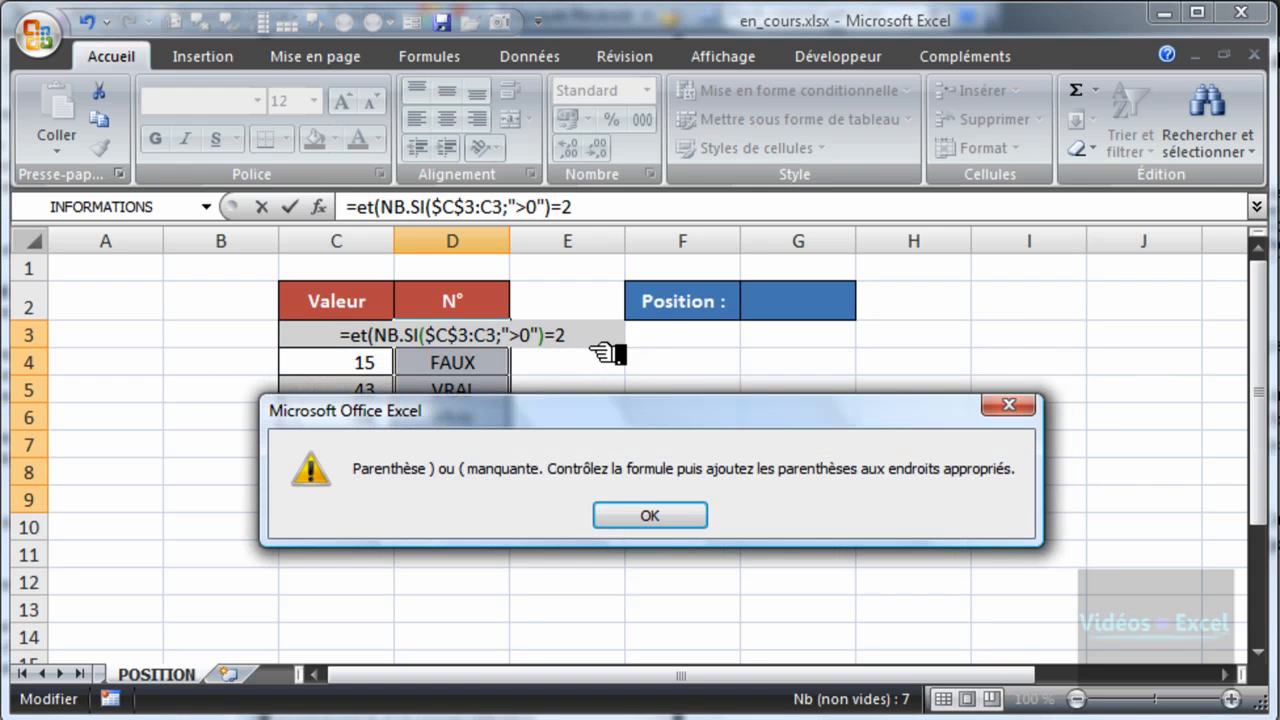
click(650, 515)
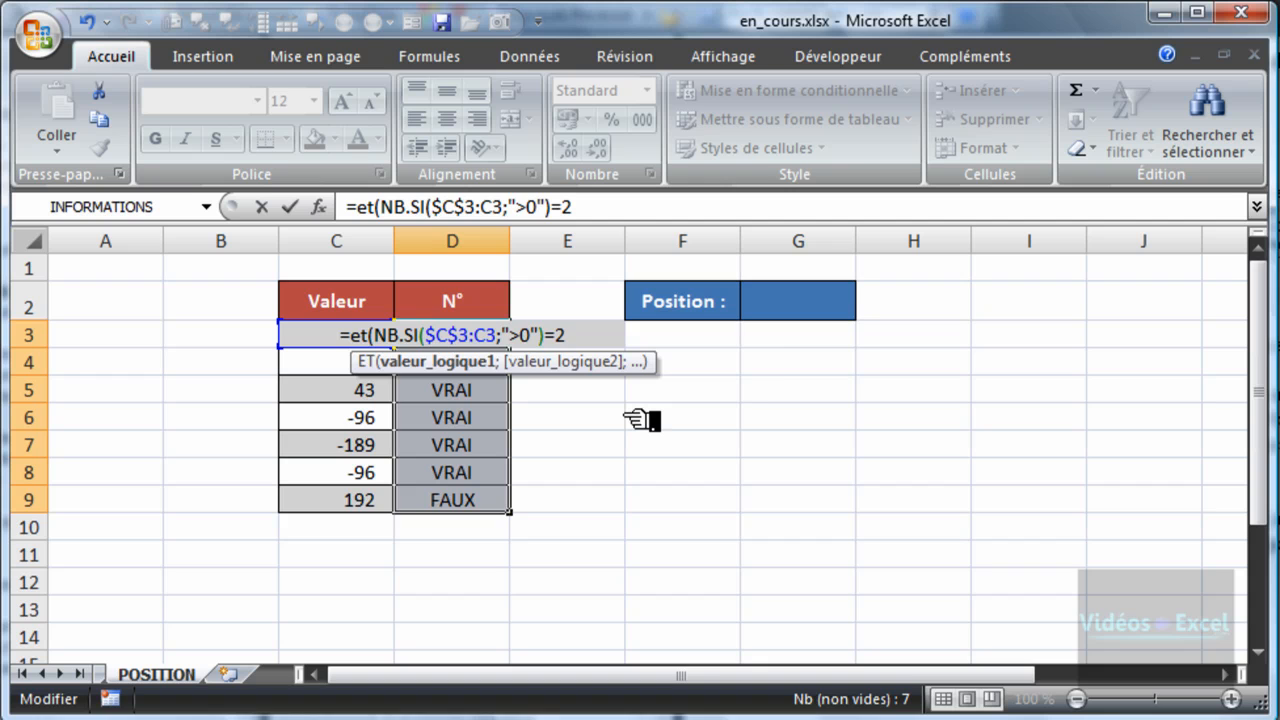
Step: Add the second condition C3>0 and enter =ET(NB.SI($C$3:C3;">0")=2;C3>0) into all selected cells D3:D9
text(;)
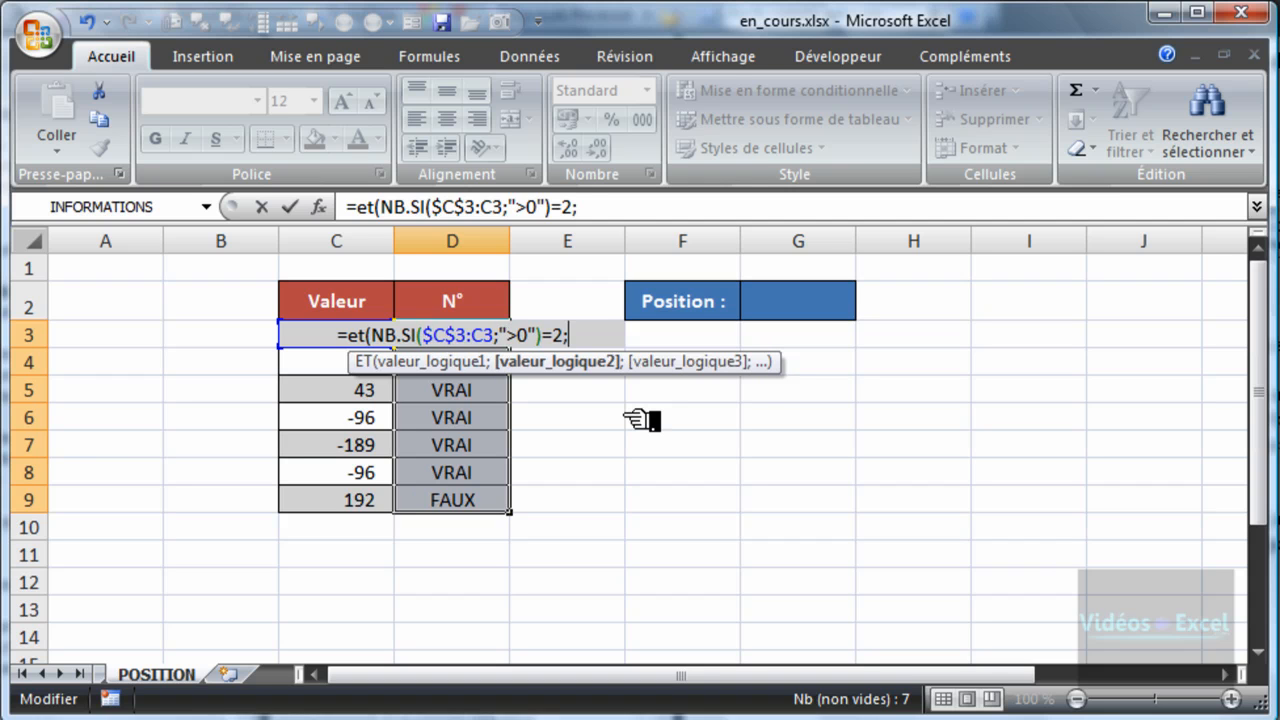
click(343, 364)
click(322, 346)
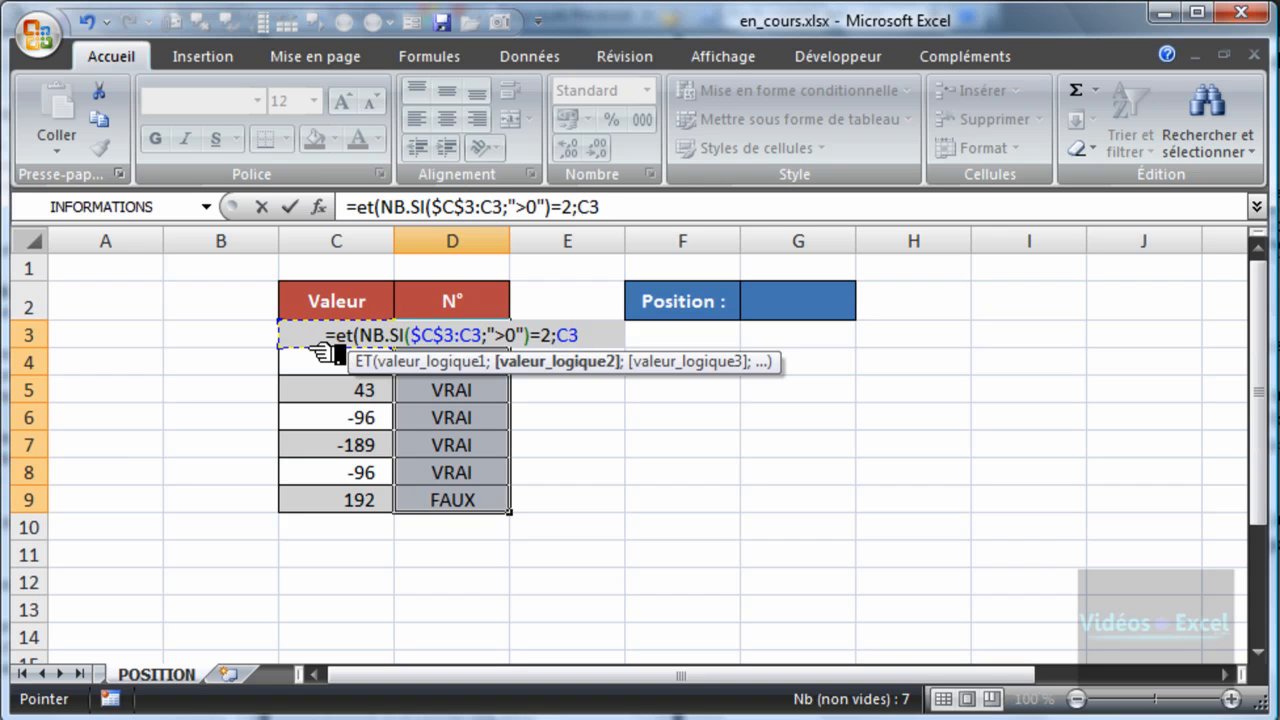
text(>0)
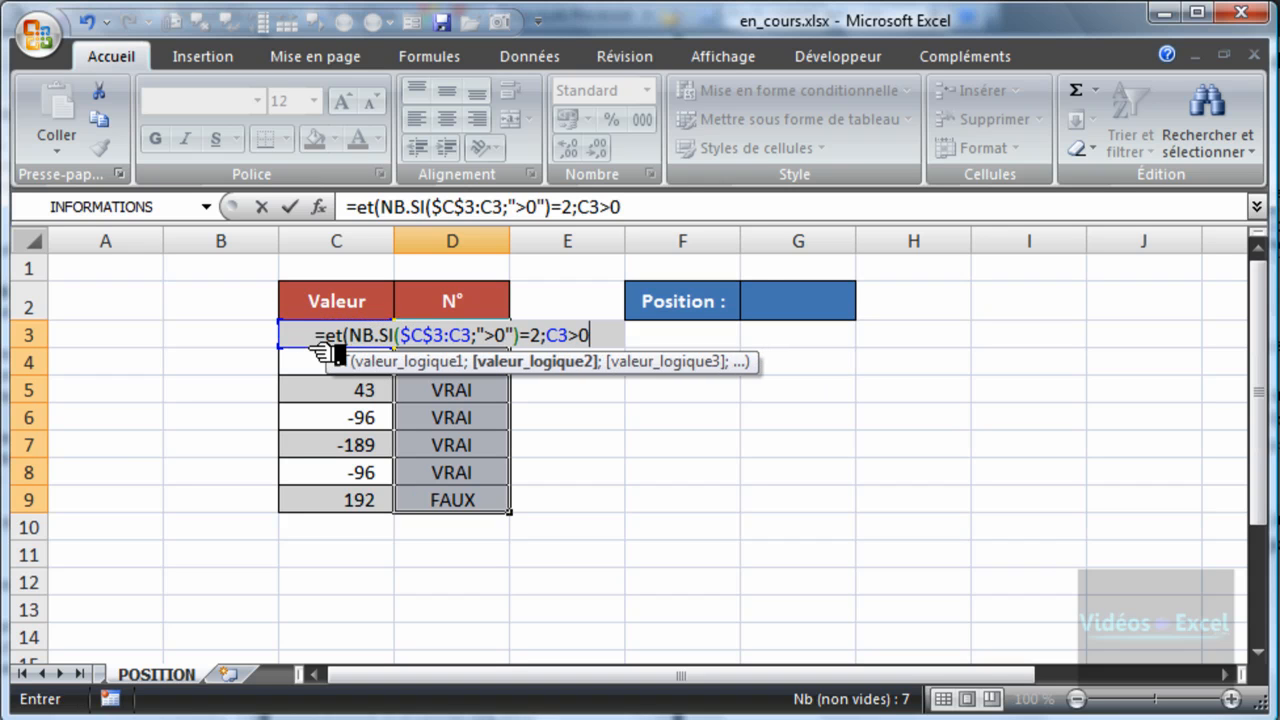
text())
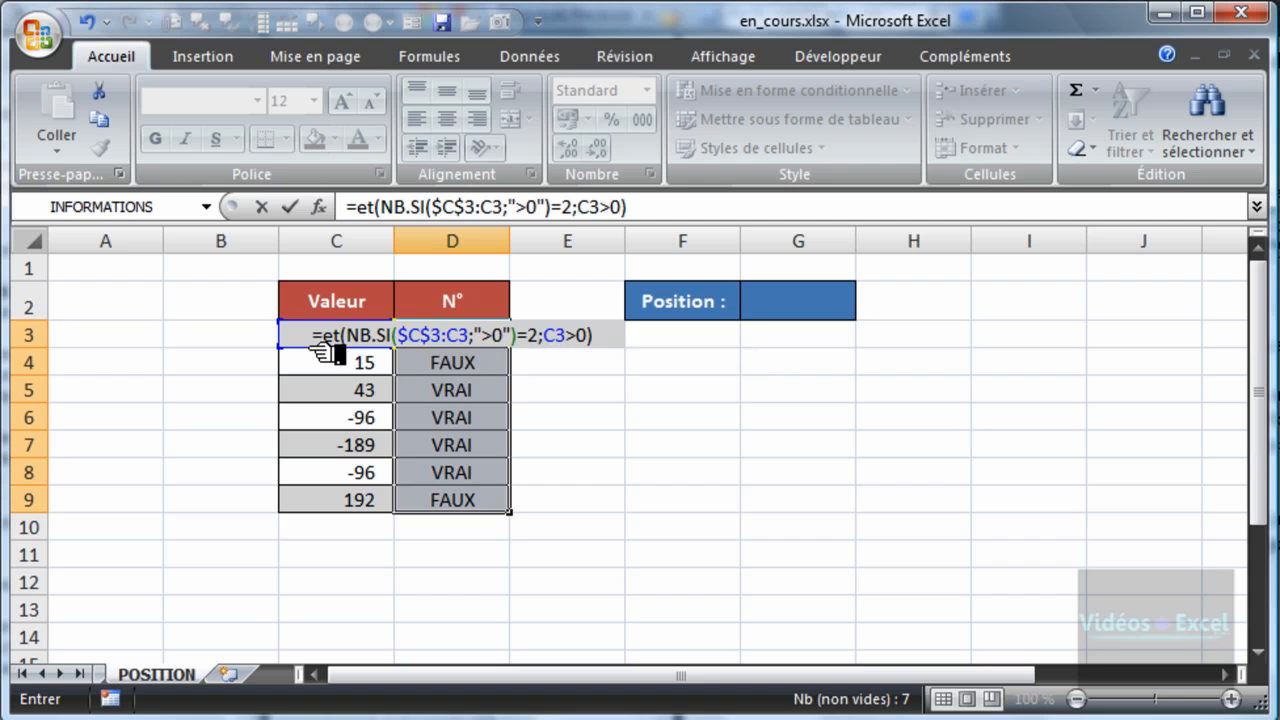
key(ctrl+Return)
Step: Ignore the formula error flagged on the ET formulas in D4:D8
drag(466, 366, 486, 477)
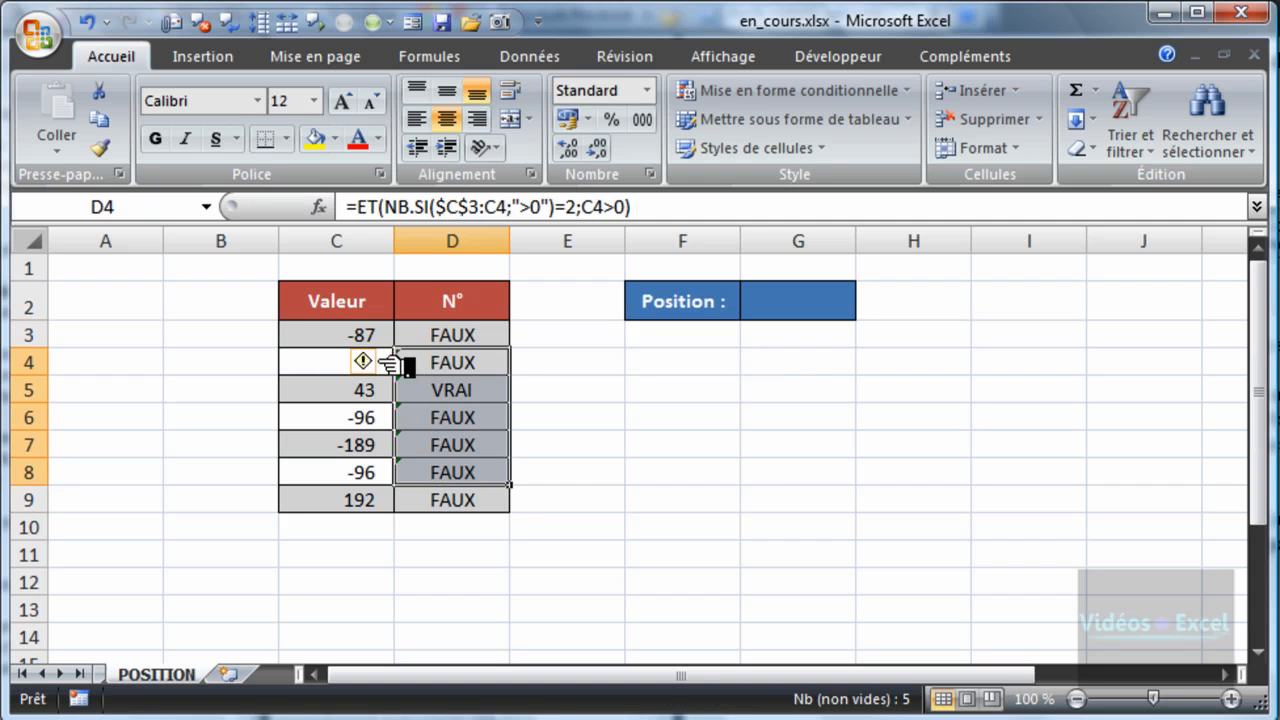
click(372, 361)
click(420, 492)
click(455, 455)
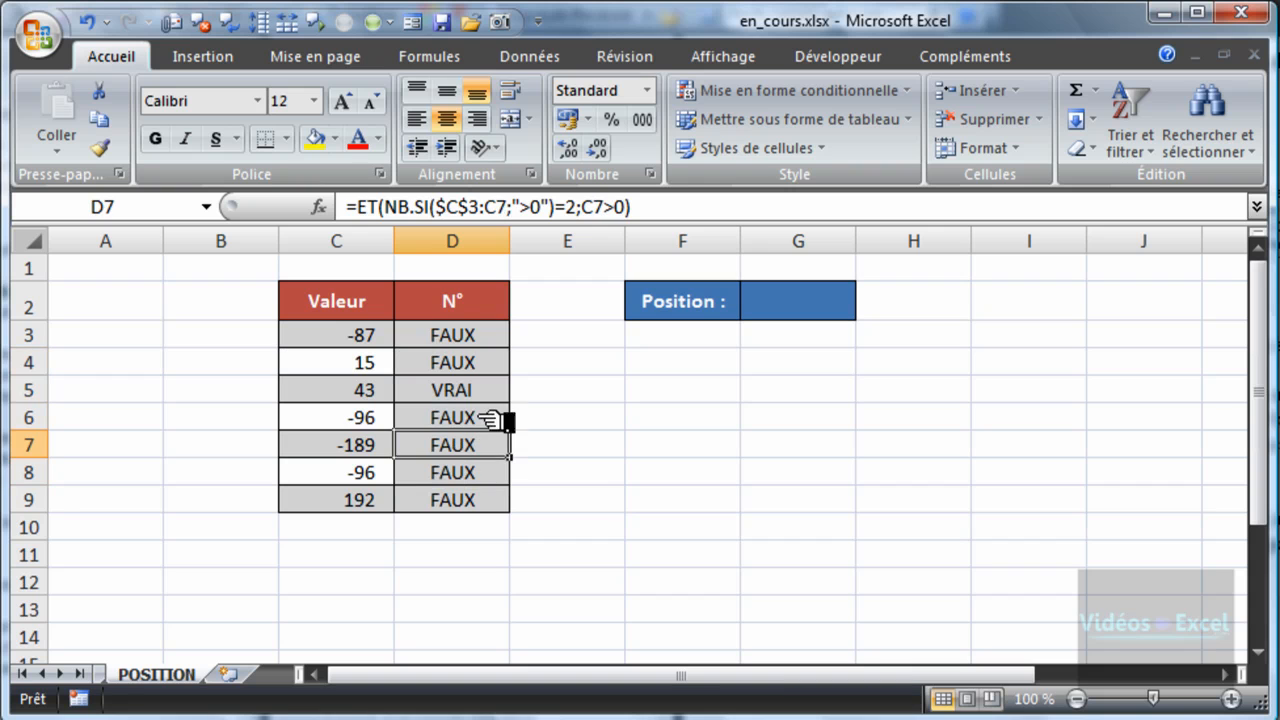
Step: Compare each ET result in D3:D9 with the number beside it in the Valeur column
click(490, 334)
click(343, 334)
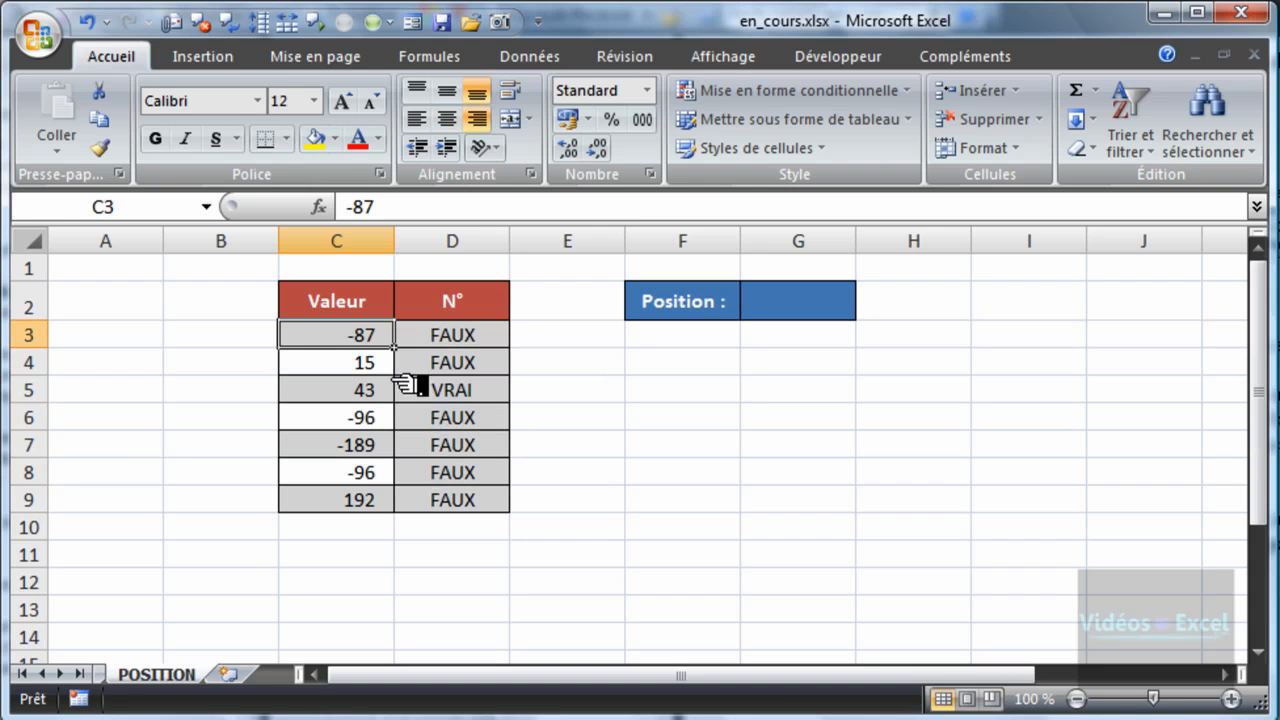
click(455, 366)
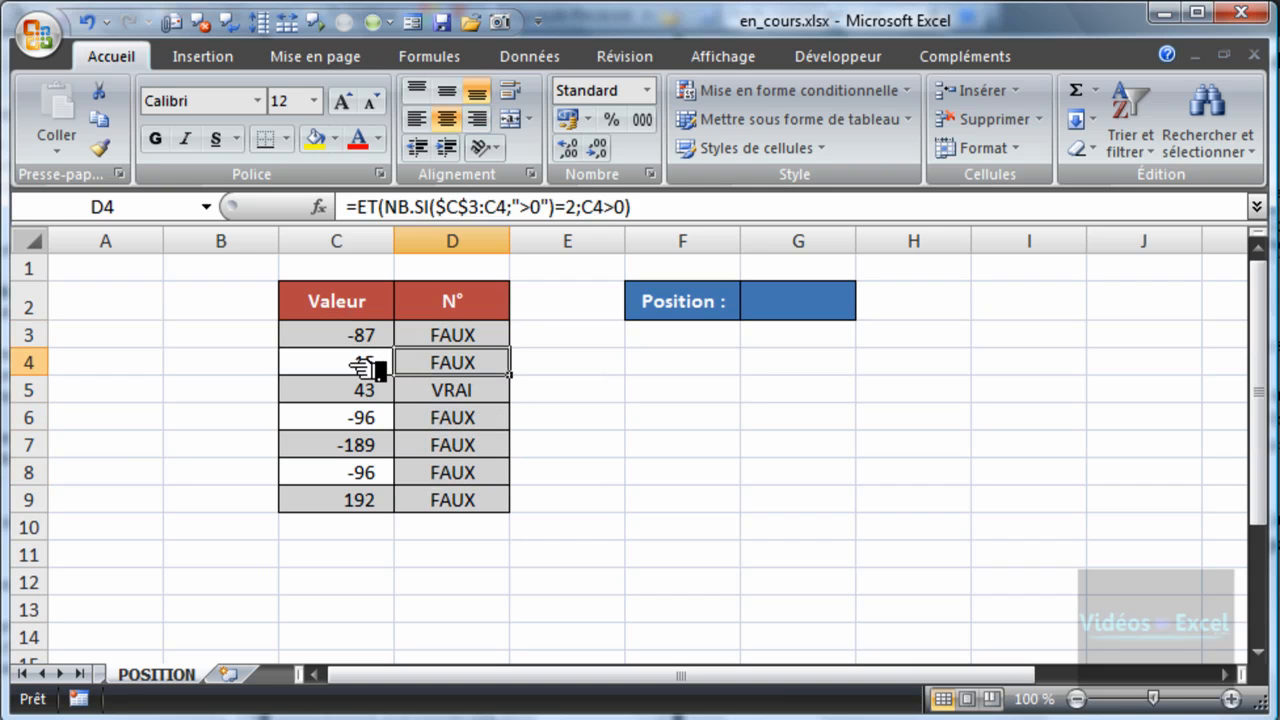
click(365, 366)
click(425, 397)
click(365, 395)
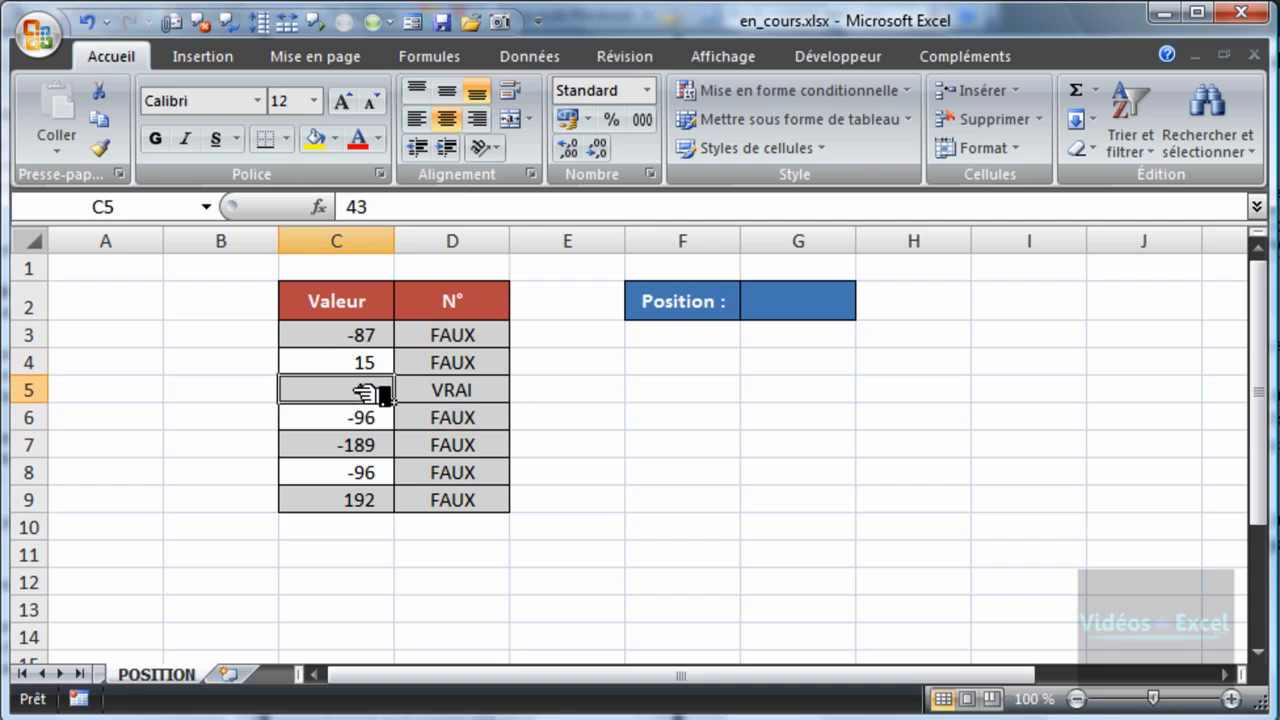
click(437, 418)
click(438, 445)
click(362, 418)
click(365, 447)
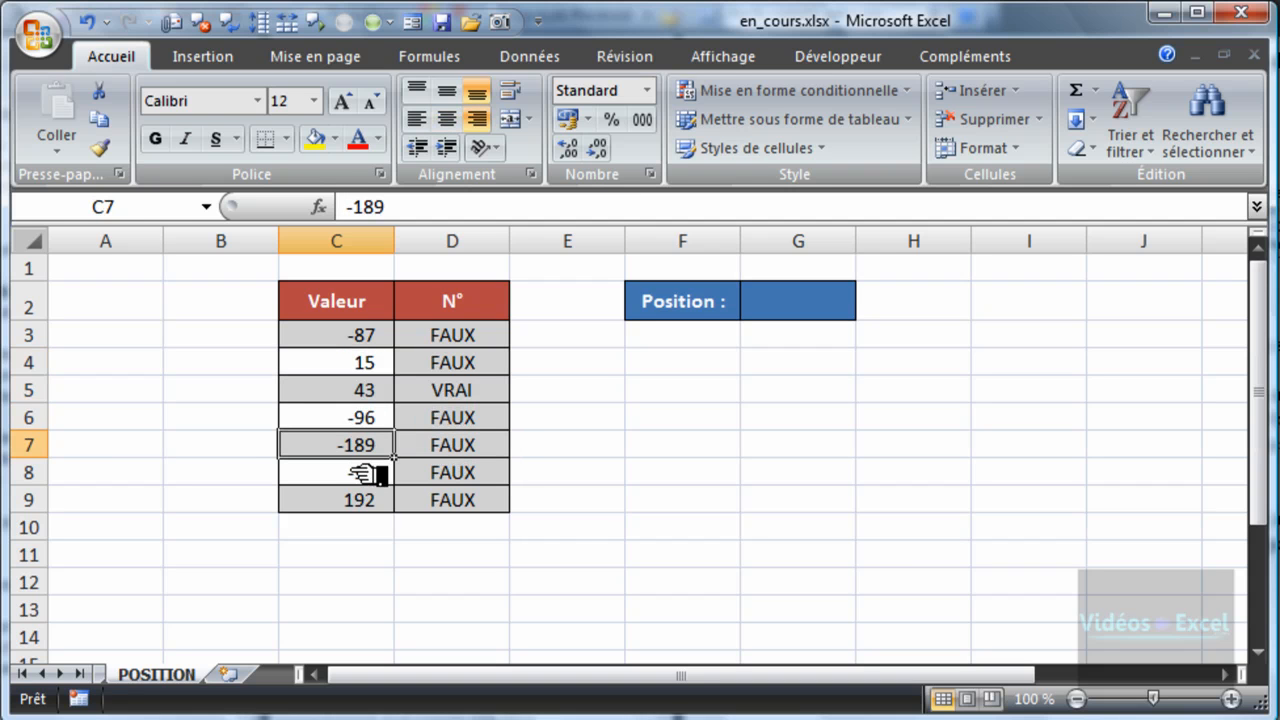
click(368, 474)
click(443, 502)
click(355, 503)
Step: Change the NB.SI count test to 3, entering =ET(NB.SI($C$3:C3;">0")=3;C3>0) into all of D3:D9
drag(442, 336, 443, 500)
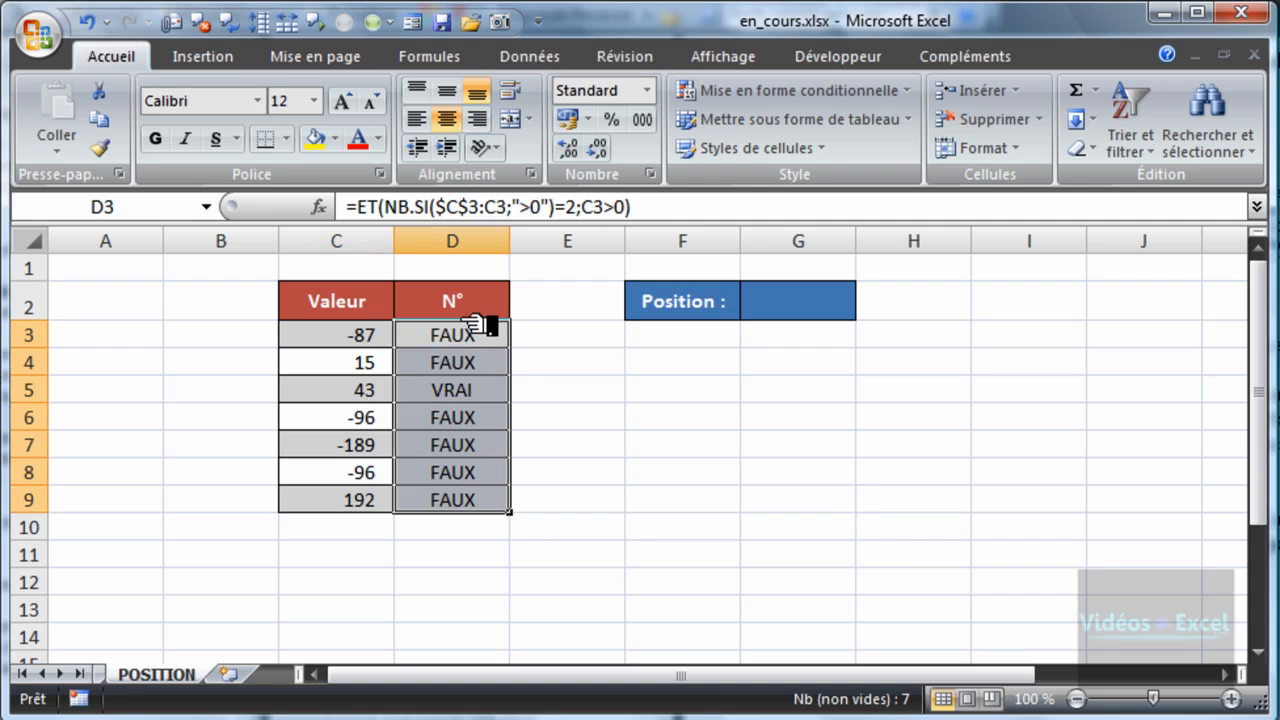
key(F2)
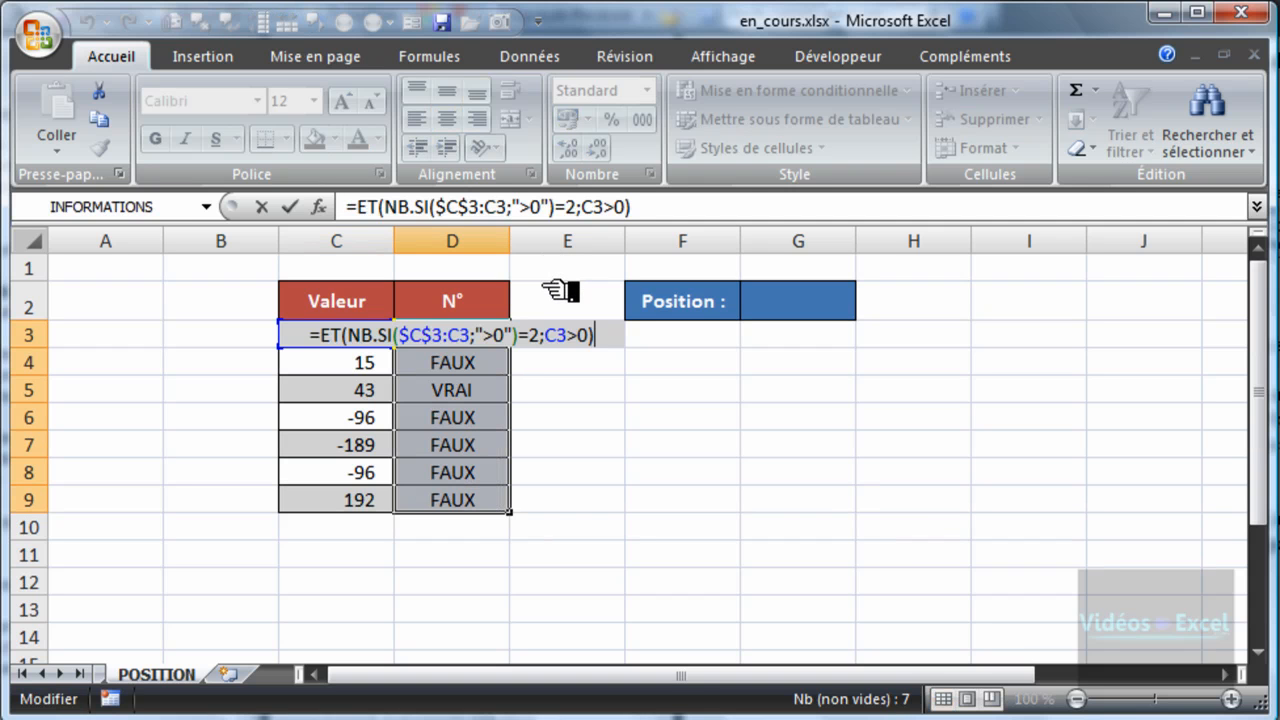
key(Left)
key(Left)
key(Left)
key(Left)
key(Left)
key(Left)
key(Left)
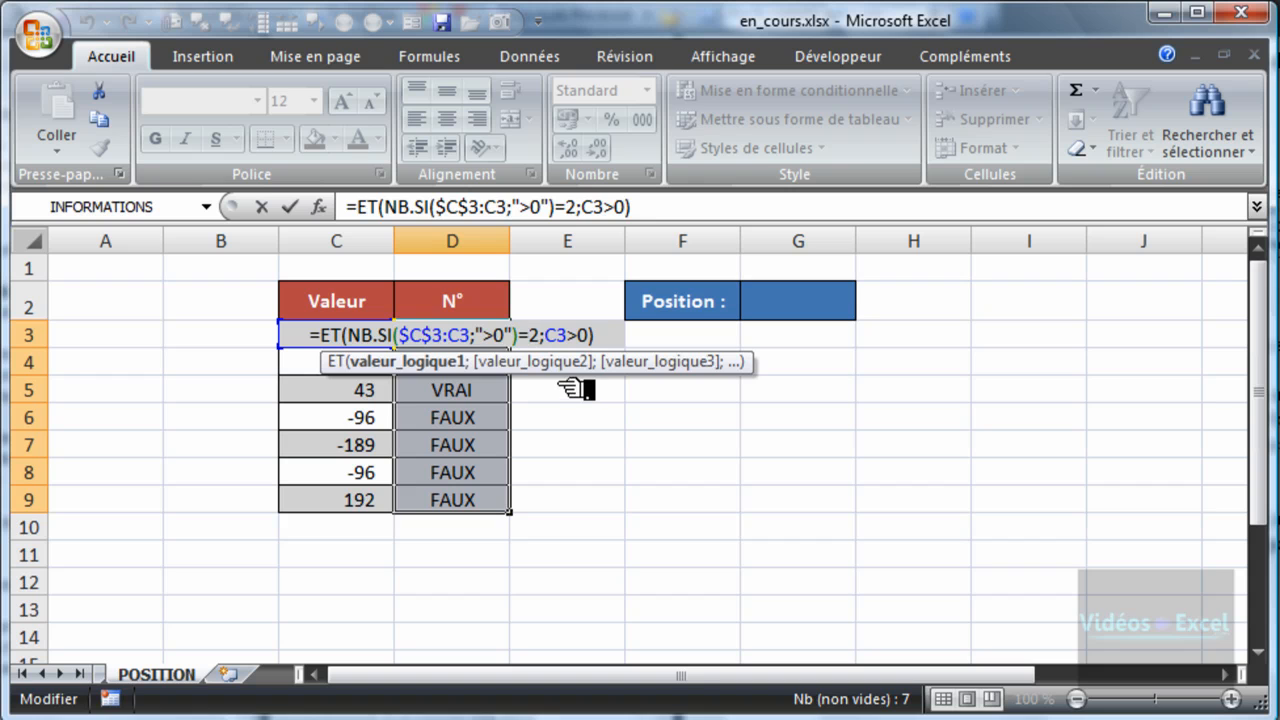
key(Delete)
text(3)
key(ctrl+Return)
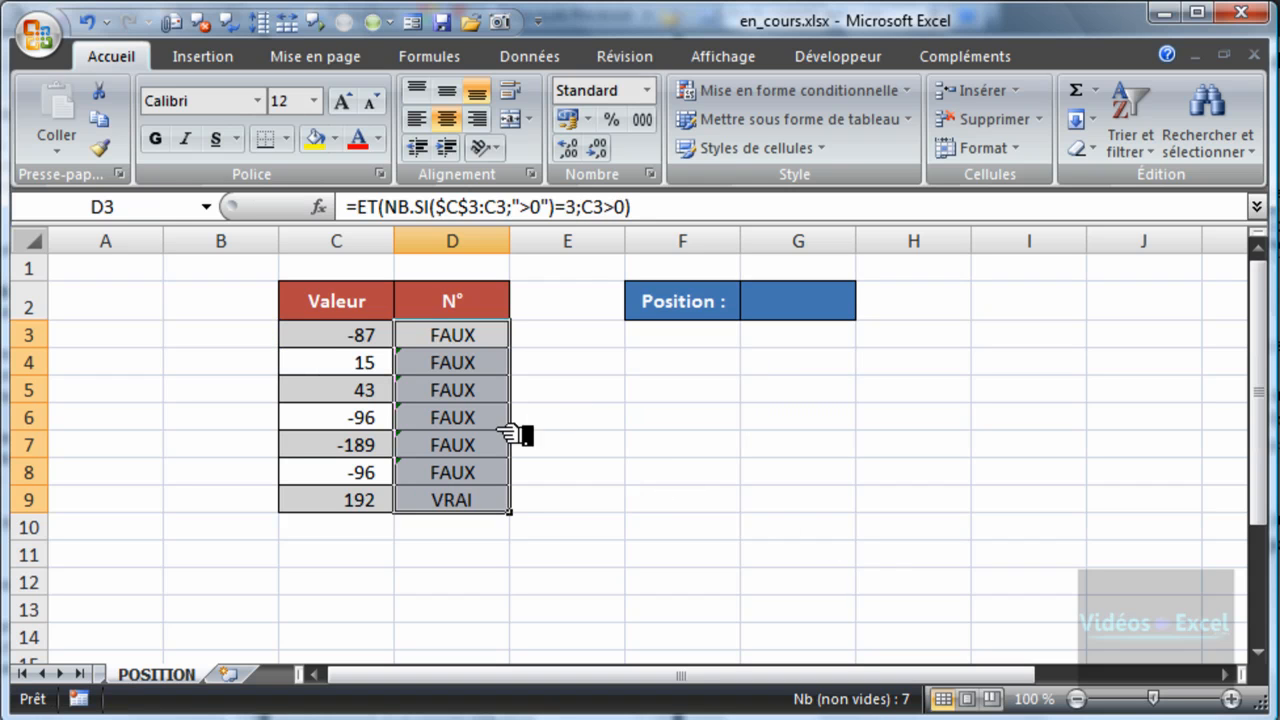
Step: Check the equals-3 result in D9 by counting through the positive numbers in C4, C5 and C9
click(494, 496)
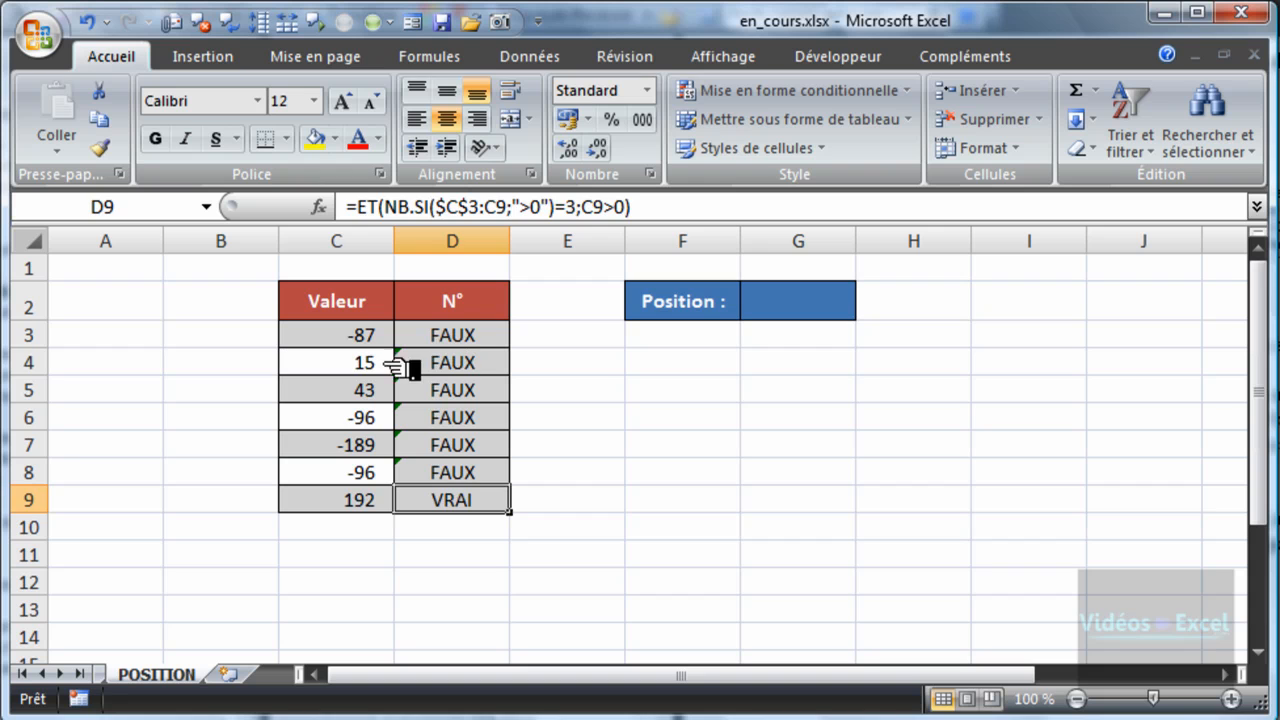
click(318, 370)
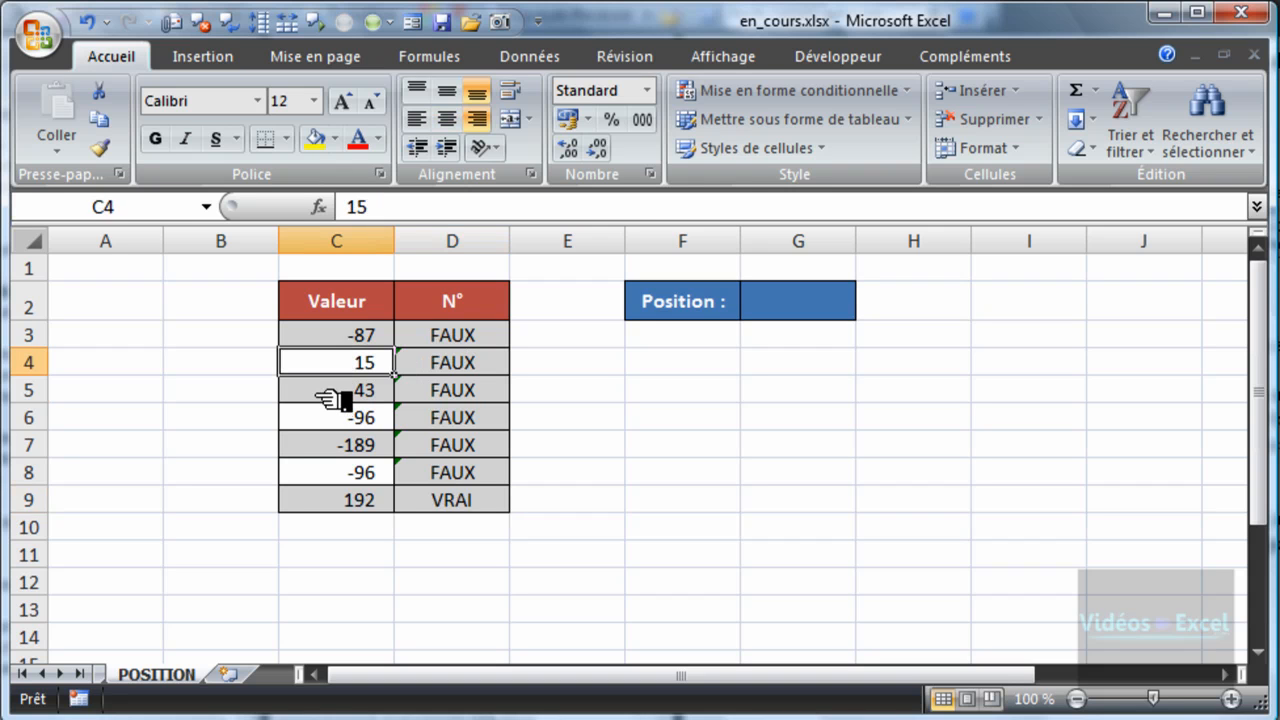
click(330, 398)
click(333, 367)
click(330, 392)
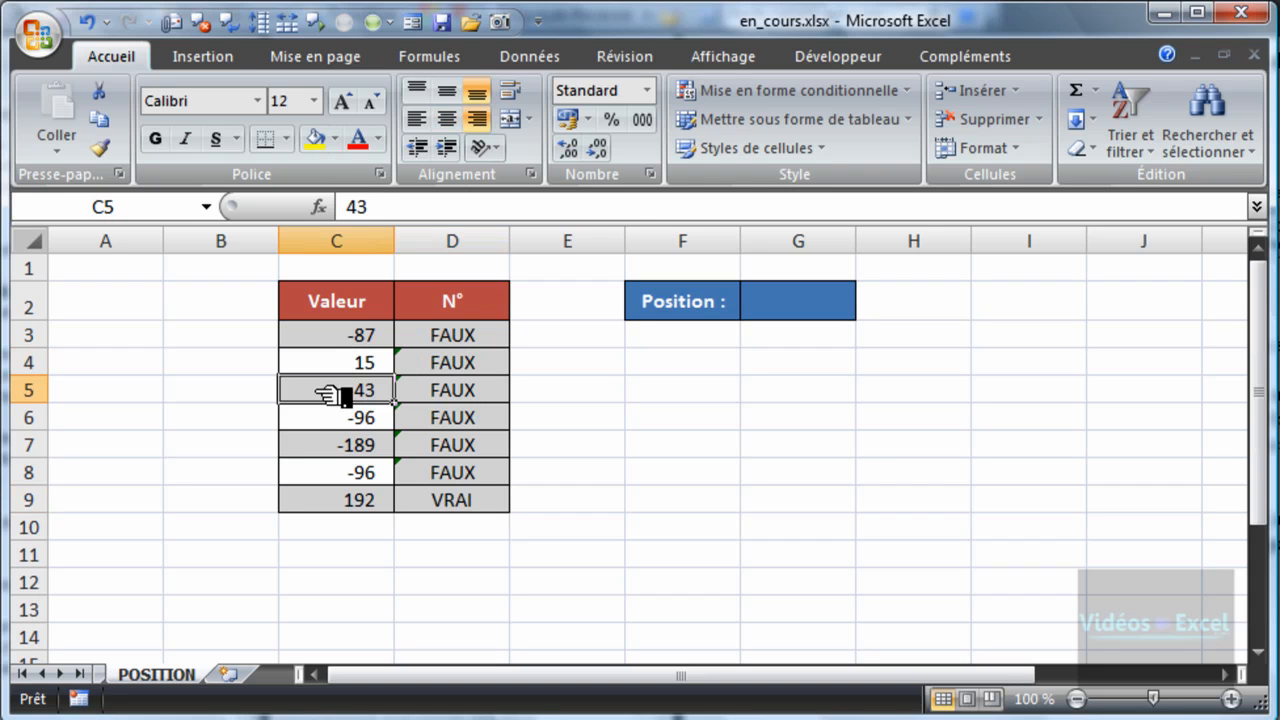
click(338, 501)
click(455, 505)
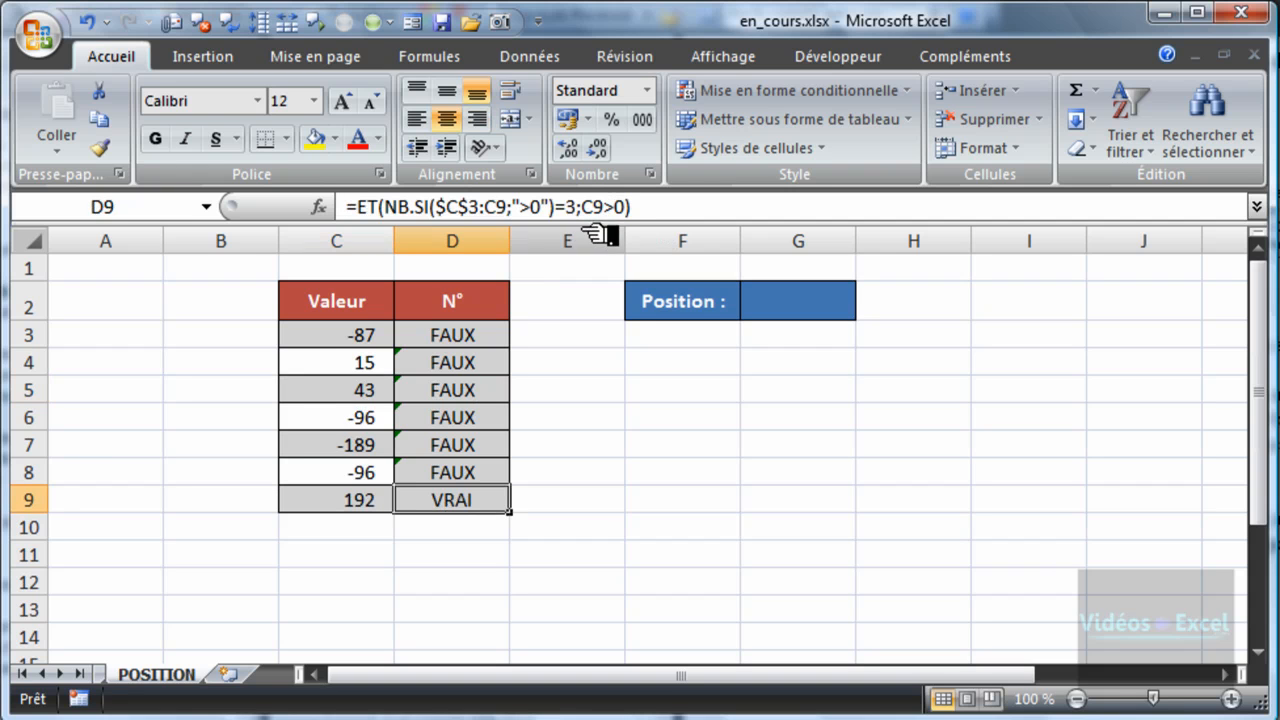
Step: Ignore the formula error flagged on the equals-3 formulas in D4:D8
drag(455, 363, 453, 472)
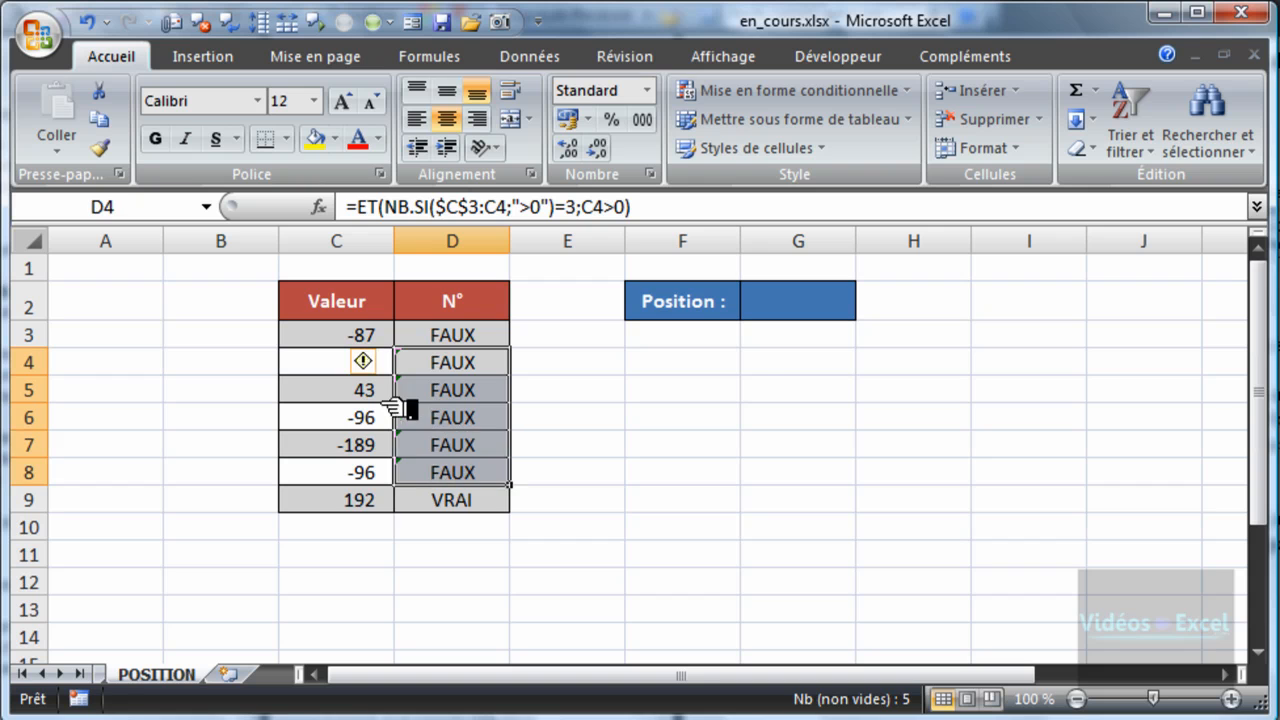
click(384, 363)
click(445, 494)
click(457, 418)
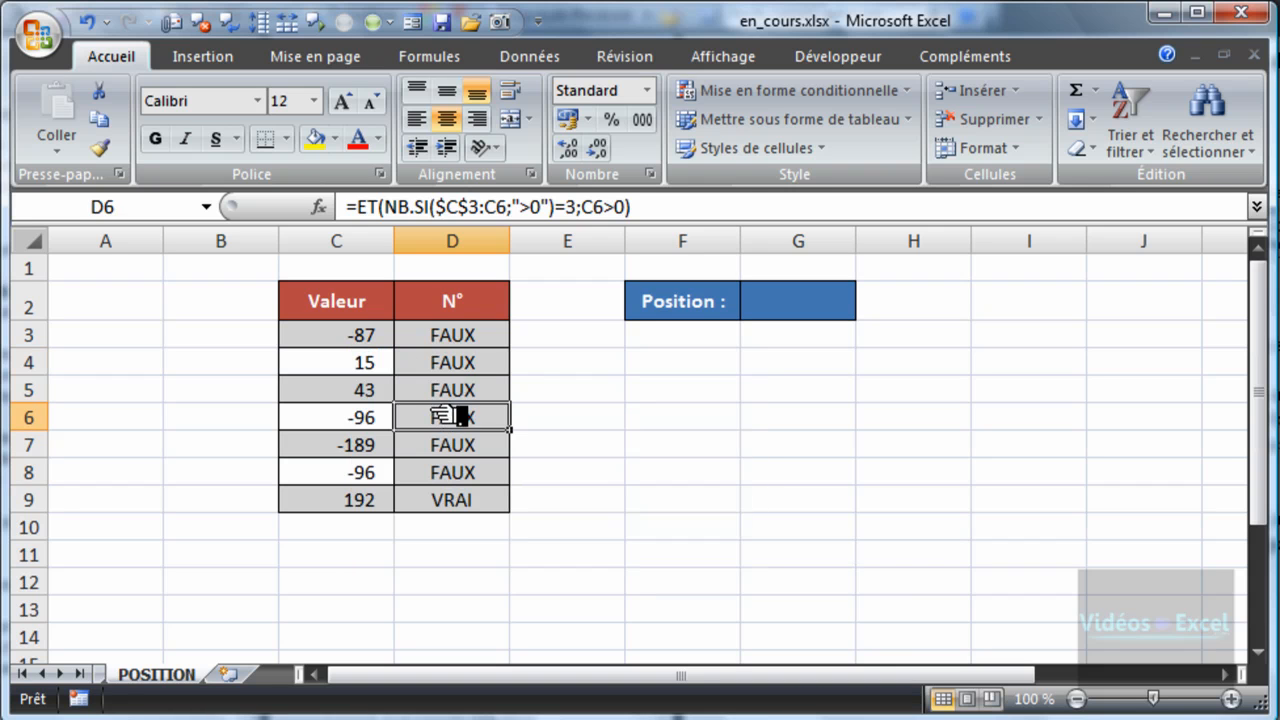
click(458, 366)
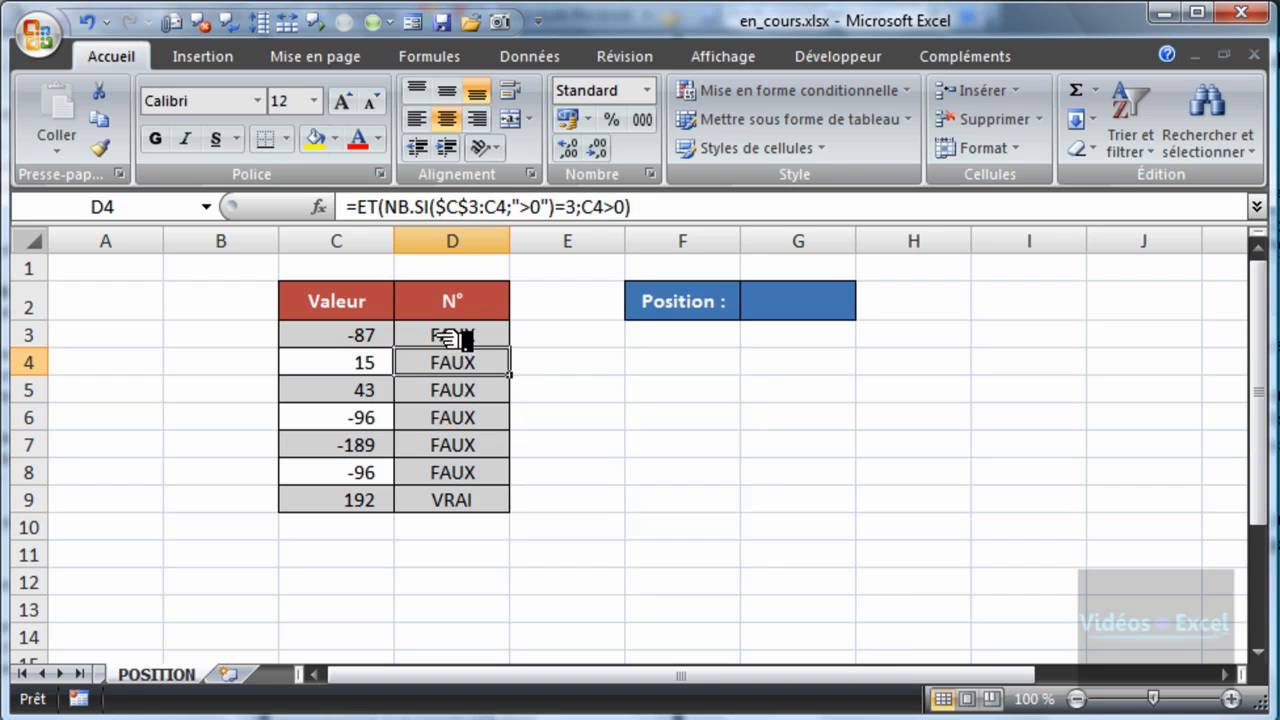
click(428, 337)
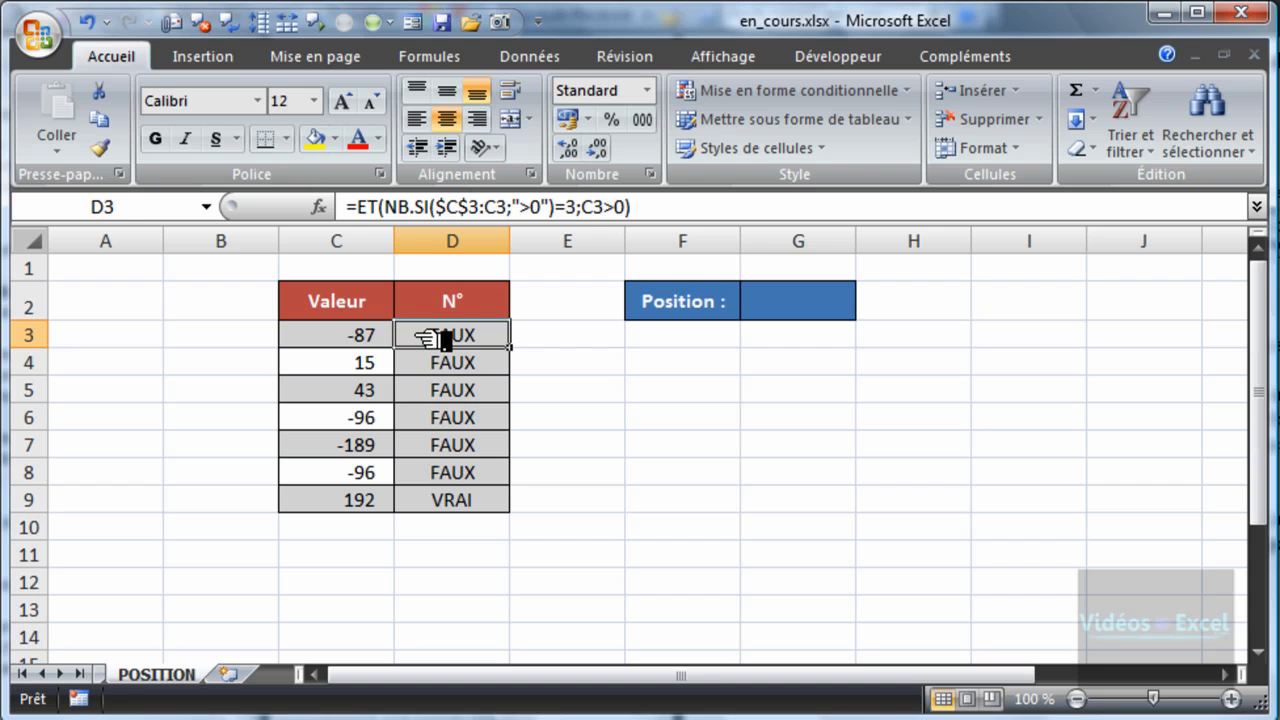
Step: Replace the fixed 3 with the absolute Position cell, entering =ET(NB.SI($C$3:C3;">0")=$G$2;C3>0) into all of D3:D9
drag(425, 337, 445, 498)
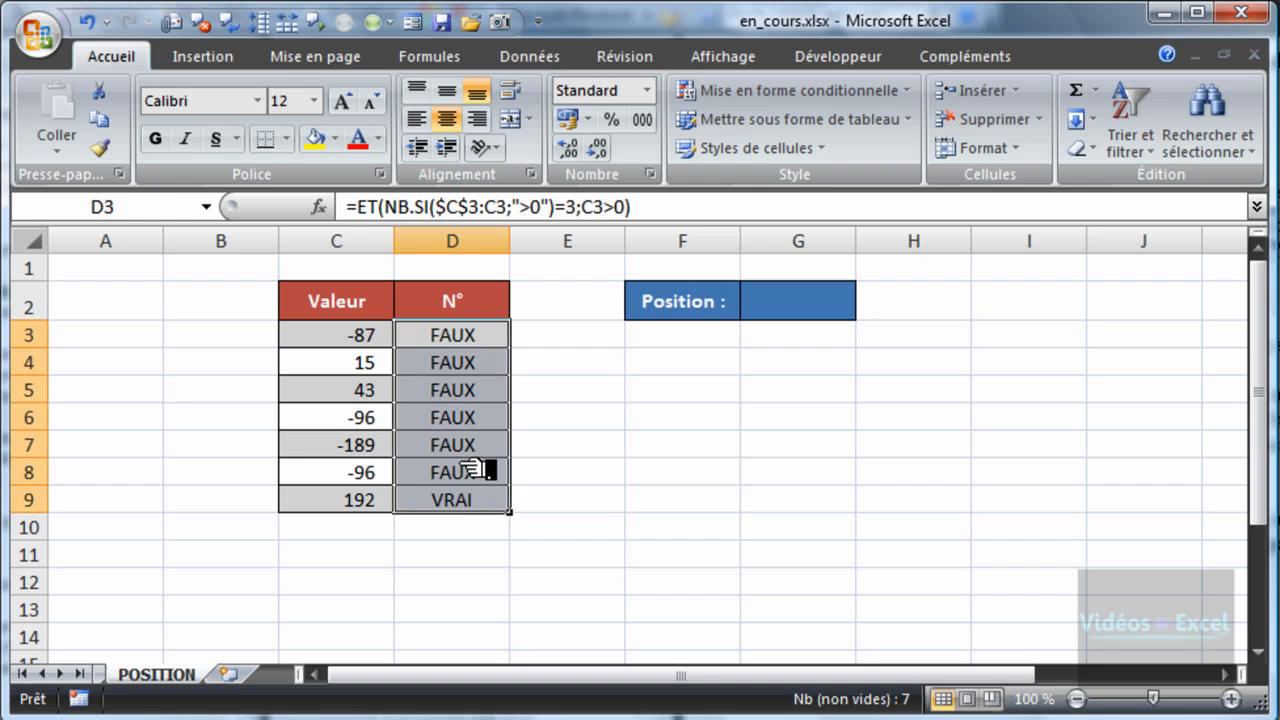
key(F2)
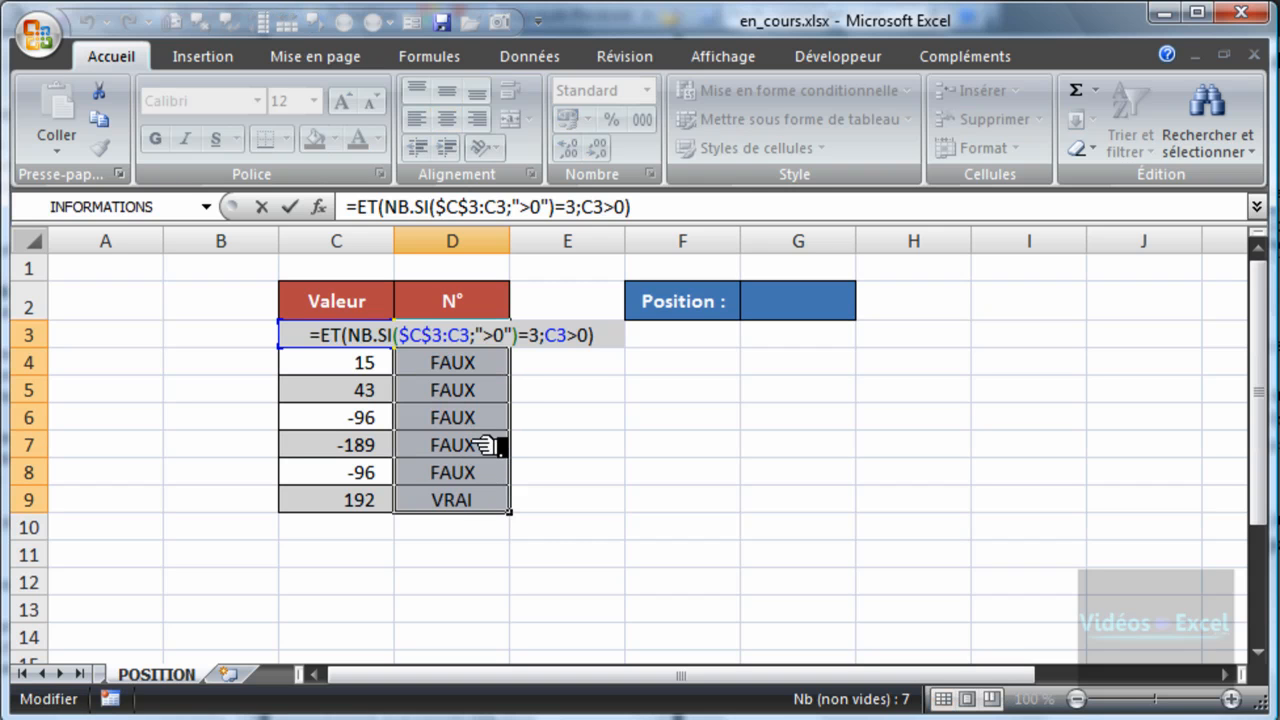
double_click(535, 335)
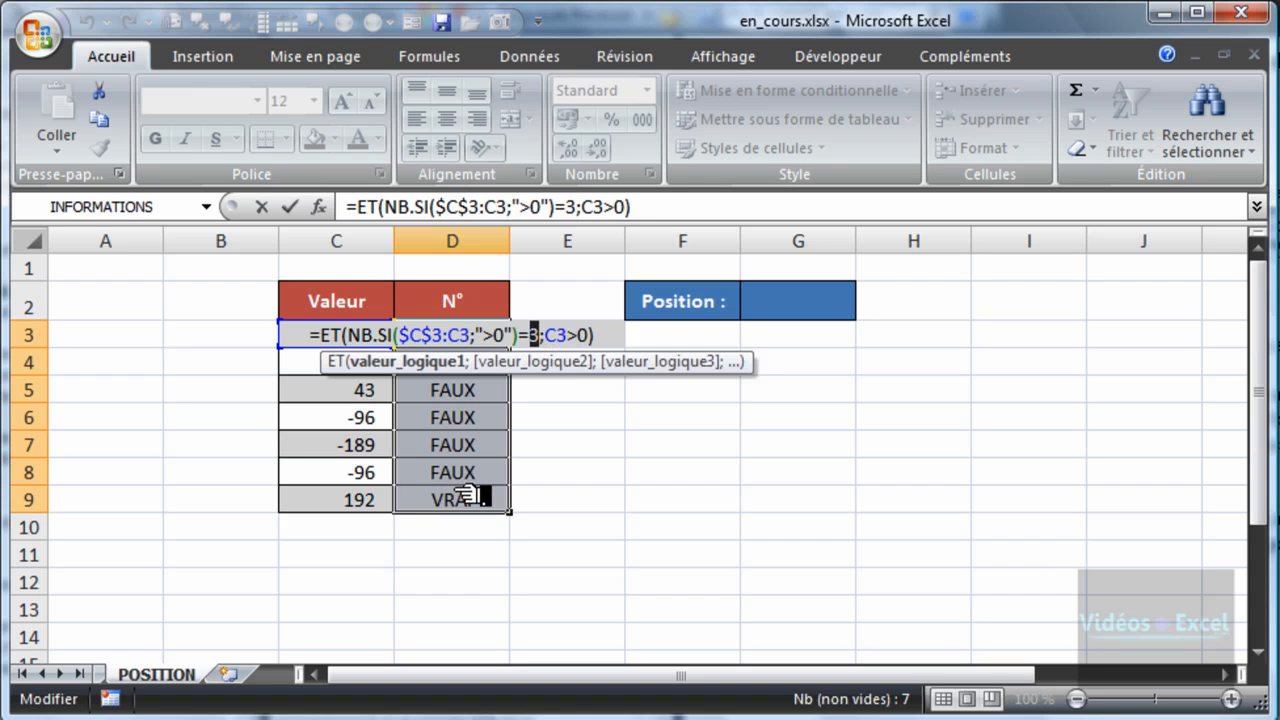
click(812, 303)
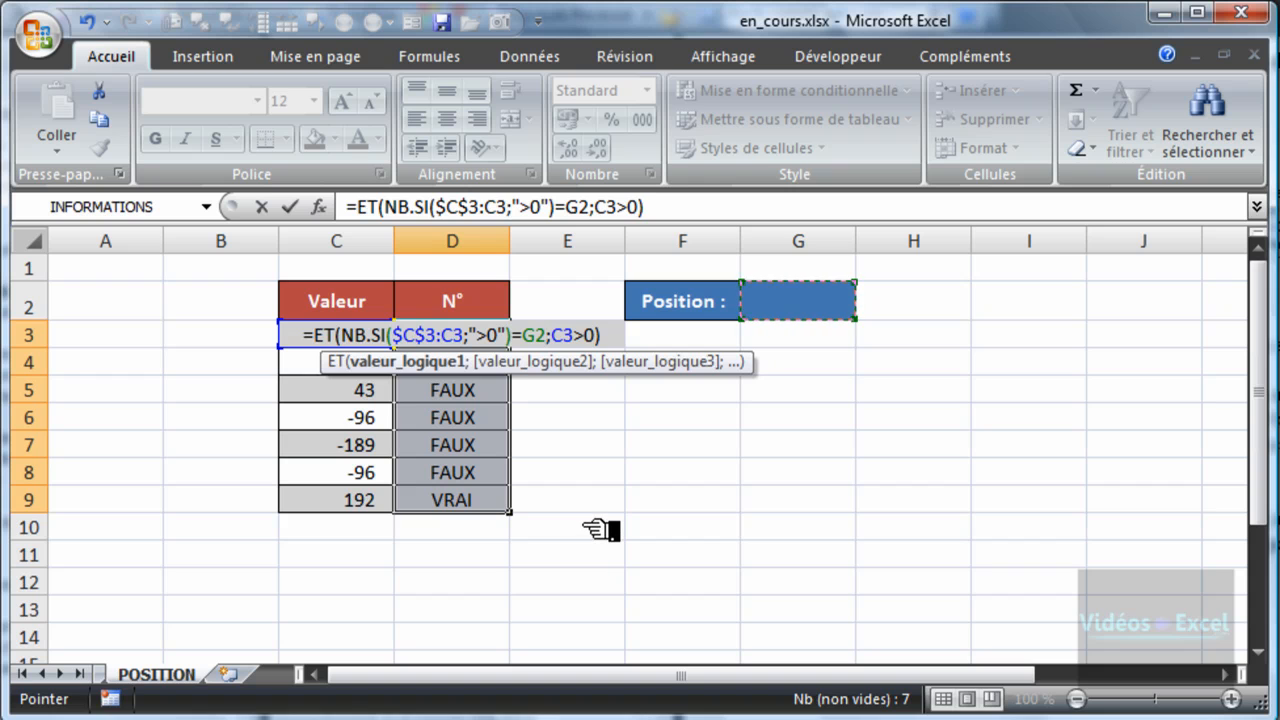
key(F4)
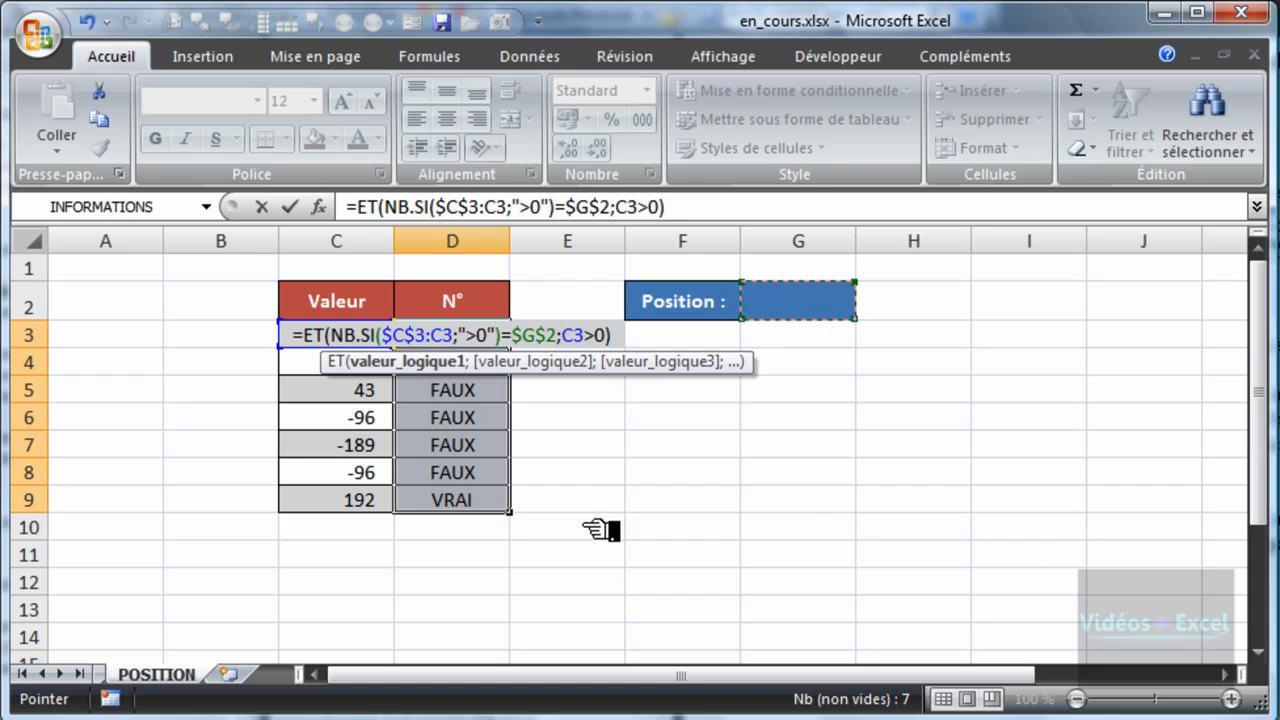
key(ctrl+Return)
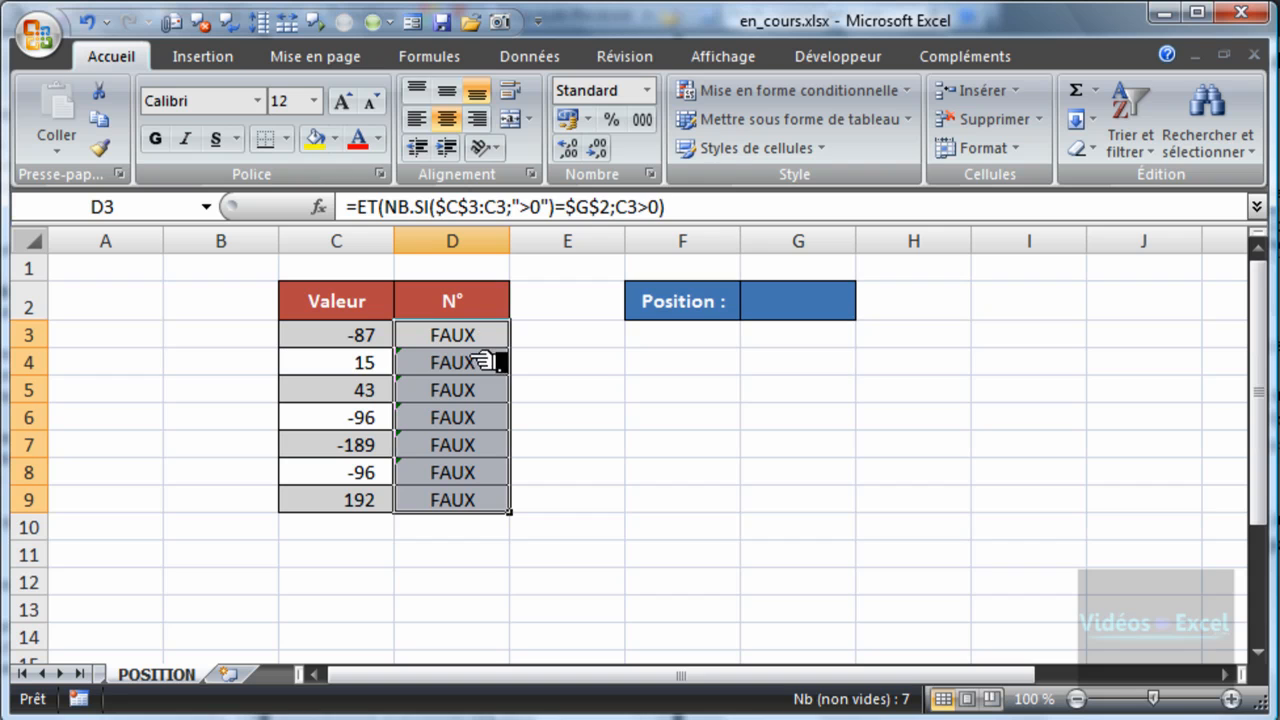
Step: Enter 3 in Position cell G2 and check the result in D9 against the positive numbers in the Valeur column
click(806, 310)
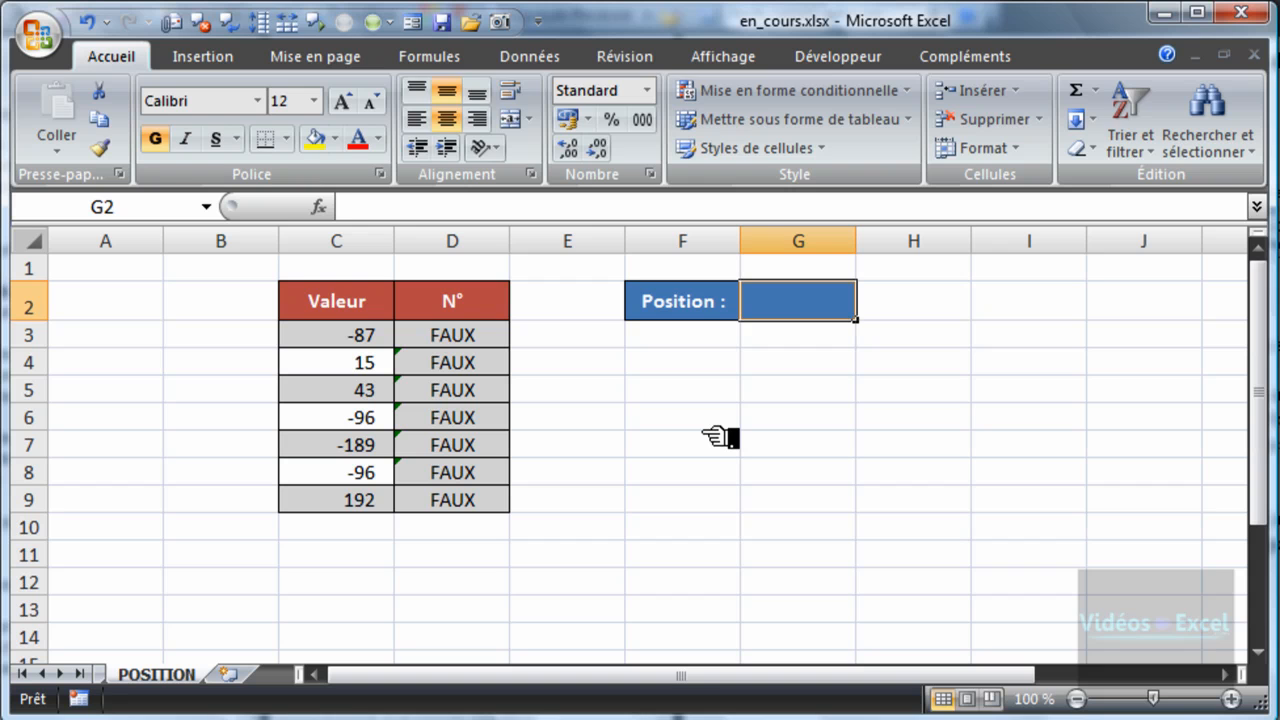
text(3)
key(Return)
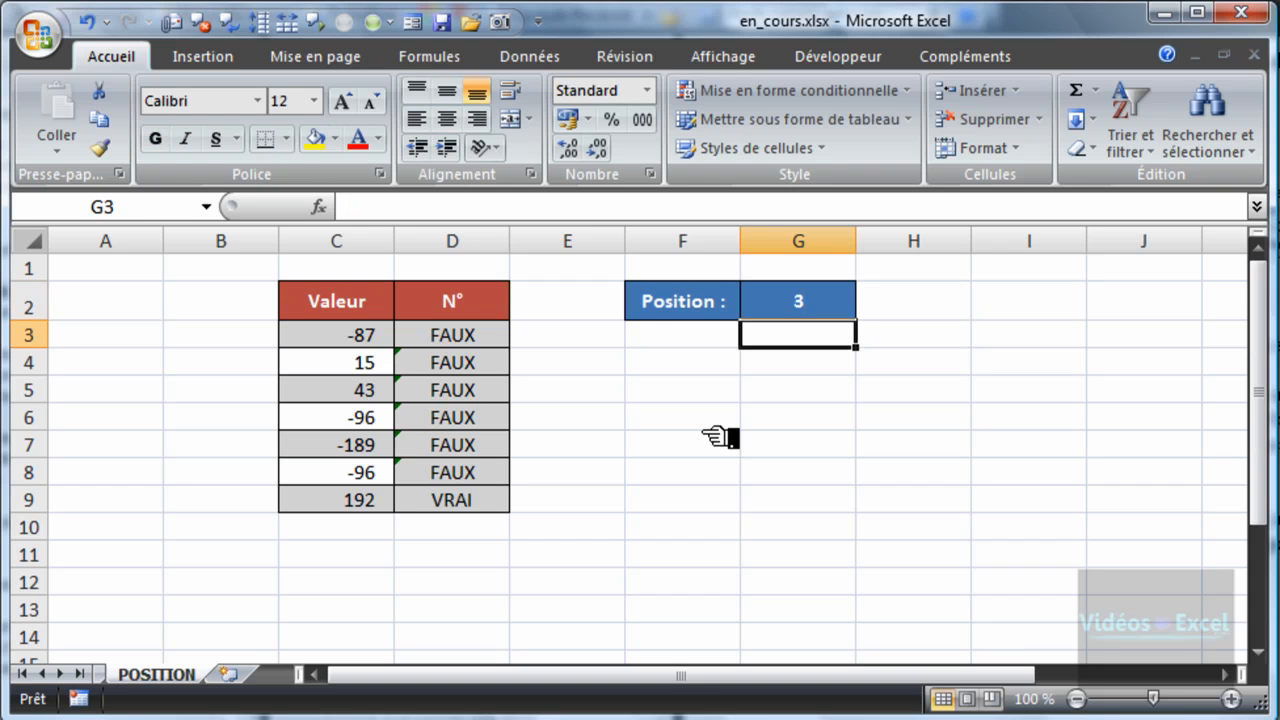
click(466, 502)
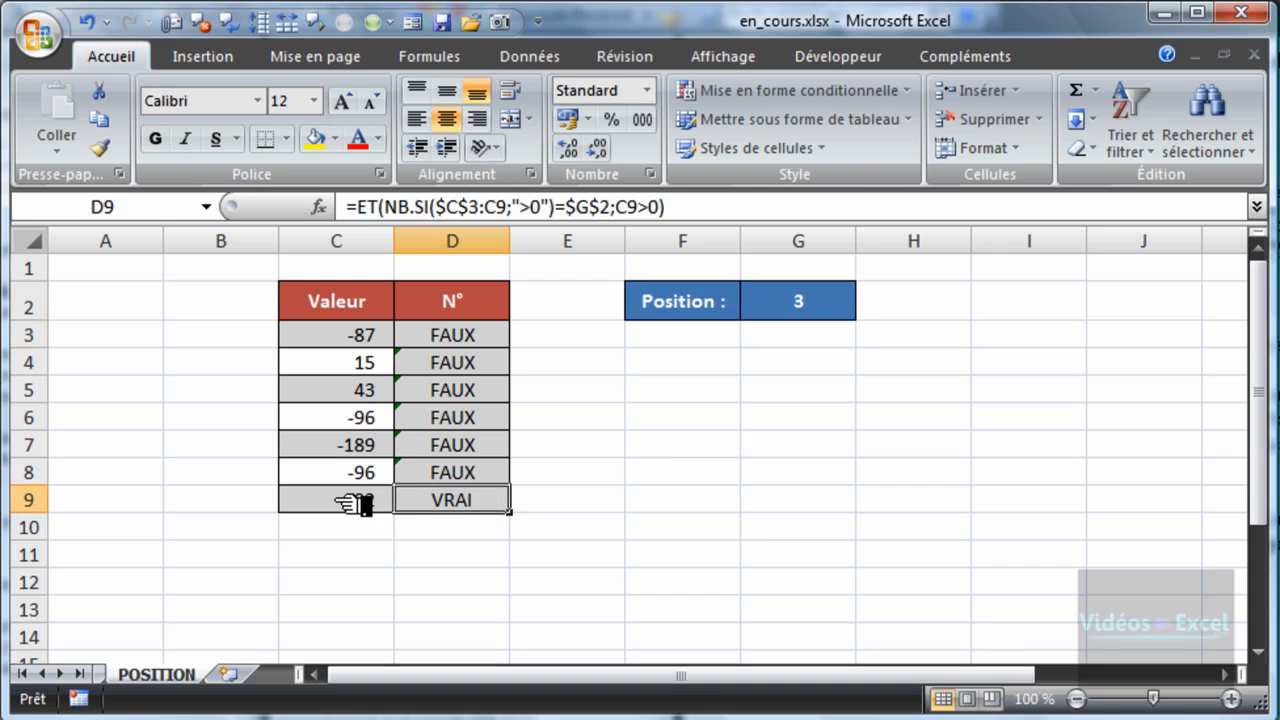
click(318, 362)
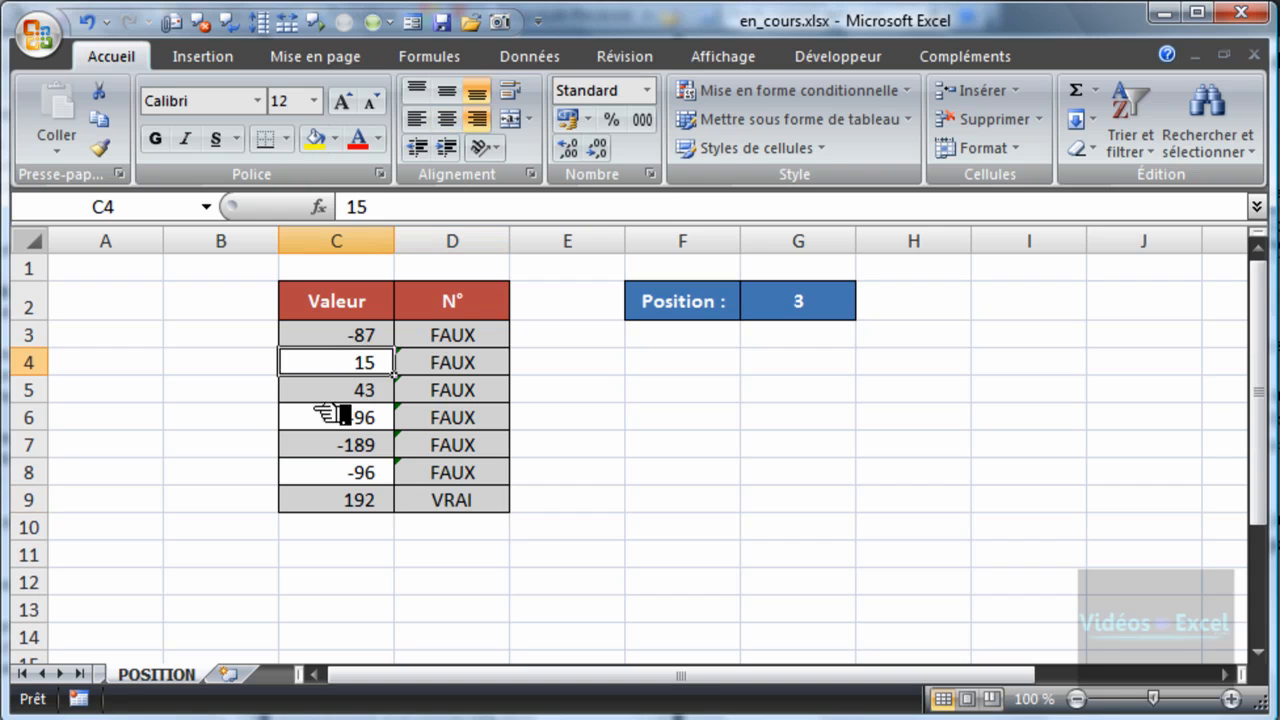
click(328, 392)
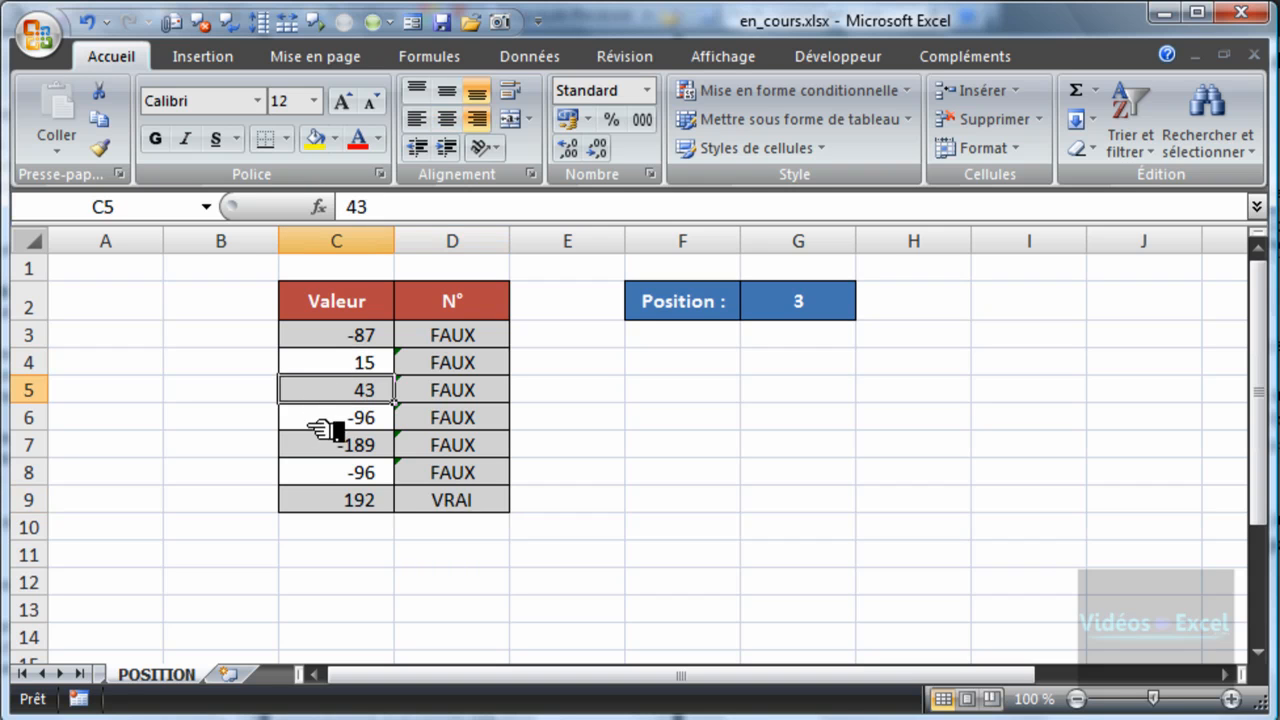
click(330, 505)
Step: Set Position cell G2 to 1 and check the result in D4 against the first positive number in C4
click(796, 306)
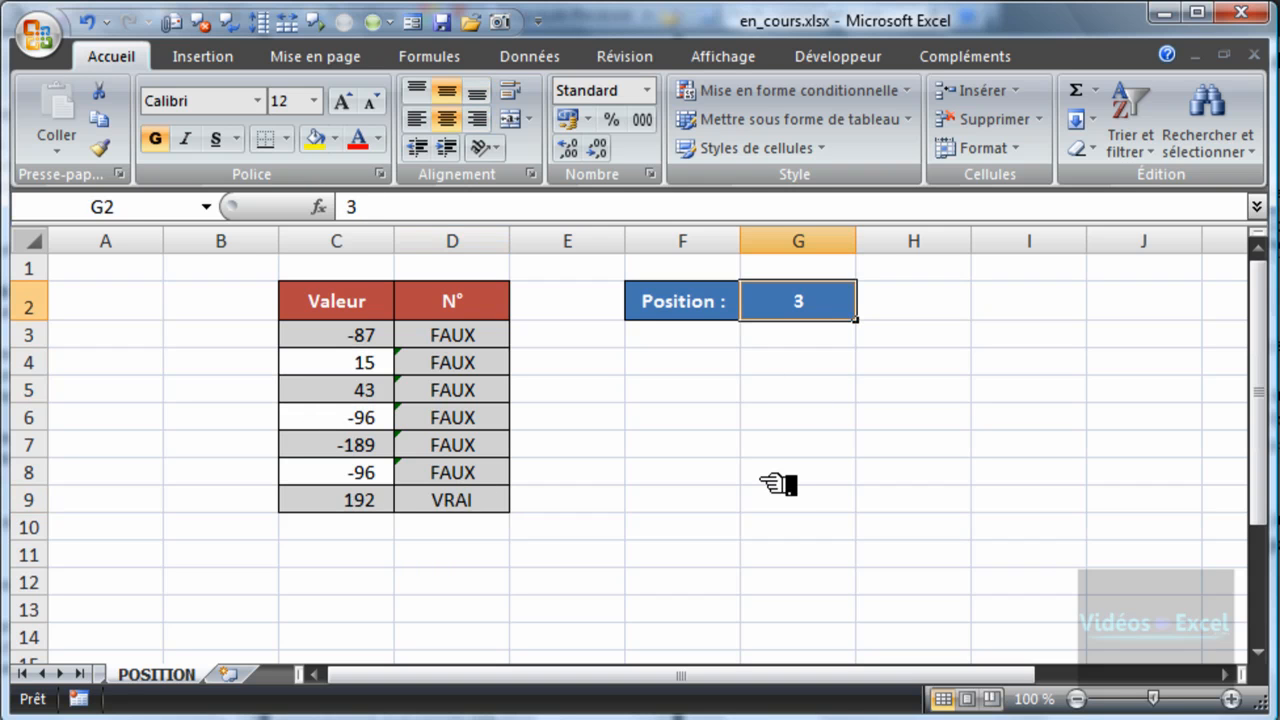
text(1)
key(Return)
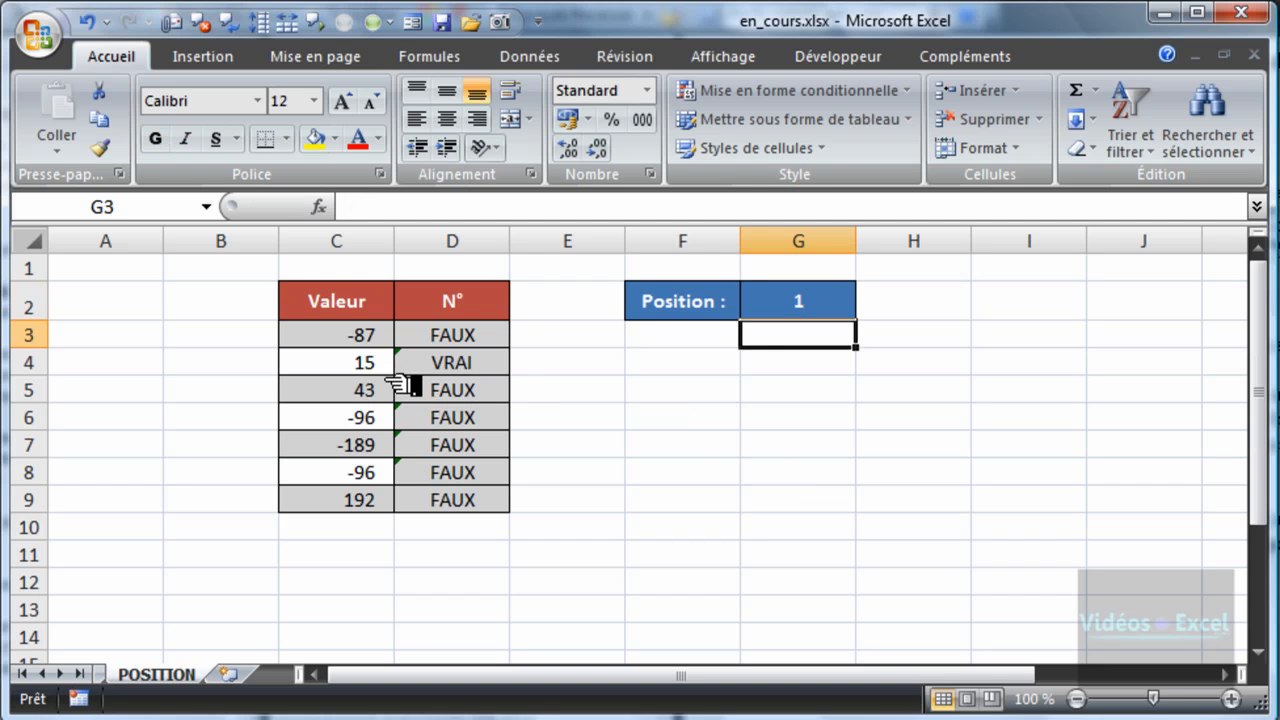
click(344, 362)
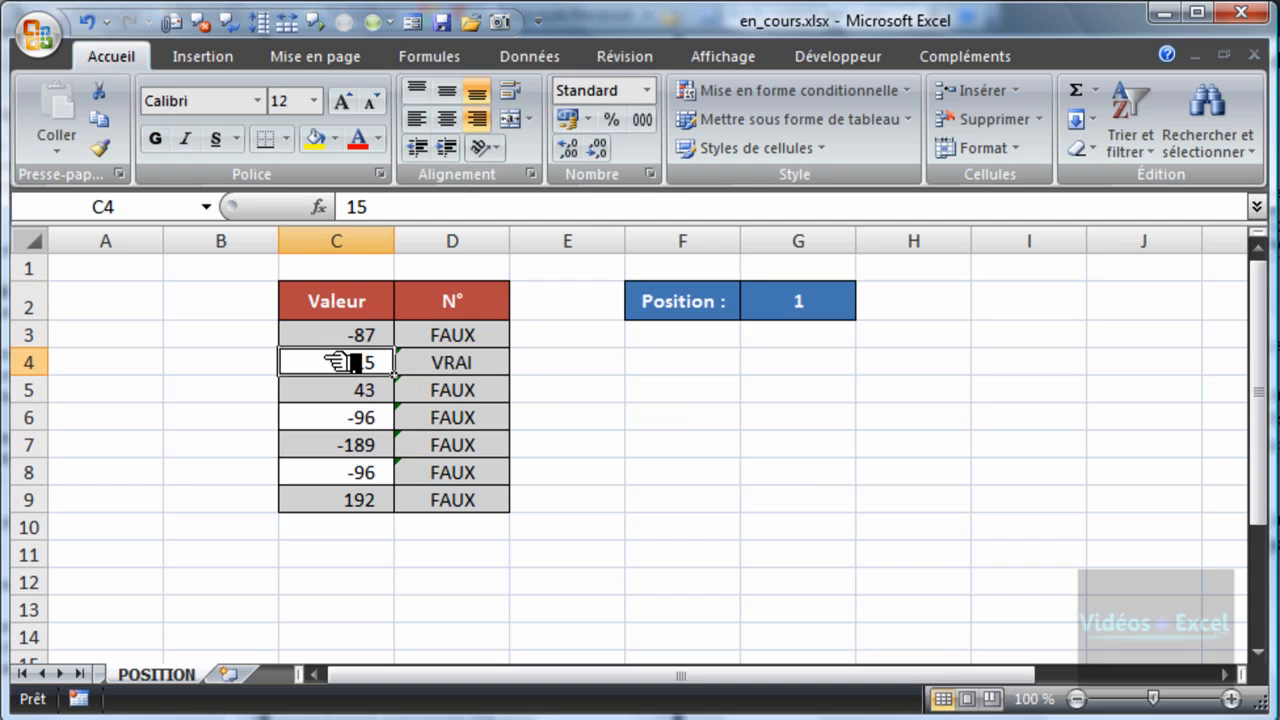
click(485, 368)
click(362, 368)
Step: Ignore the omitted adjacent cells error flagged on the $G$2-based formulas in D4:D8
drag(452, 370, 477, 469)
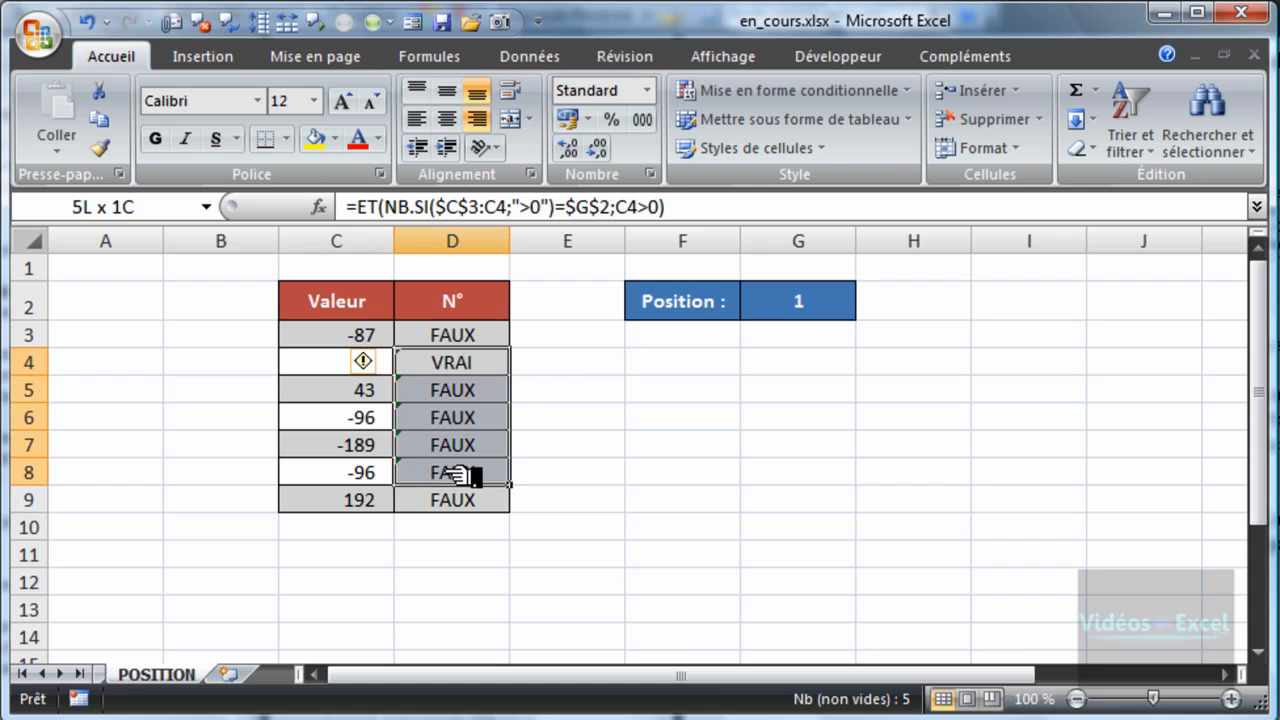
click(370, 362)
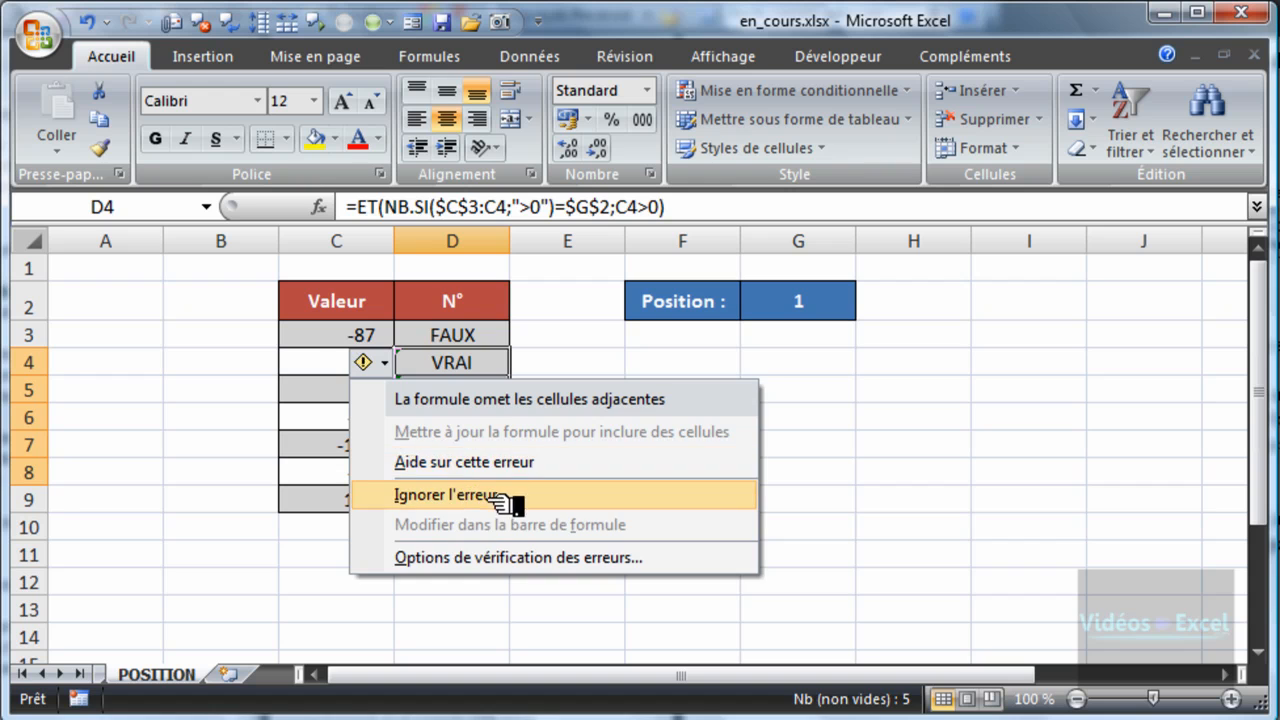
click(460, 495)
click(432, 424)
click(488, 364)
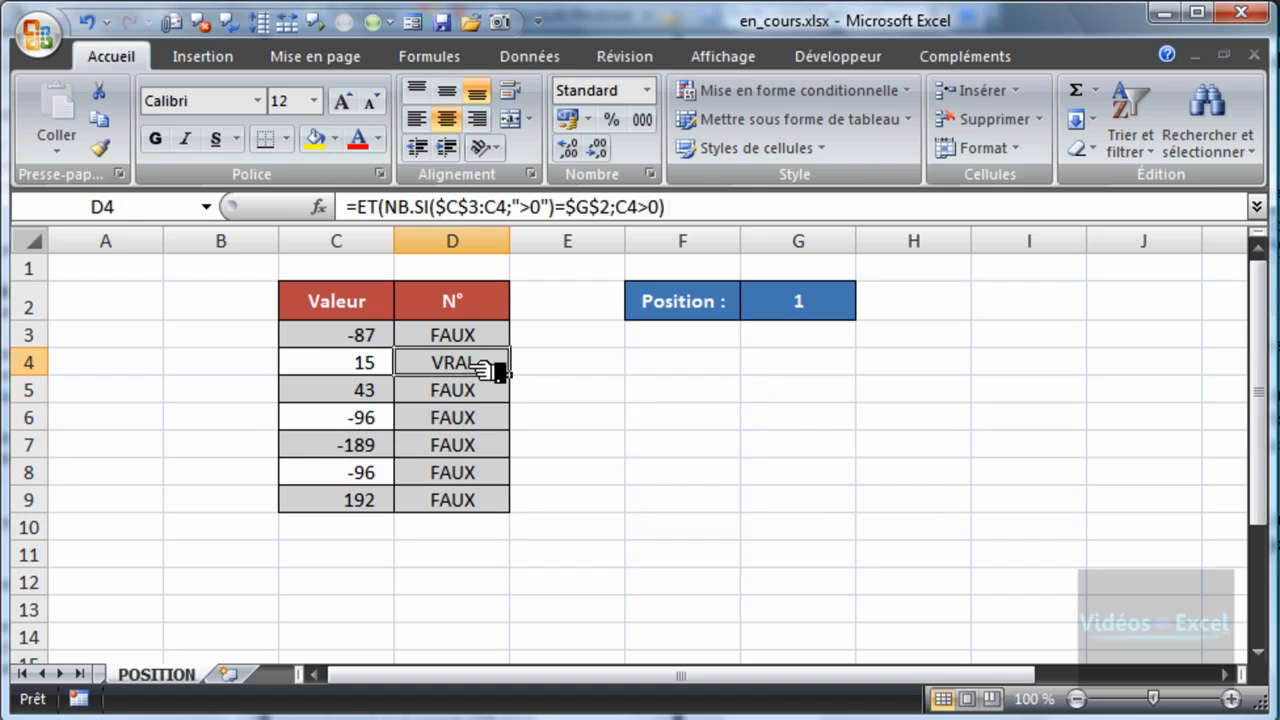
click(489, 446)
click(562, 397)
click(568, 306)
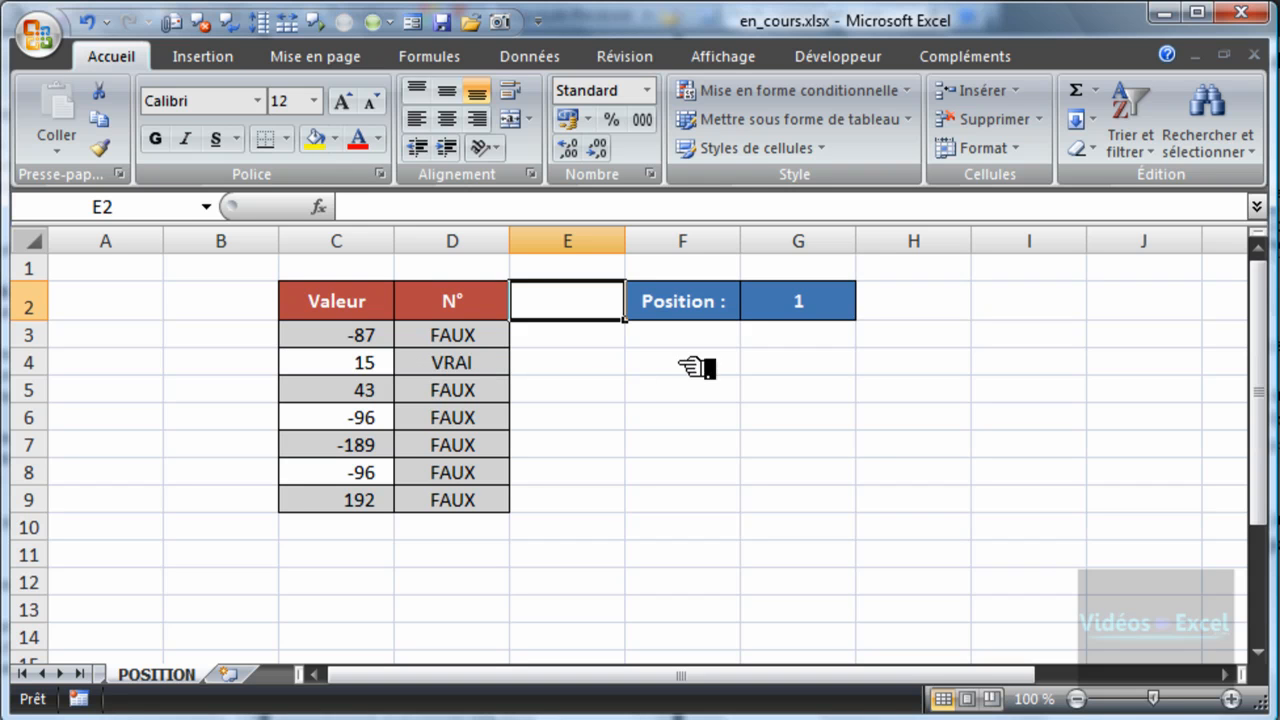
click(806, 308)
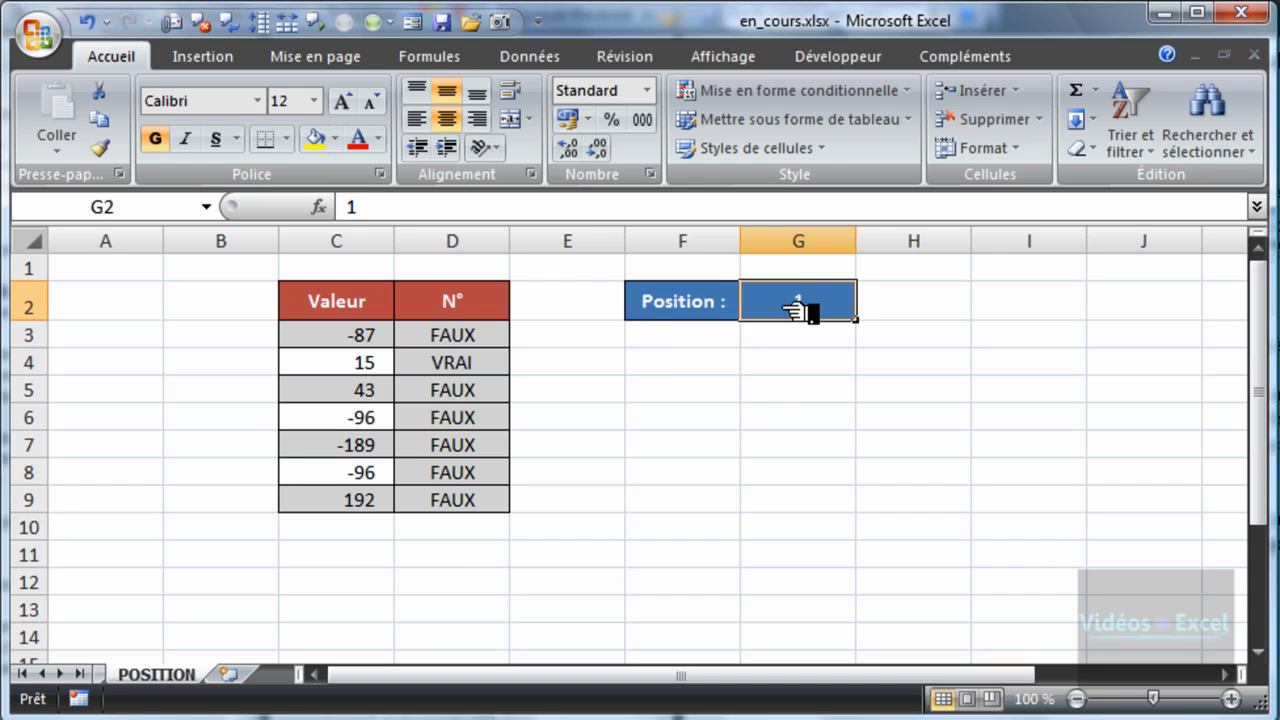
click(586, 306)
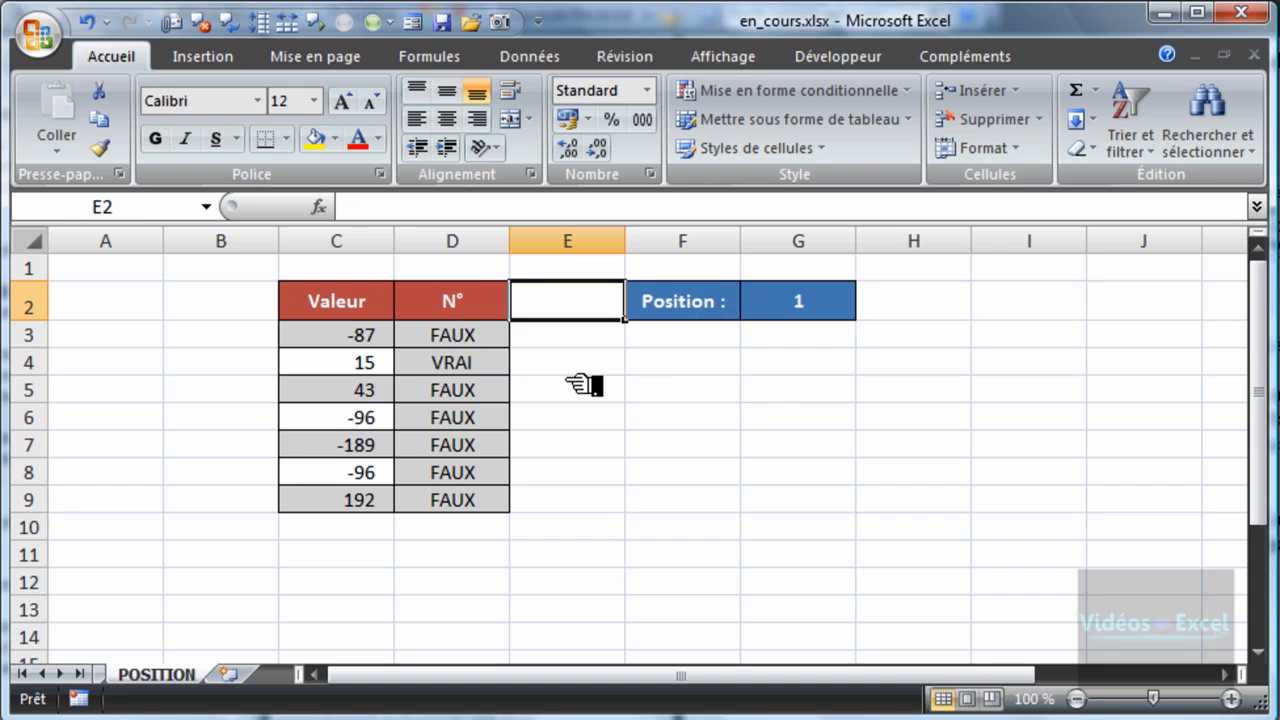